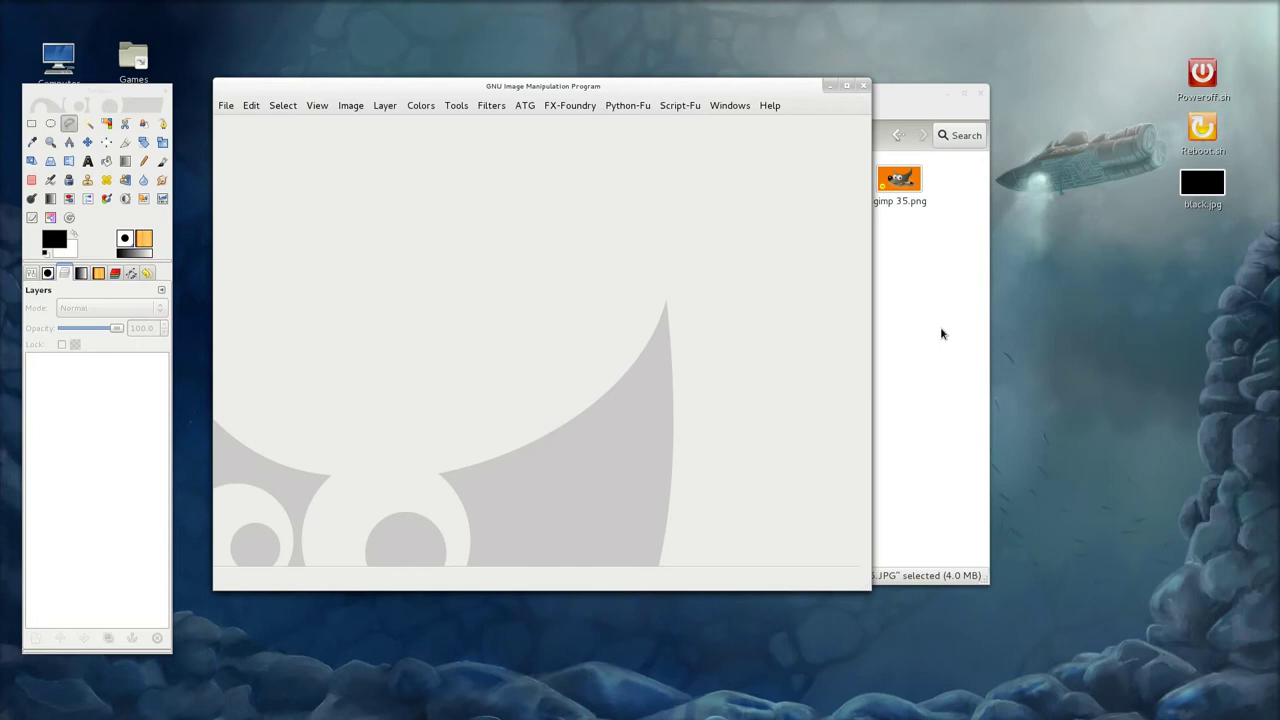
# Step: Load the fist photo DSCF1365.JPG into GIMP from the file manager
pyautogui.click(900, 288)
pyautogui.moveTo(866, 285); pyautogui.dragTo(363, 289)
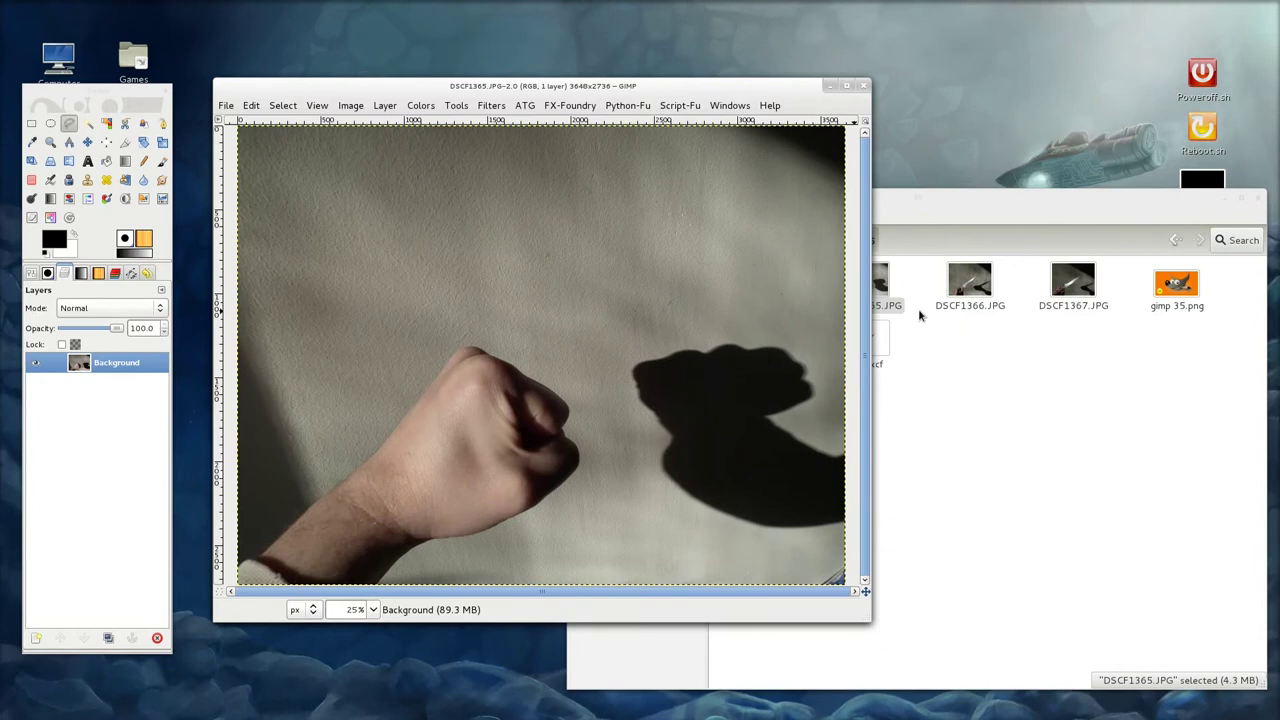
pyautogui.click(1074, 403)
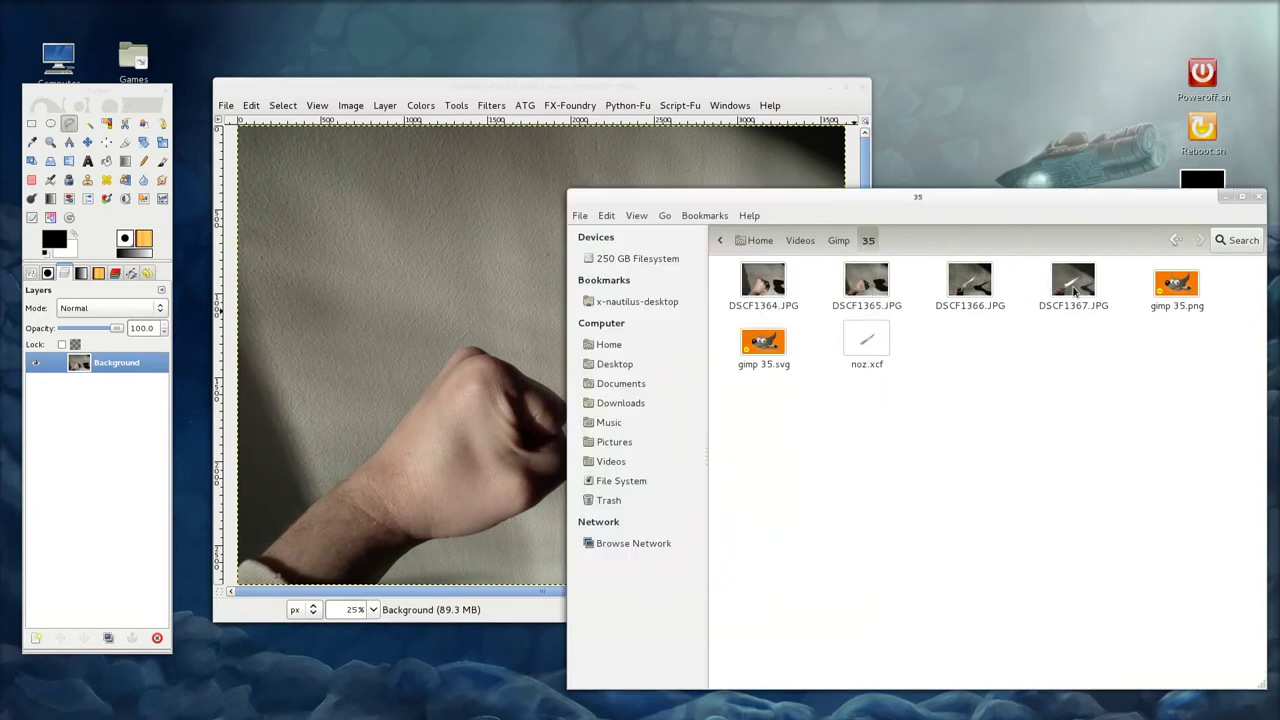
# Step: Preview the knife photo DSCF1366.JPG in the image viewer, then close it
pyautogui.doubleClick(970, 282)
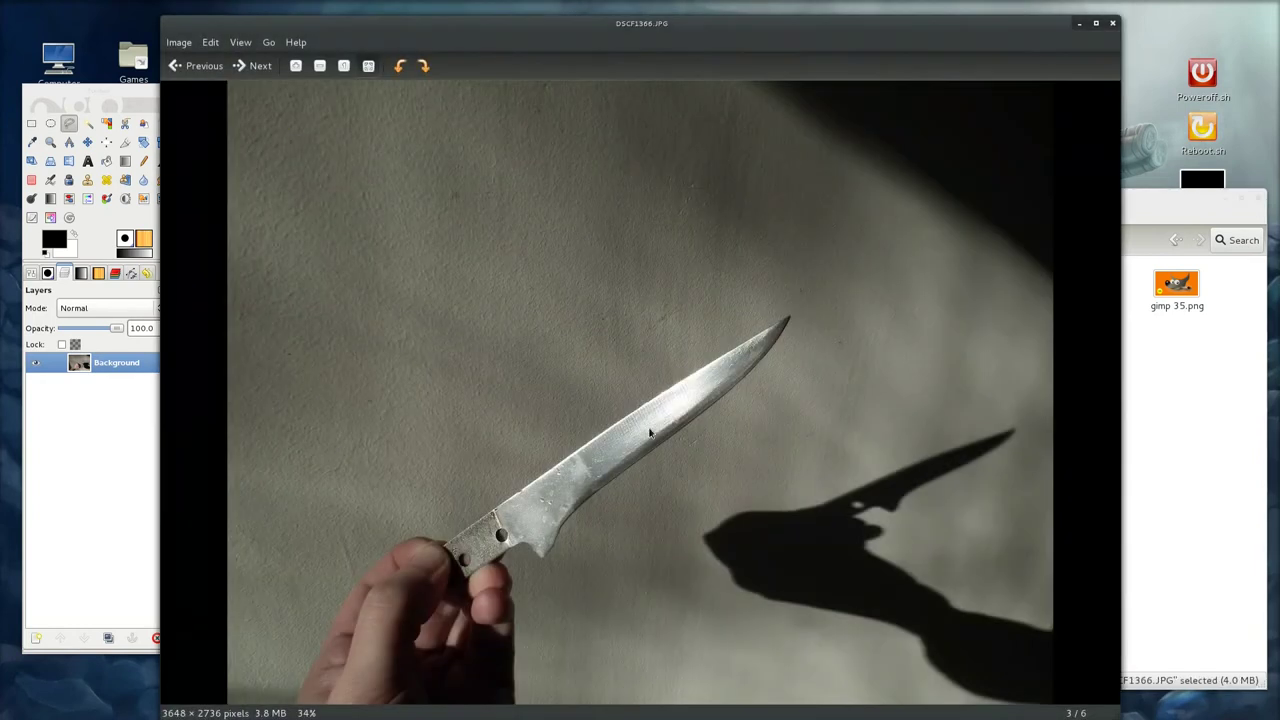
pyautogui.click(1112, 24)
pyautogui.press('Return')
pyautogui.click(1112, 24)
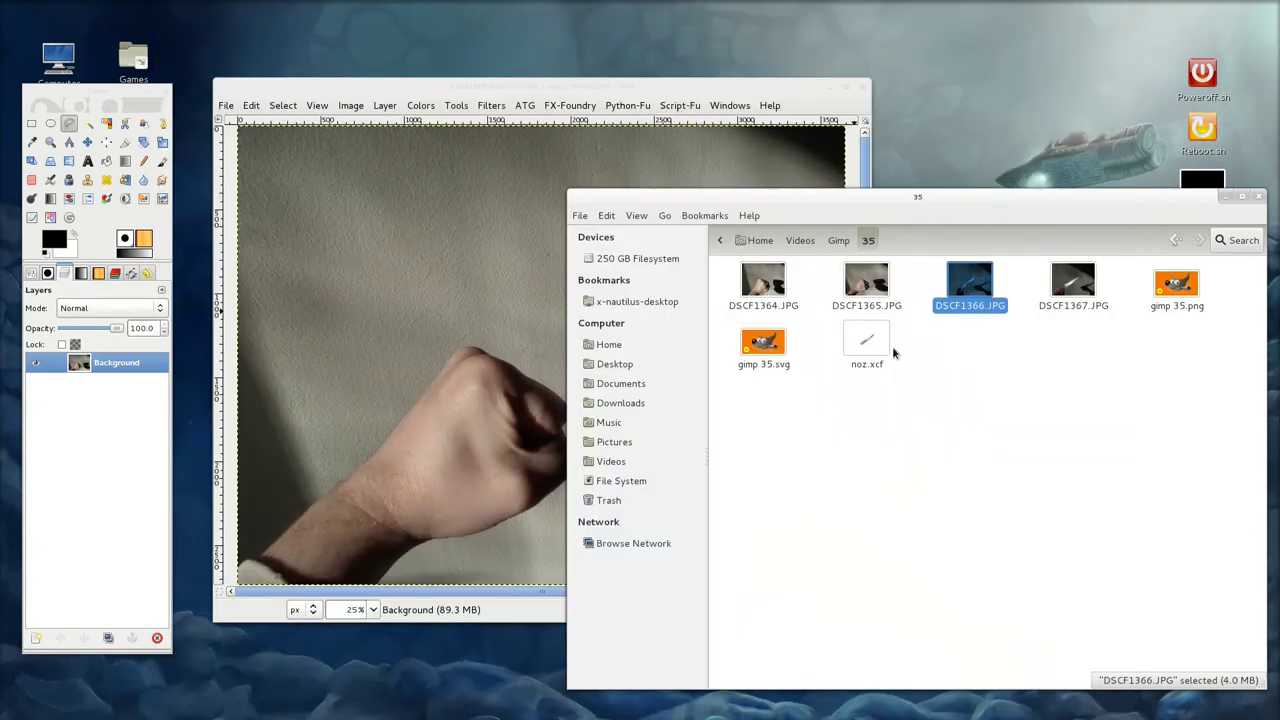
# Step: Add noz.xcf as a layer, close the file manager, and maximize GIMP at 50% zoom
pyautogui.moveTo(869, 347); pyautogui.dragTo(100, 362)
pyautogui.click(1258, 197)
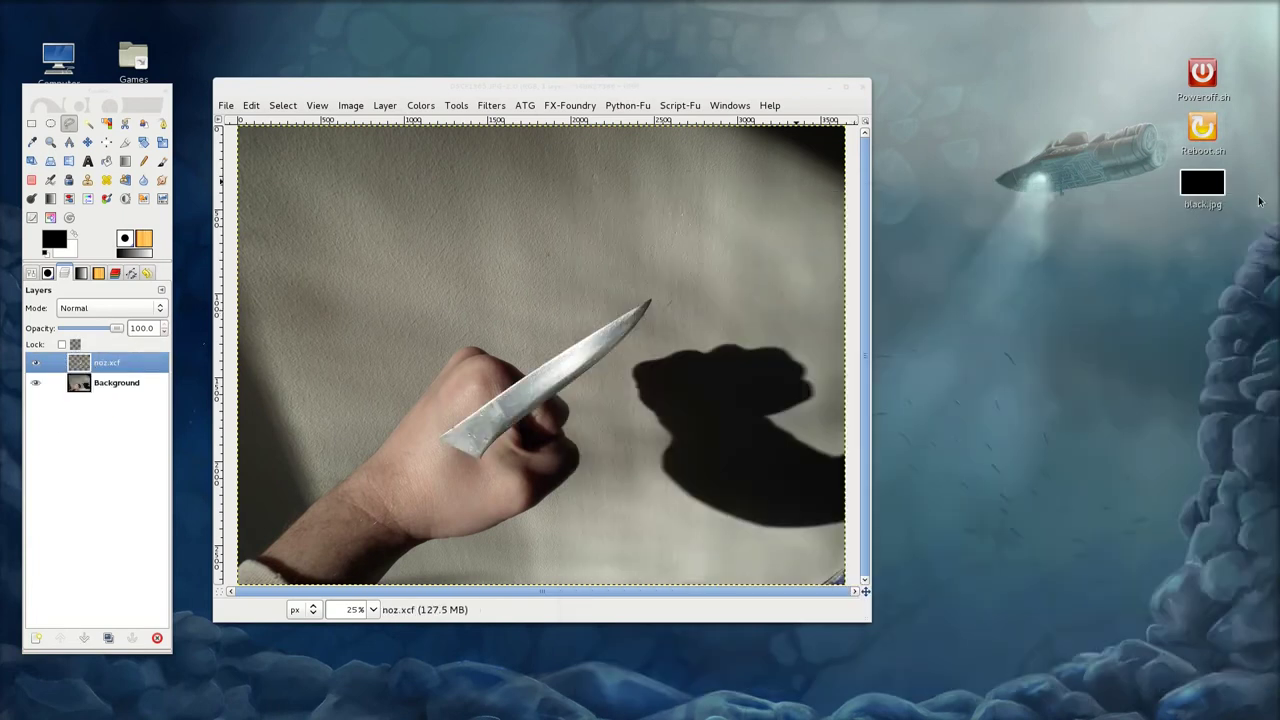
pyautogui.click(847, 87)
pyautogui.hotkey('shift', '2')
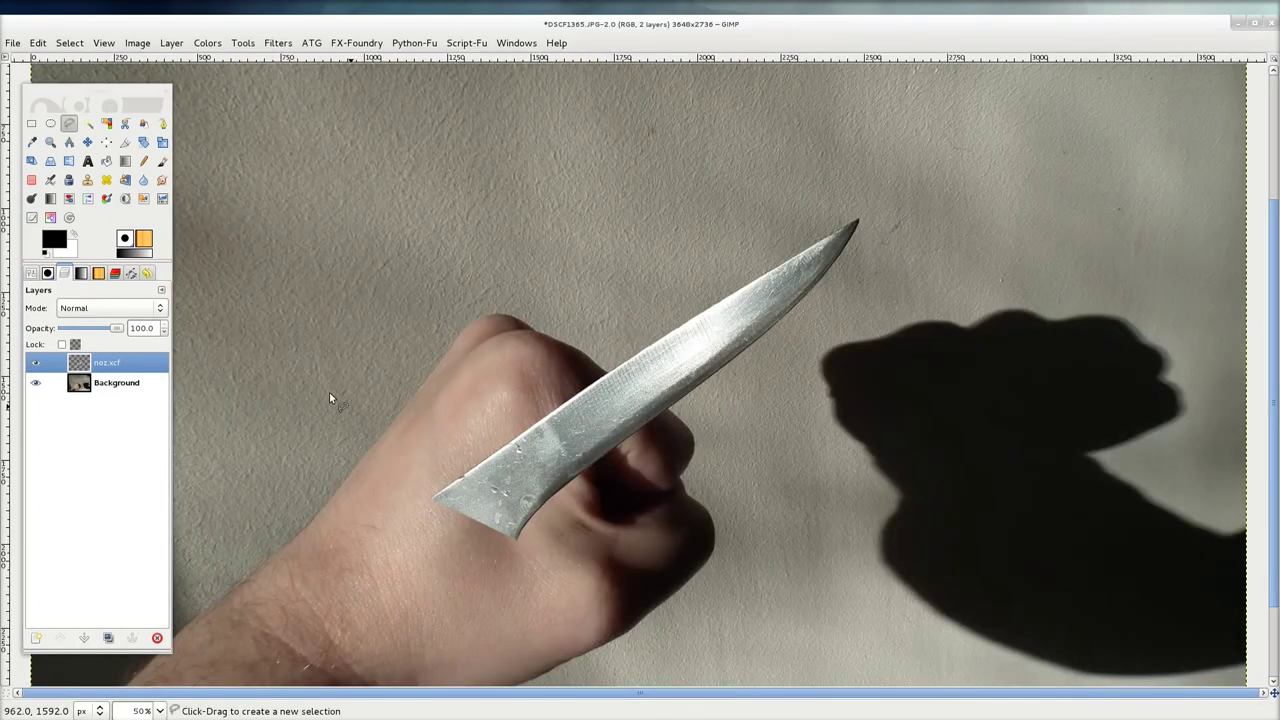
# Step: Move the knife layer so its blade juts out of the fist's knuckles
pyautogui.click(87, 142)
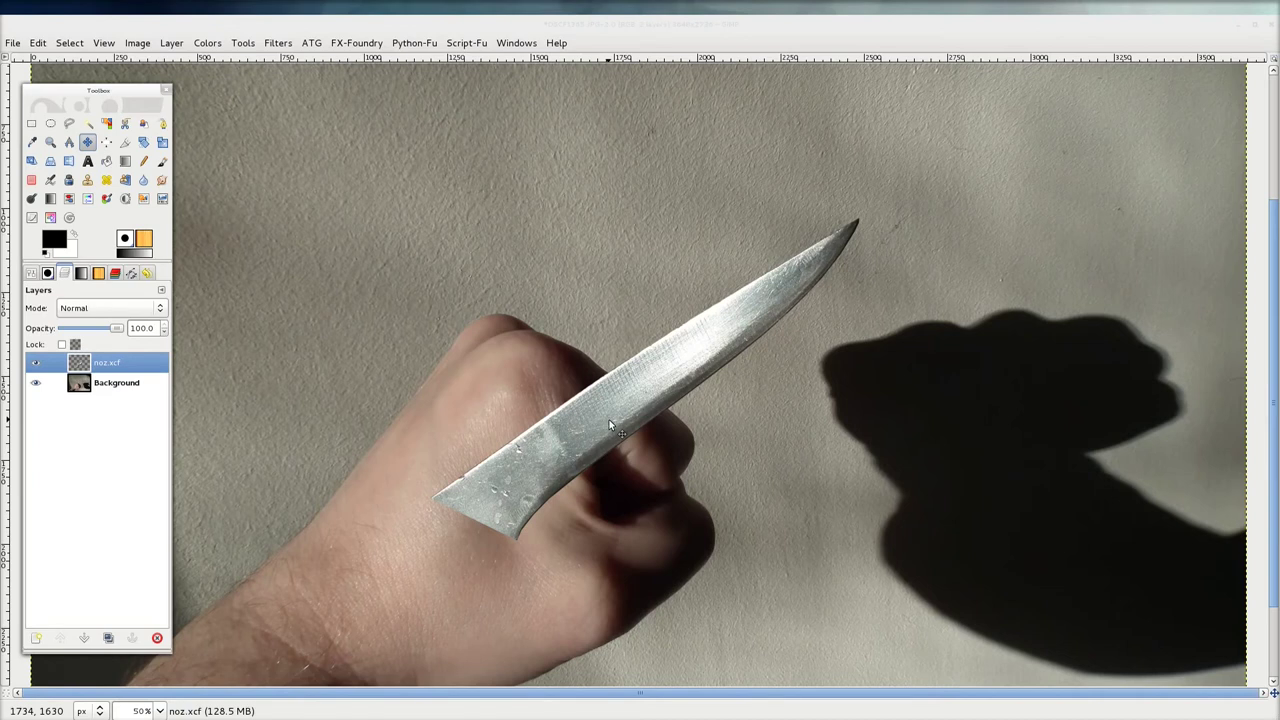
pyautogui.moveTo(609, 426); pyautogui.dragTo(671, 278)
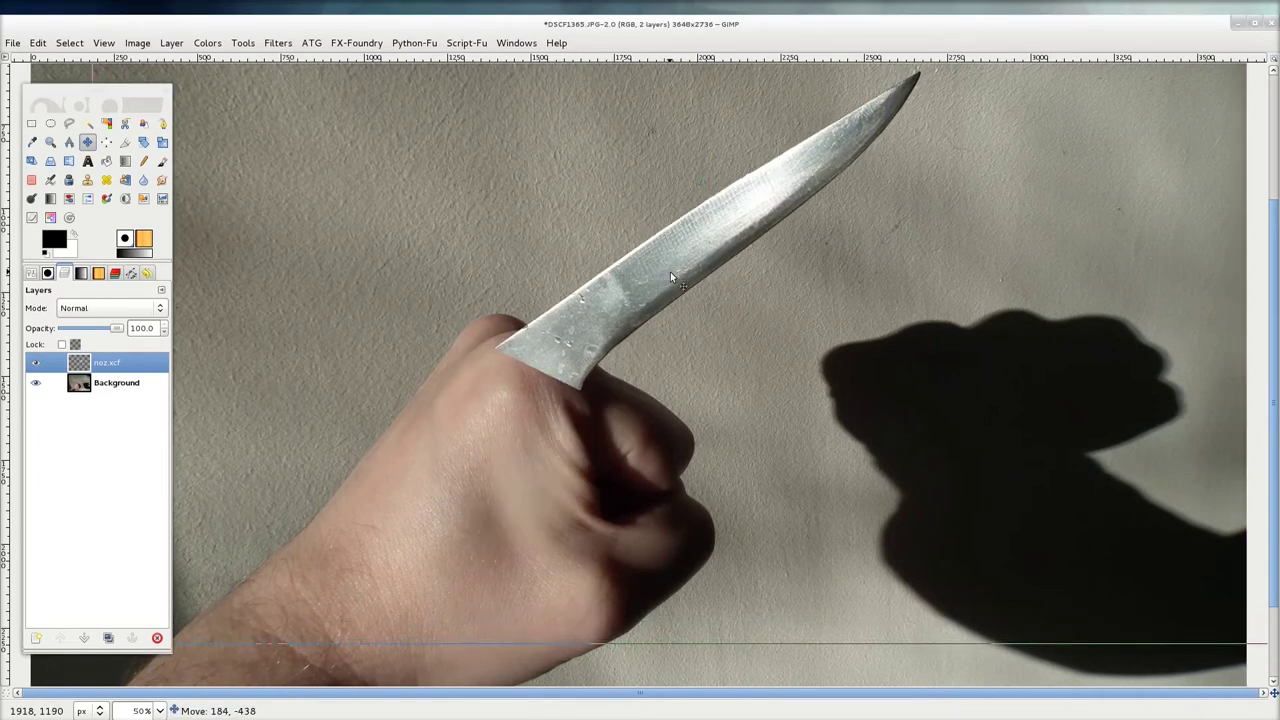
pyautogui.press('-')
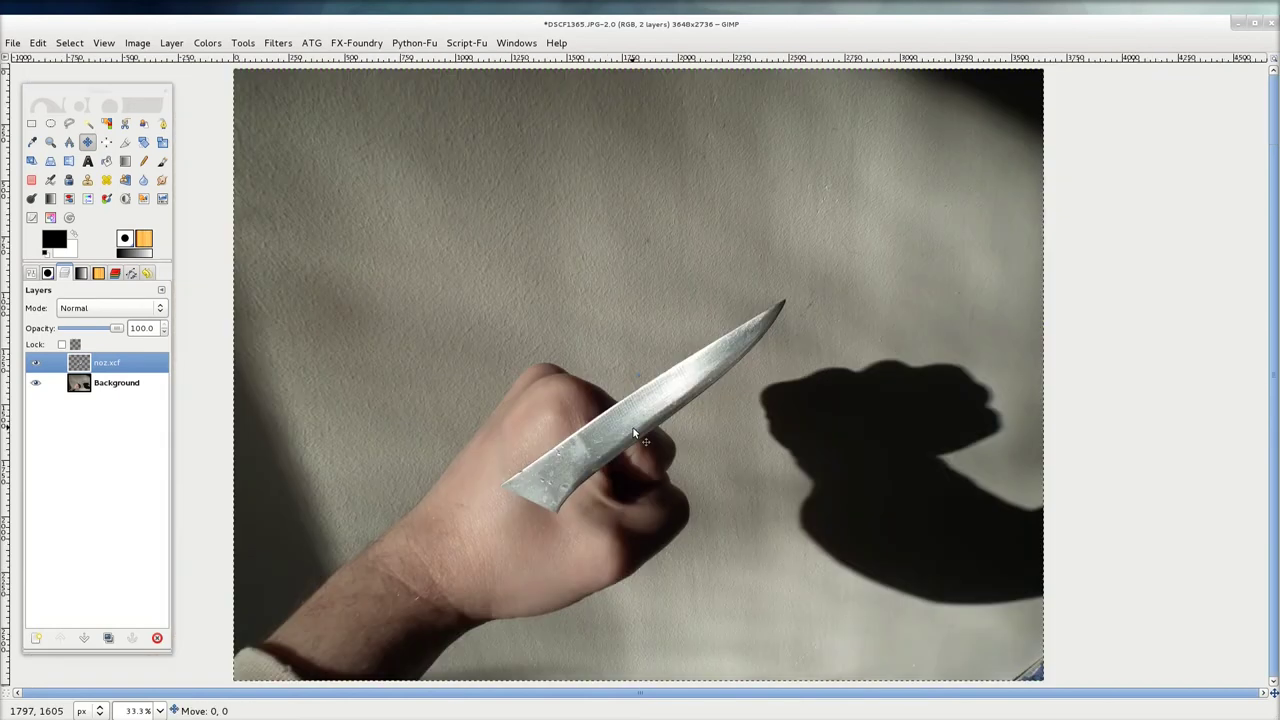
pyautogui.moveTo(634, 432)
pyautogui.mouseDown()
pyautogui.moveTo(686, 330)
pyautogui.moveTo(630, 361)
pyautogui.mouseUp()
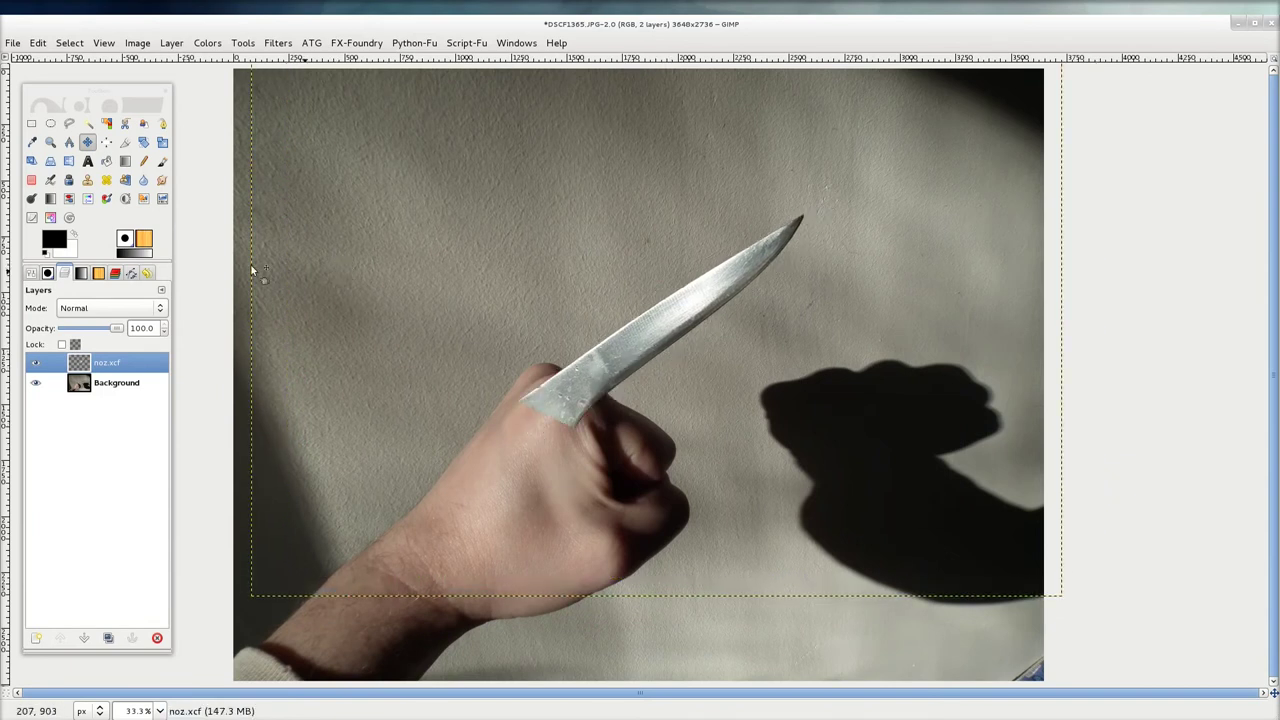
# Step: Shear the knife layer horizontally by about -918 so the blade slants up-right
pyautogui.hotkey('shift', 'h')
pyautogui.moveTo(1003, 566); pyautogui.dragTo(980, 566)
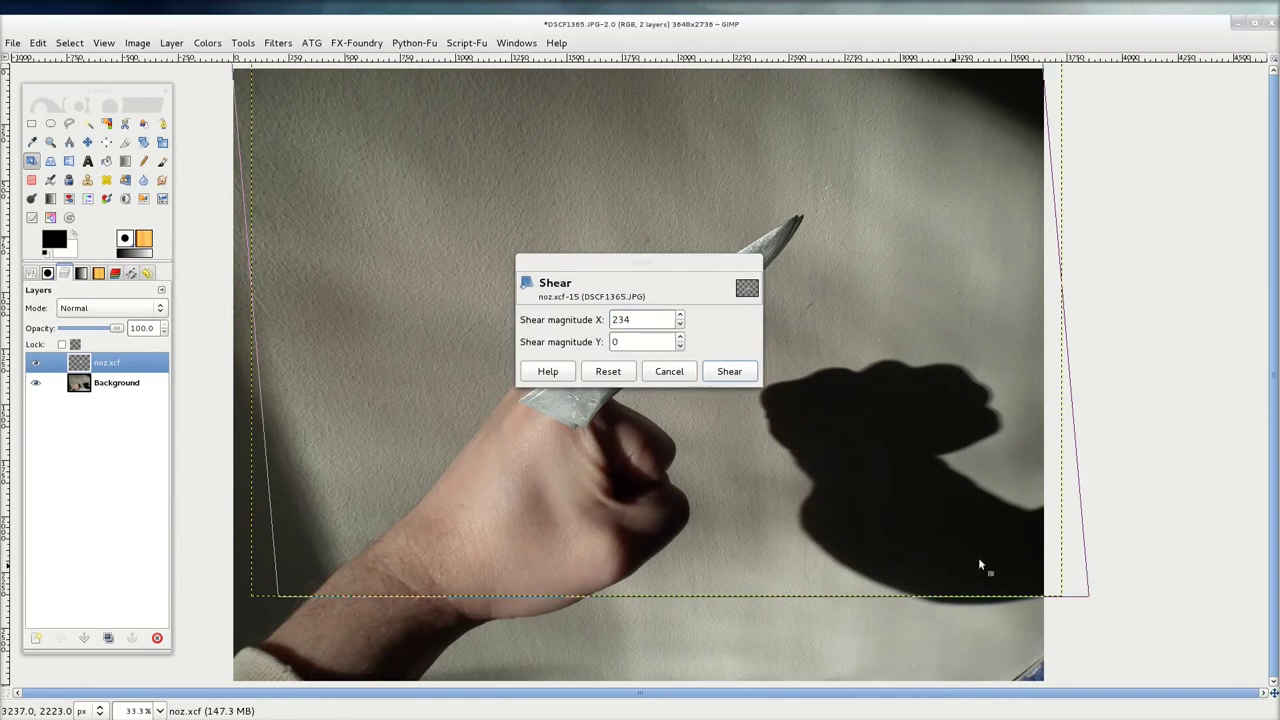
pyautogui.moveTo(980, 566); pyautogui.dragTo(751, 560)
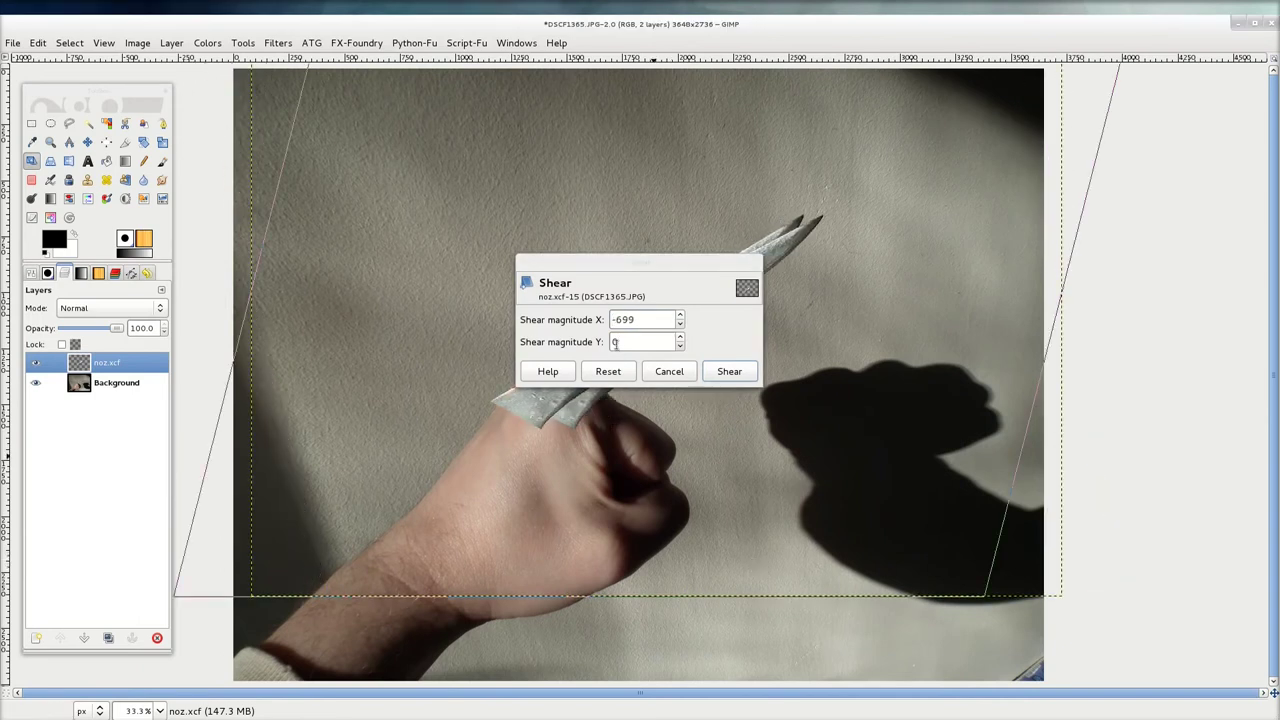
pyautogui.click(668, 372)
pyautogui.moveTo(964, 541)
pyautogui.mouseDown()
pyautogui.moveTo(763, 540)
pyautogui.moveTo(609, 214)
pyautogui.mouseUp()
pyautogui.moveTo(621, 260)
pyautogui.mouseDown()
pyautogui.moveTo(330, 353)
pyautogui.moveTo(307, 146)
pyautogui.moveTo(321, 142)
pyautogui.mouseUp()
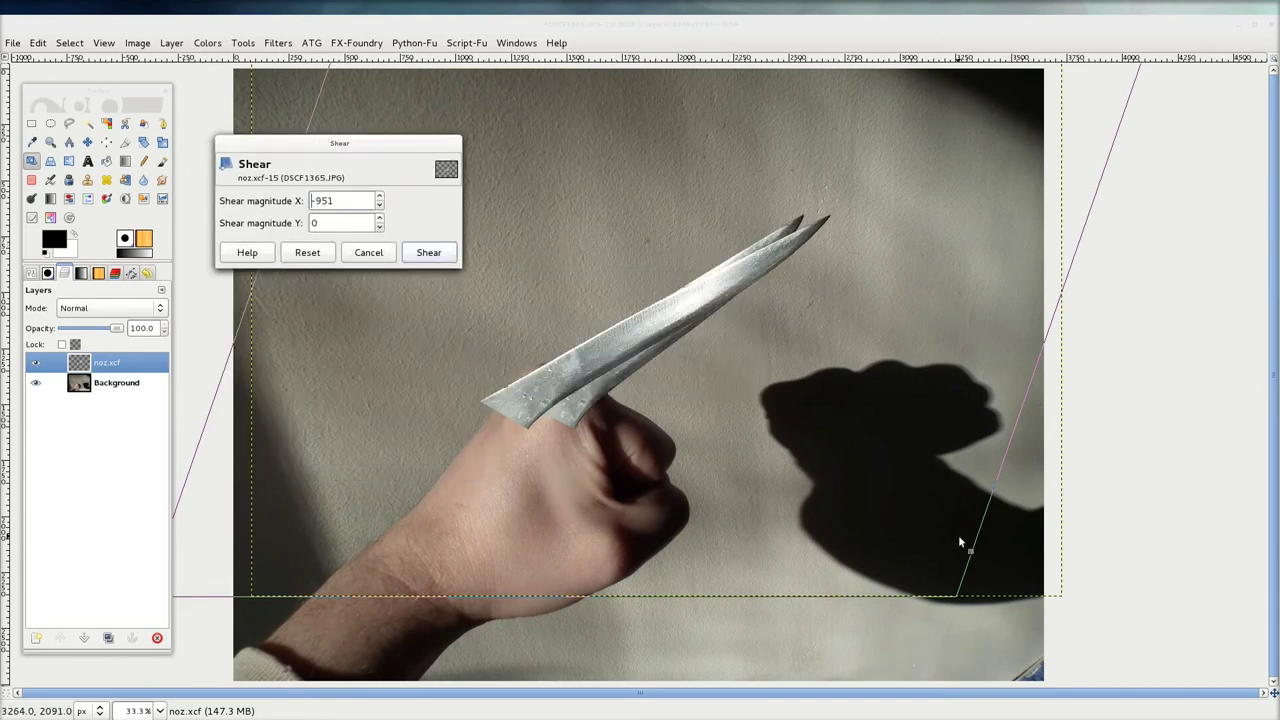
pyautogui.click(918, 584)
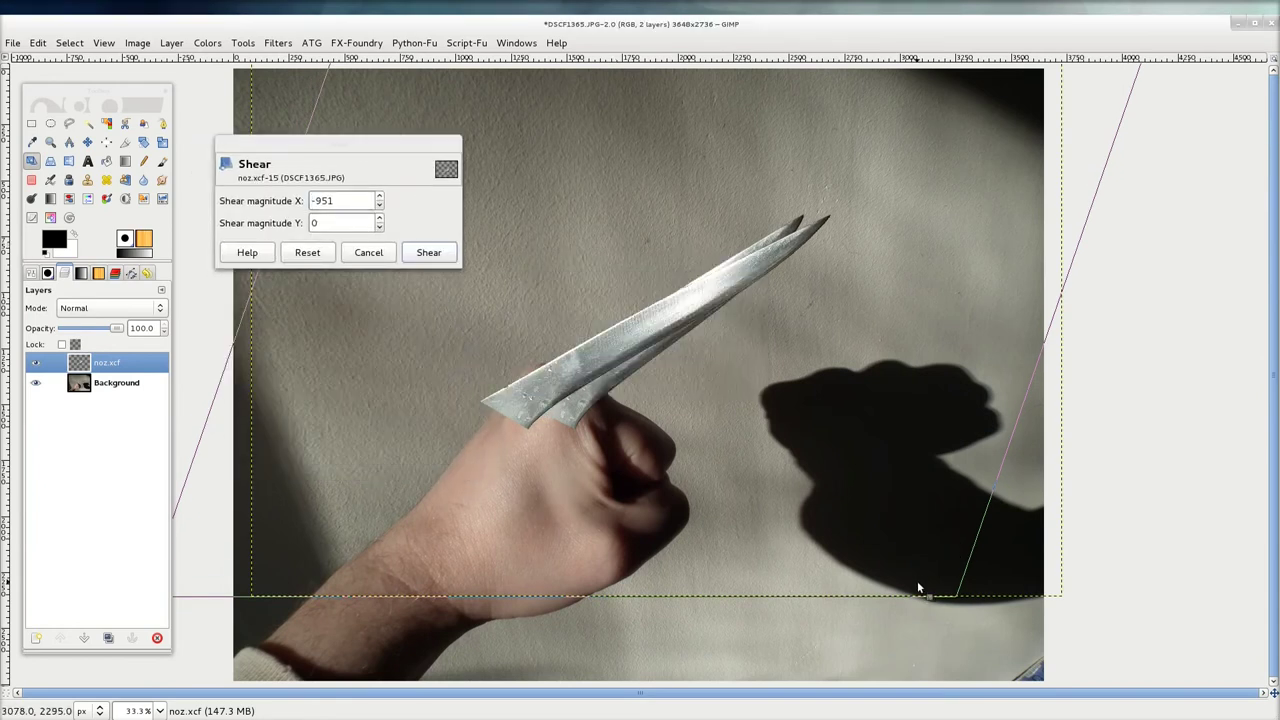
pyautogui.moveTo(918, 588); pyautogui.dragTo(928, 588)
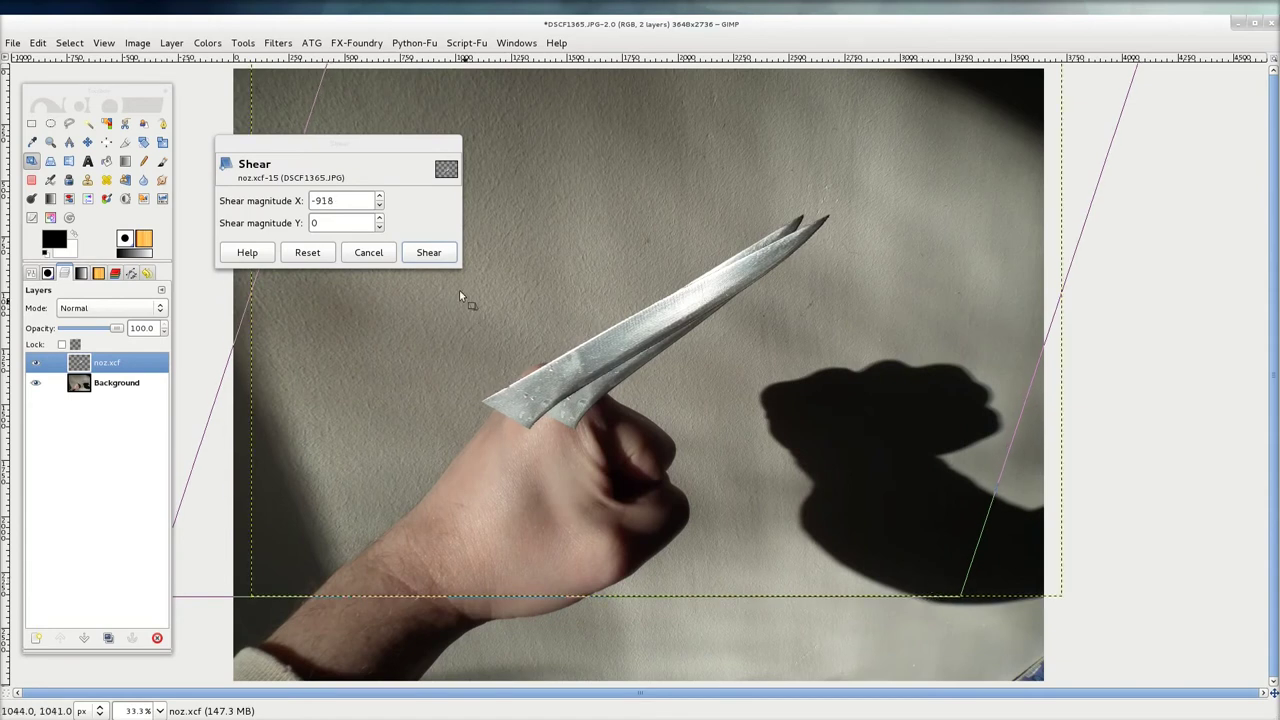
pyautogui.click(429, 253)
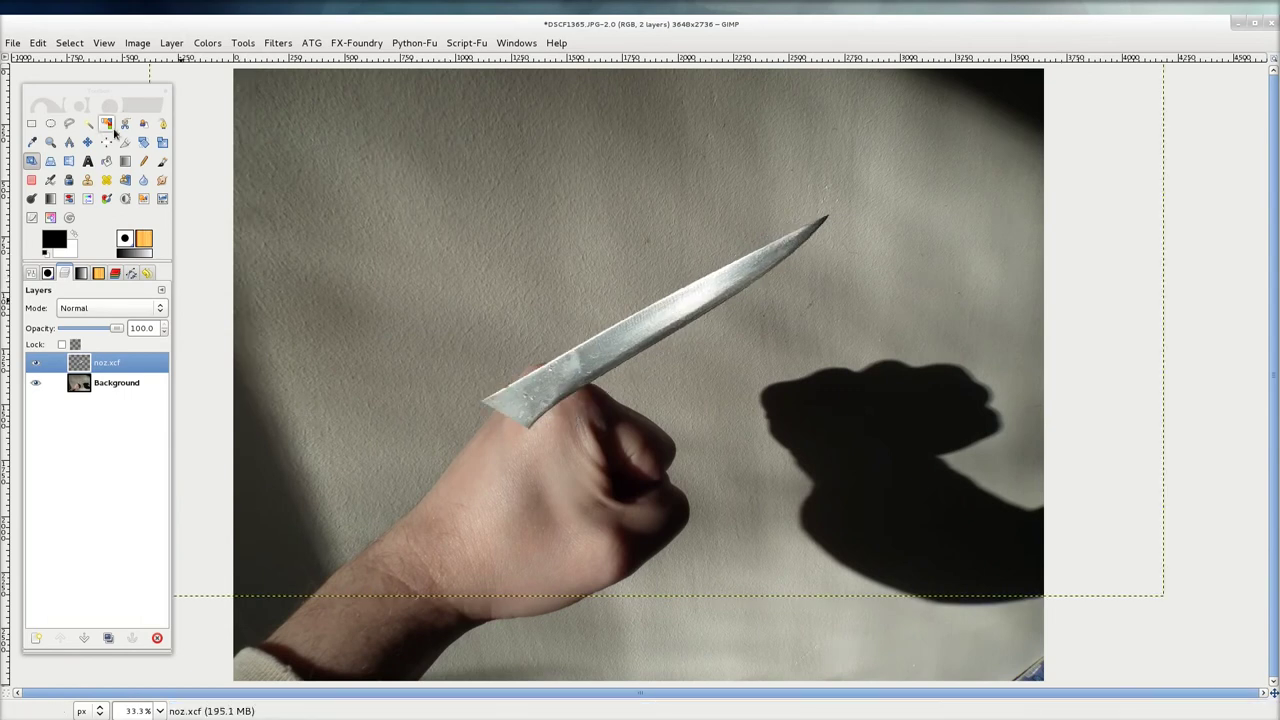
# Step: Nudge the knife, duplicate it, and place the copy below, offset down-left as a second blade
pyautogui.click(88, 142)
pyautogui.moveTo(622, 339); pyautogui.dragTo(699, 331)
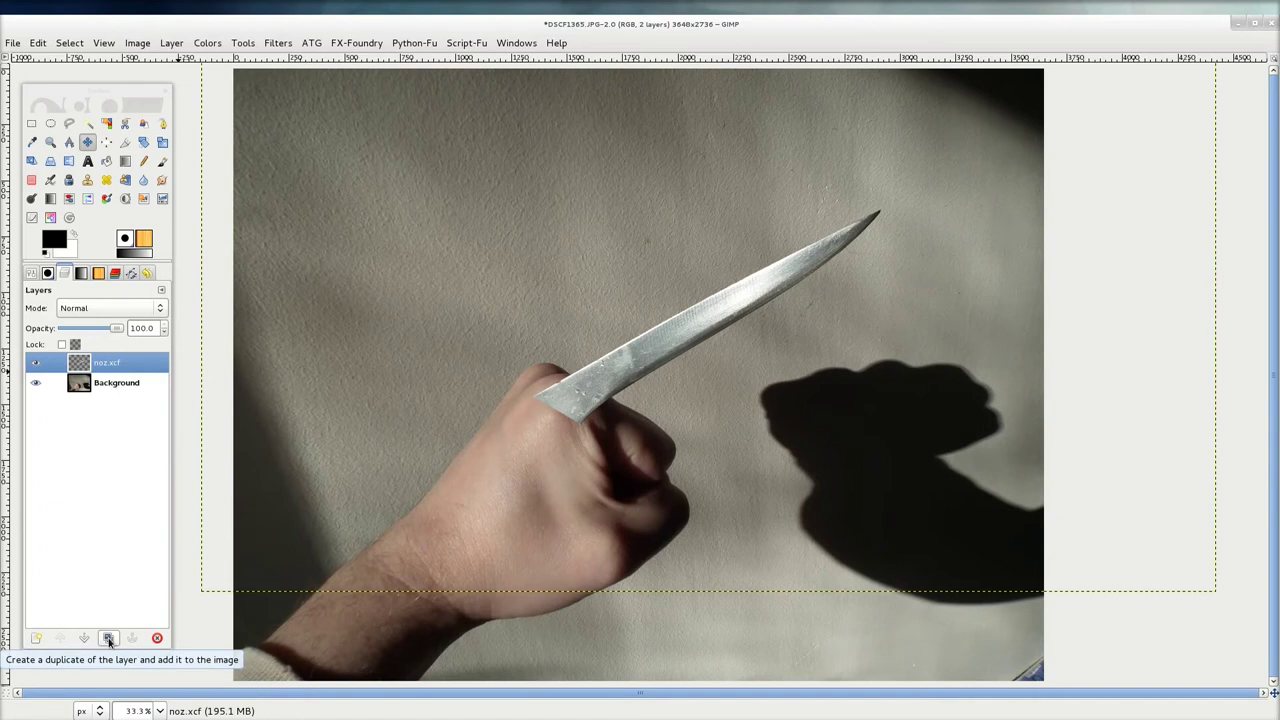
pyautogui.click(109, 639)
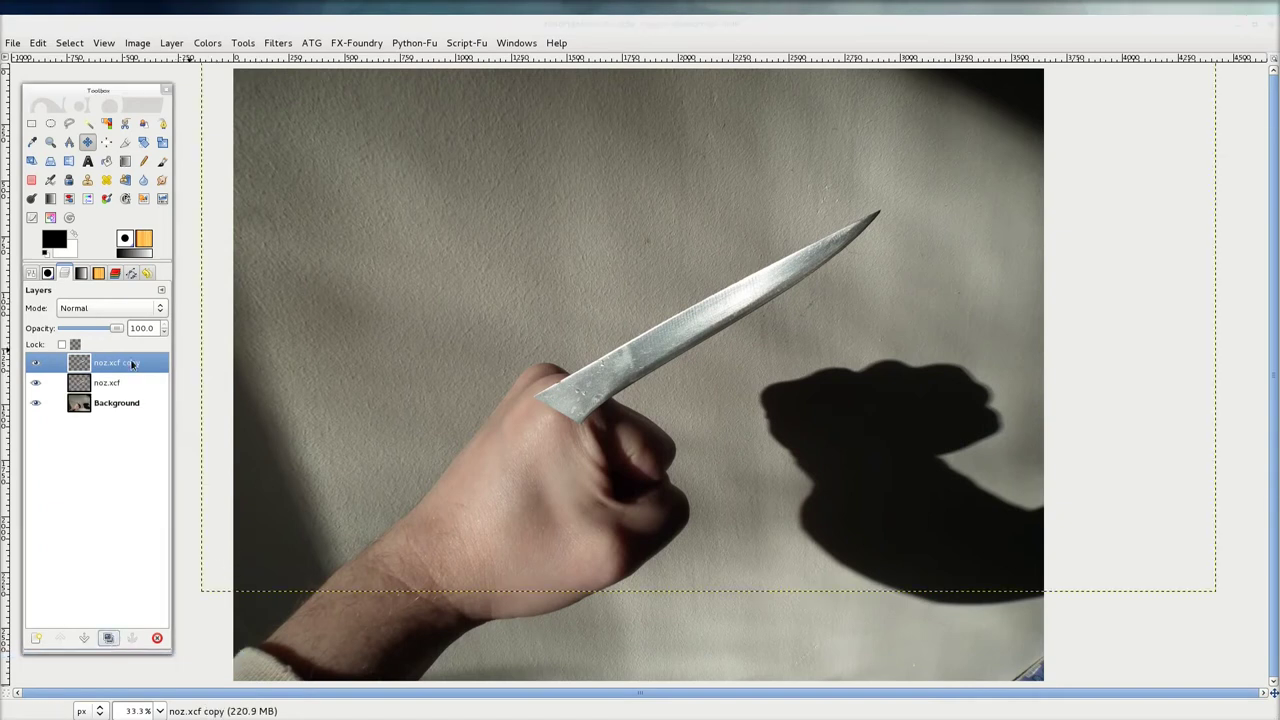
pyautogui.moveTo(633, 352)
pyautogui.mouseDown()
pyautogui.moveTo(604, 356)
pyautogui.moveTo(608, 341)
pyautogui.mouseUp()
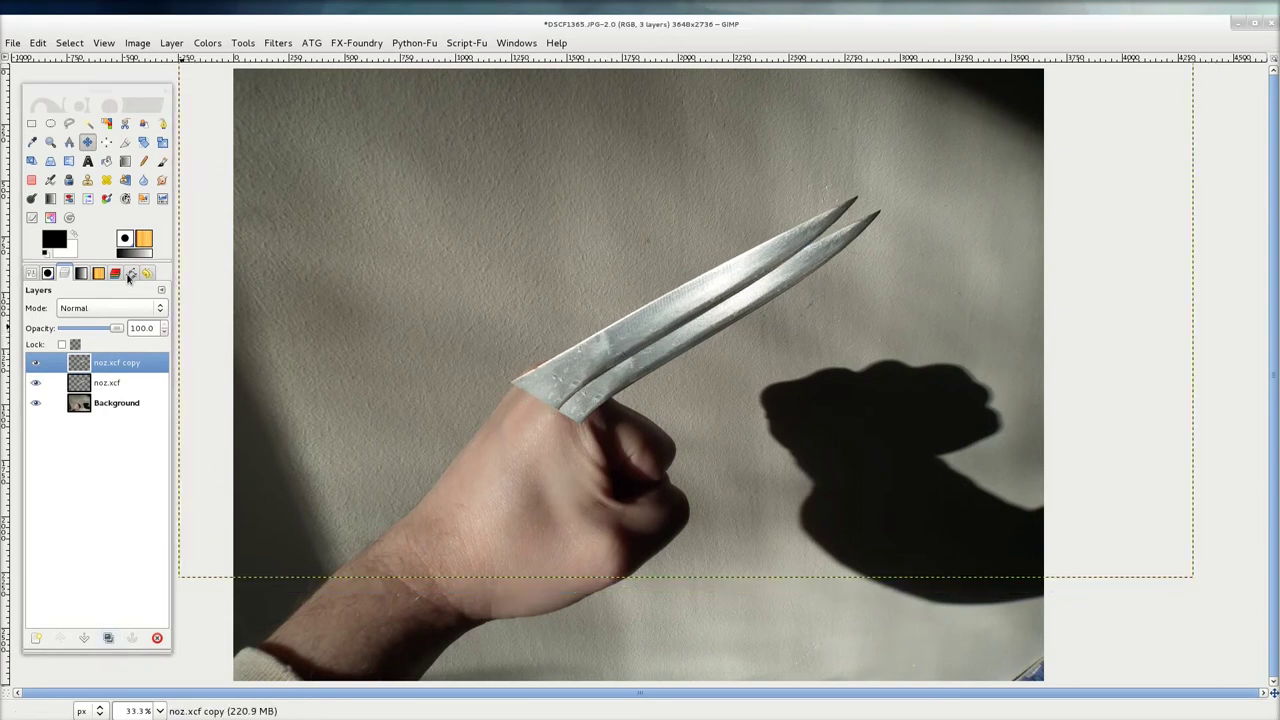
pyautogui.click(85, 637)
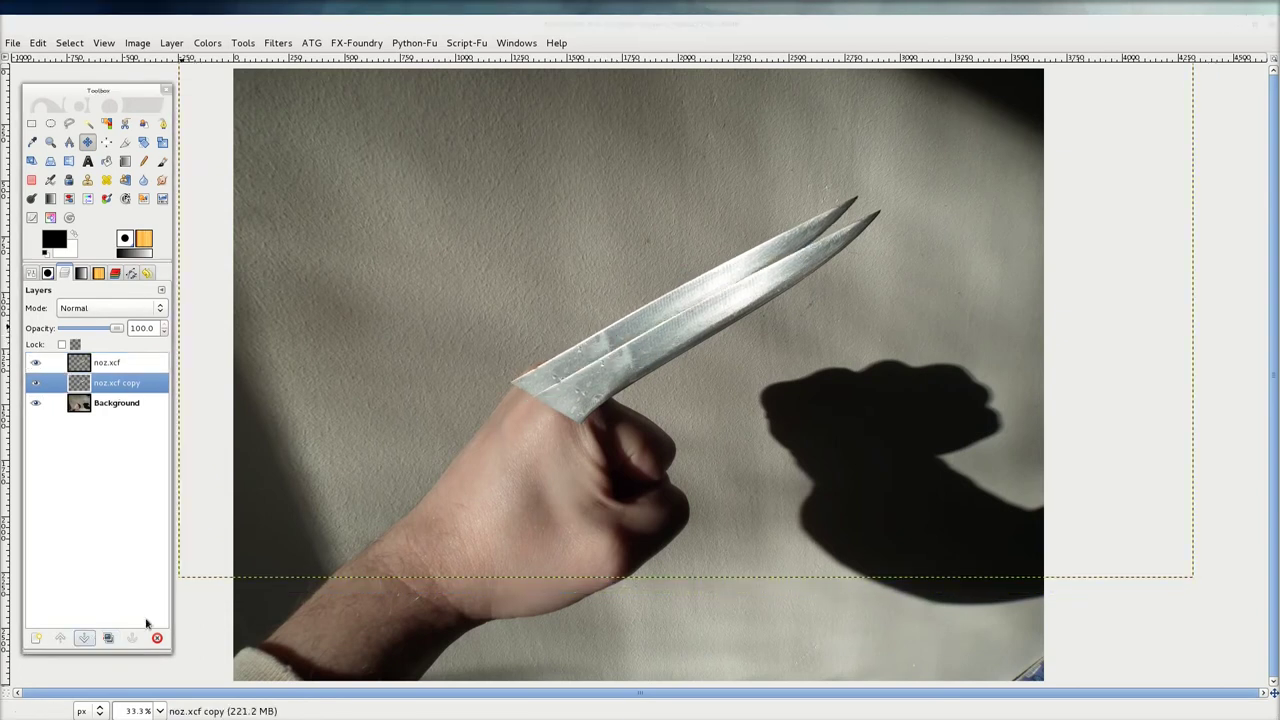
pyautogui.moveTo(578, 357)
pyautogui.mouseDown()
pyautogui.moveTo(575, 368)
pyautogui.moveTo(584, 352)
pyautogui.mouseUp()
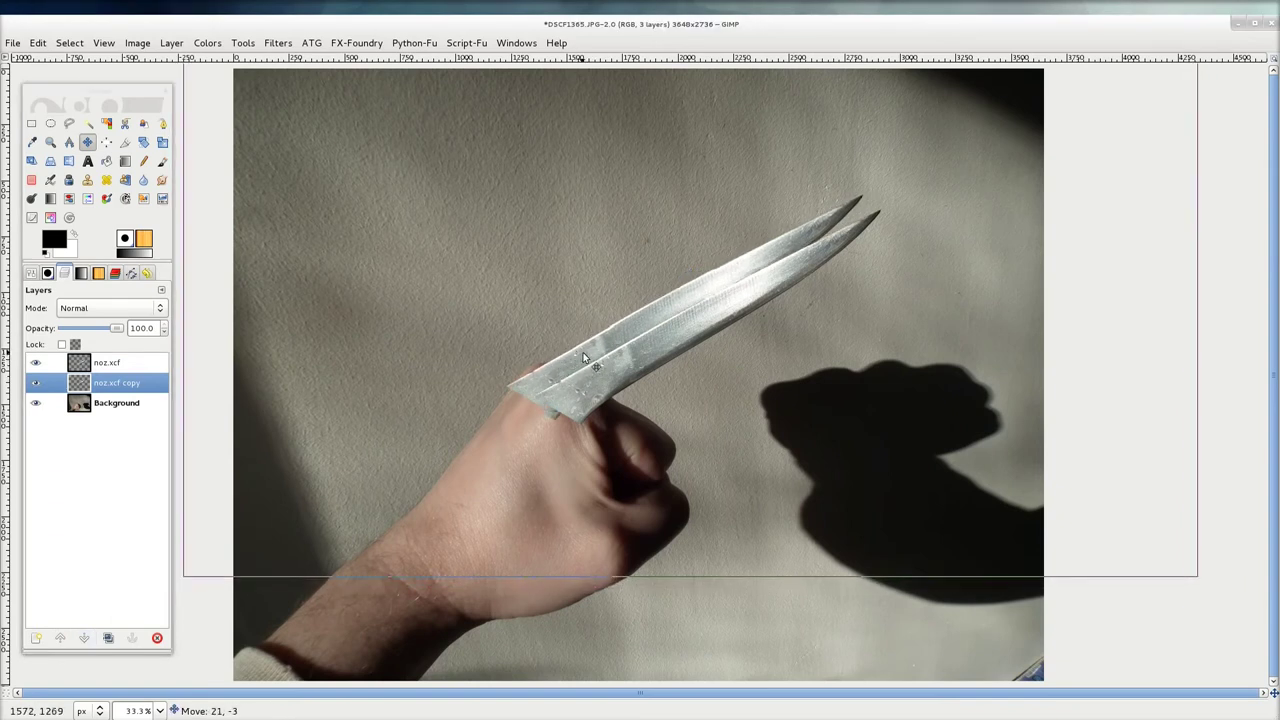
pyautogui.click(160, 146)
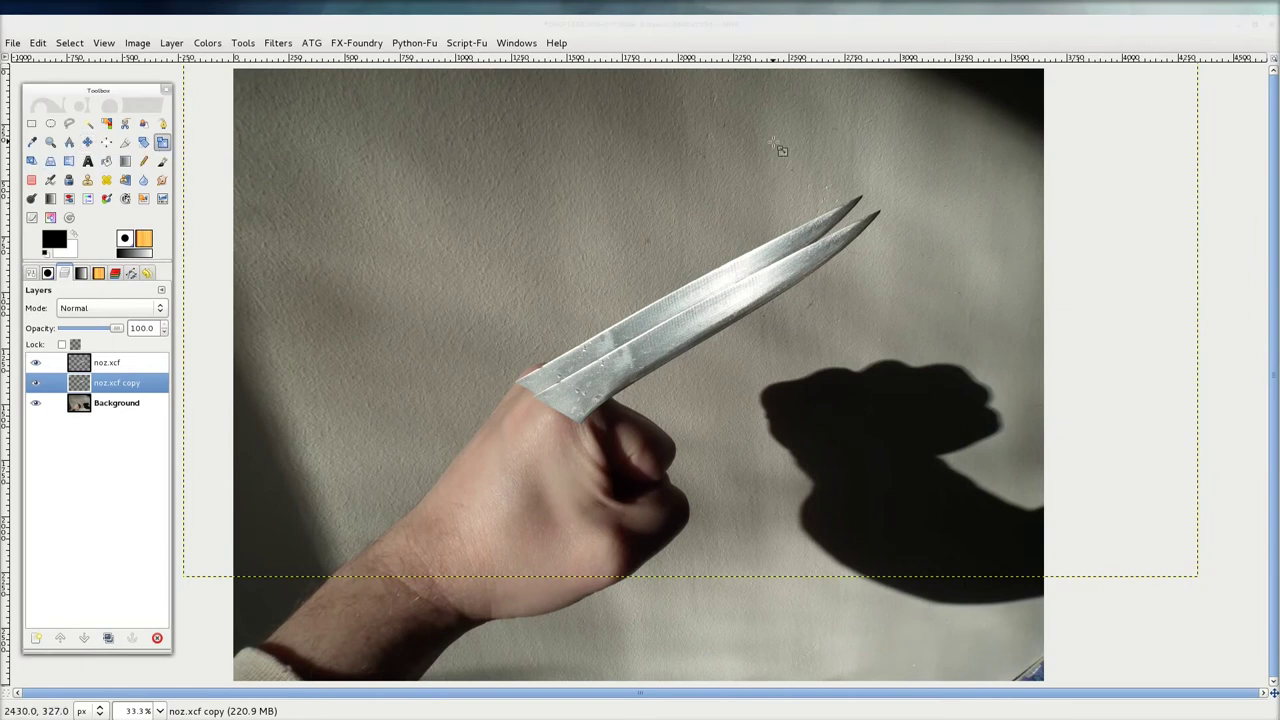
# Step: Scale down the noz.xcf copy blade and move it up-right, parallel to the original
pyautogui.moveTo(1172, 89)
pyautogui.mouseDown()
pyautogui.moveTo(1057, 146)
pyautogui.moveTo(1098, 120)
pyautogui.mouseUp()
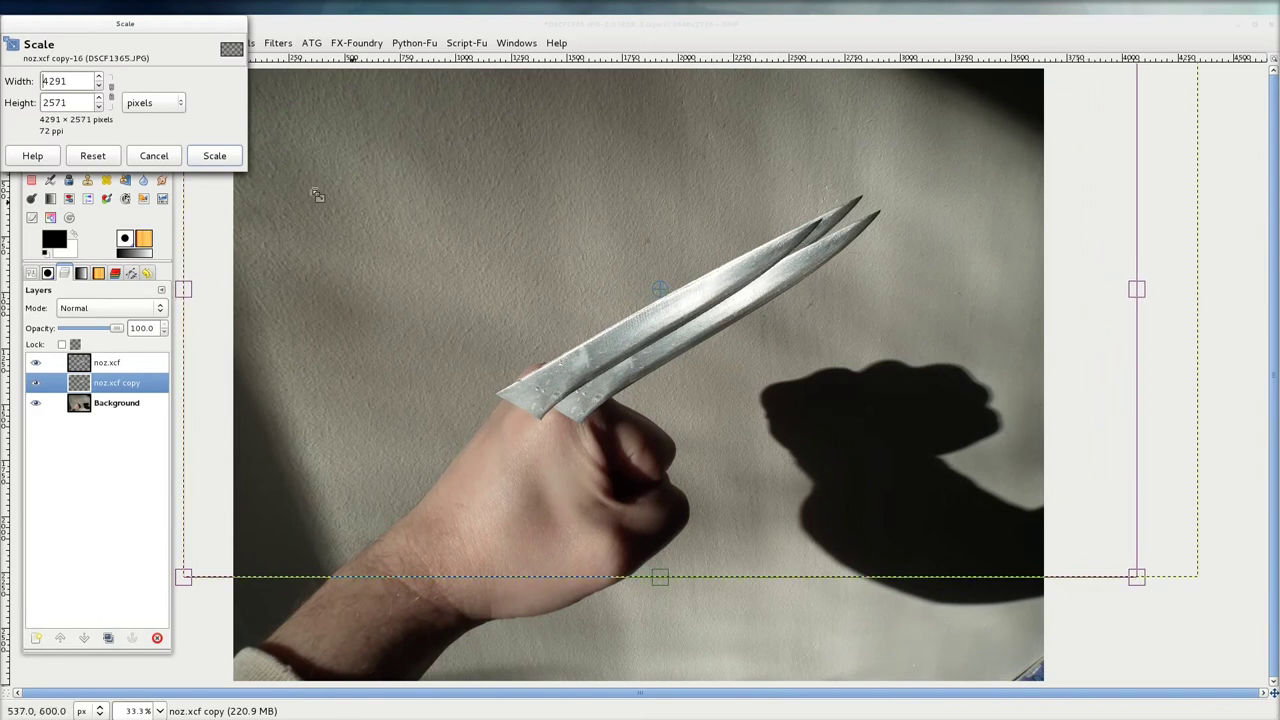
pyautogui.click(214, 155)
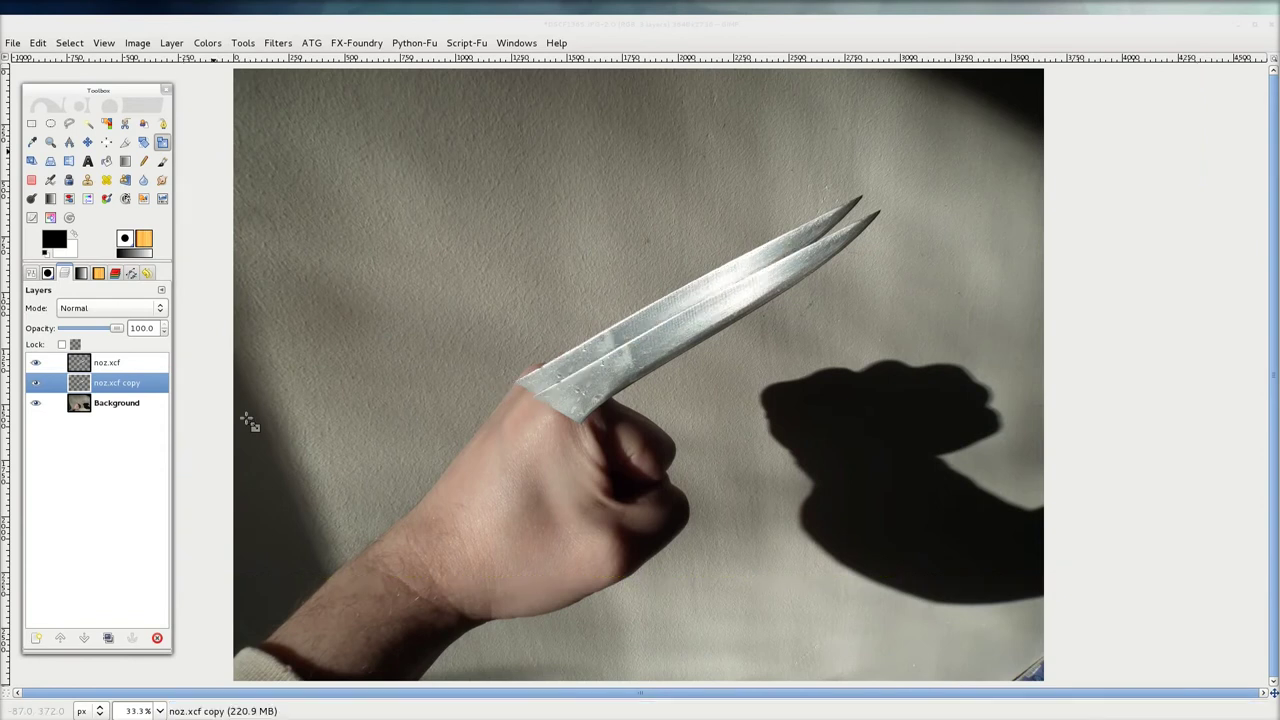
pyautogui.click(87, 142)
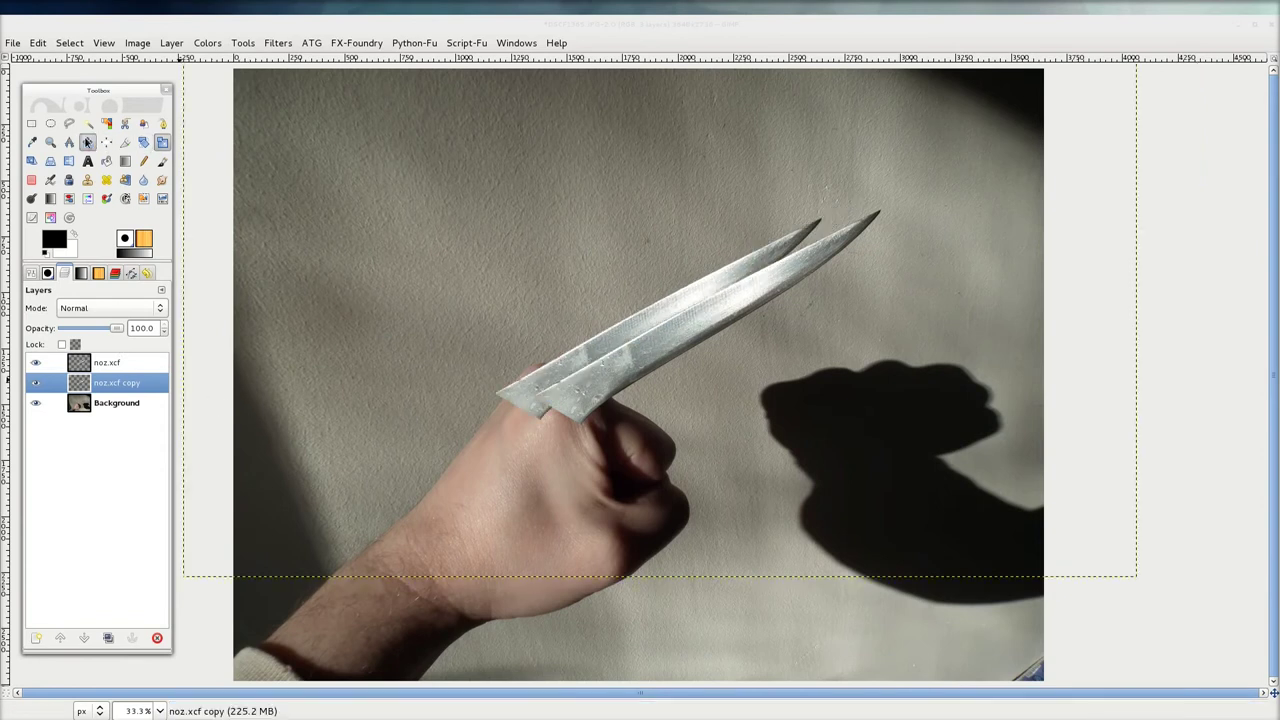
pyautogui.moveTo(628, 332)
pyautogui.mouseDown()
pyautogui.moveTo(686, 326)
pyautogui.moveTo(651, 312)
pyautogui.mouseUp()
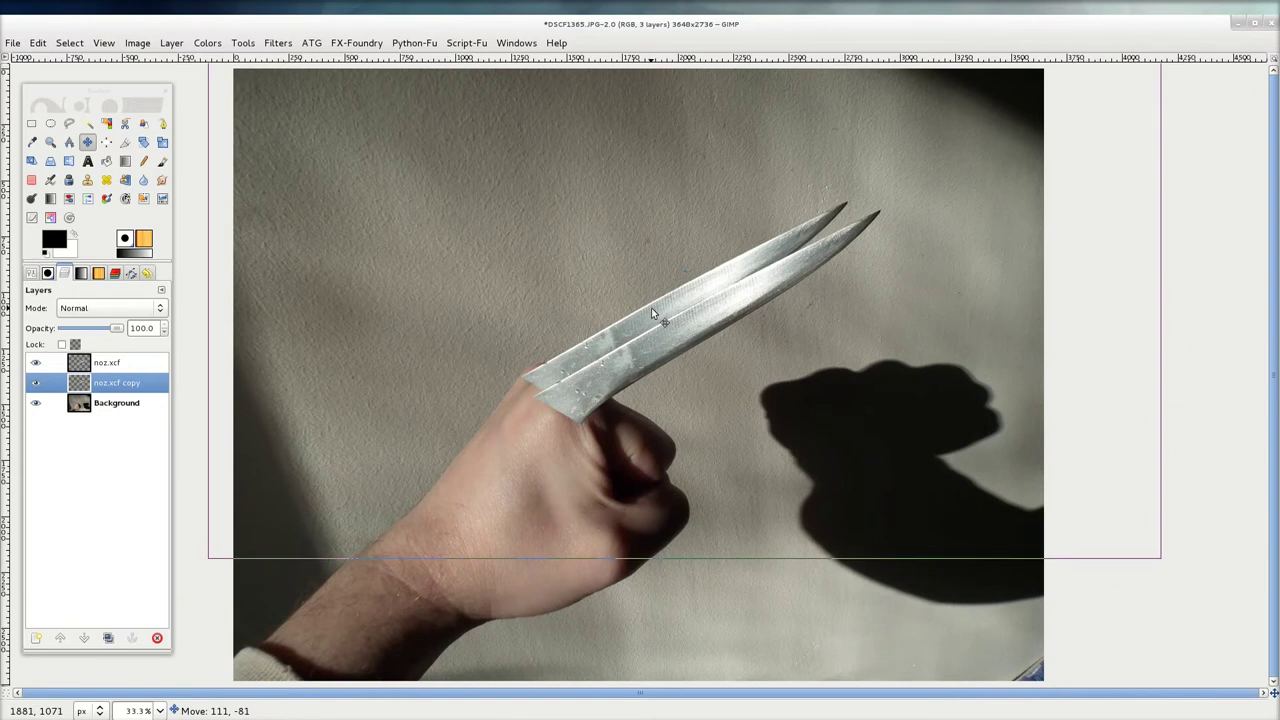
pyautogui.moveTo(652, 314); pyautogui.dragTo(650, 316)
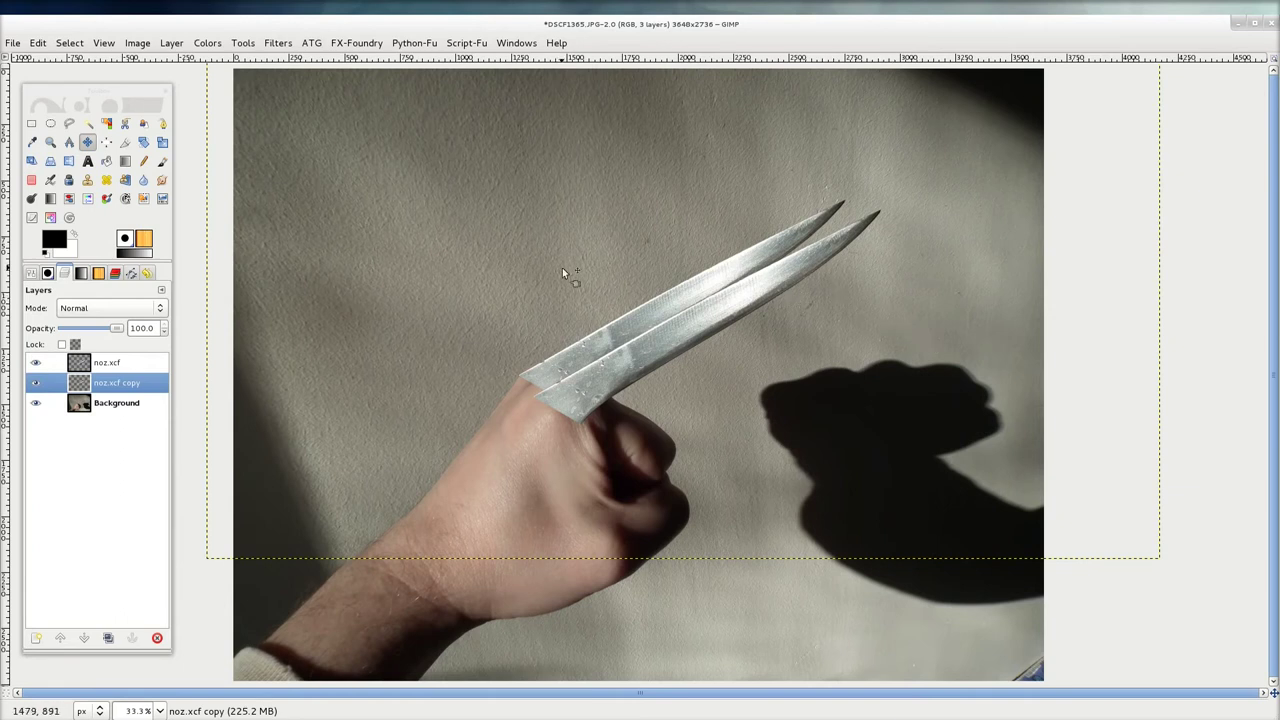
# Step: Make the original knife layer active, zoom in on the blades, and hide noz.xcf copy
pyautogui.press('pageup')
pyautogui.hotkey('shift', 'e')
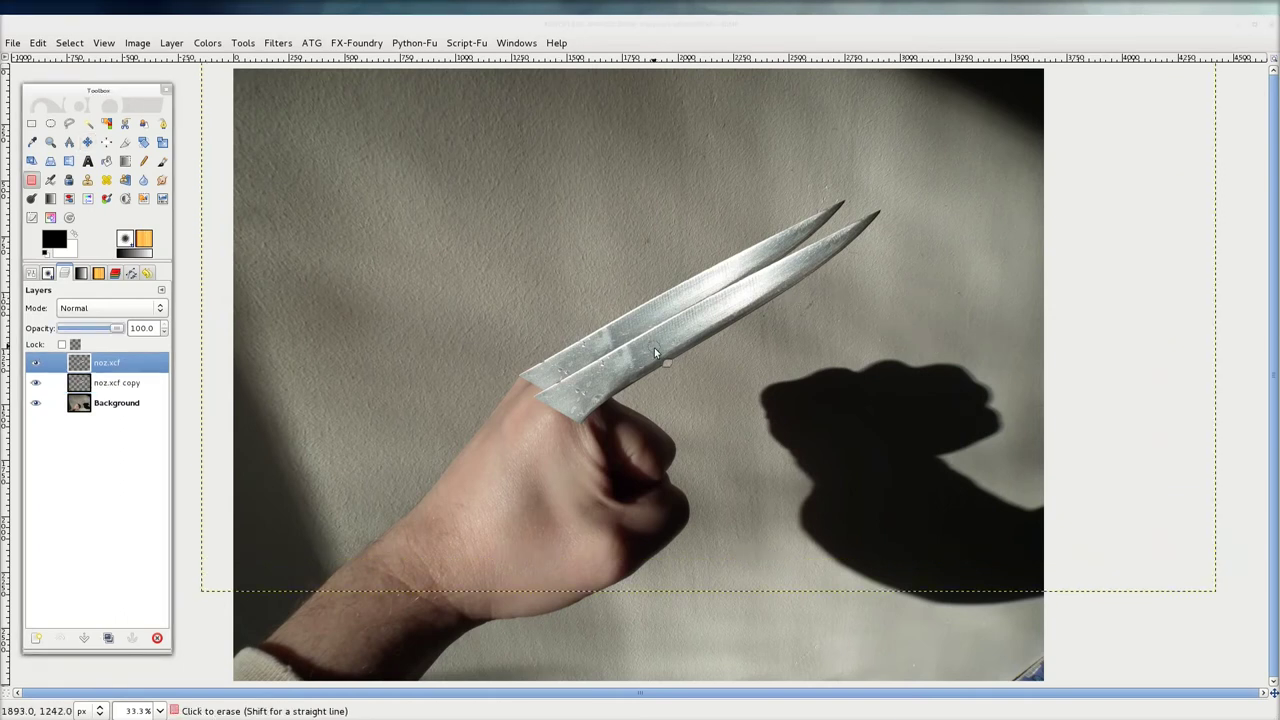
pyautogui.press('1')
pyautogui.press('-')
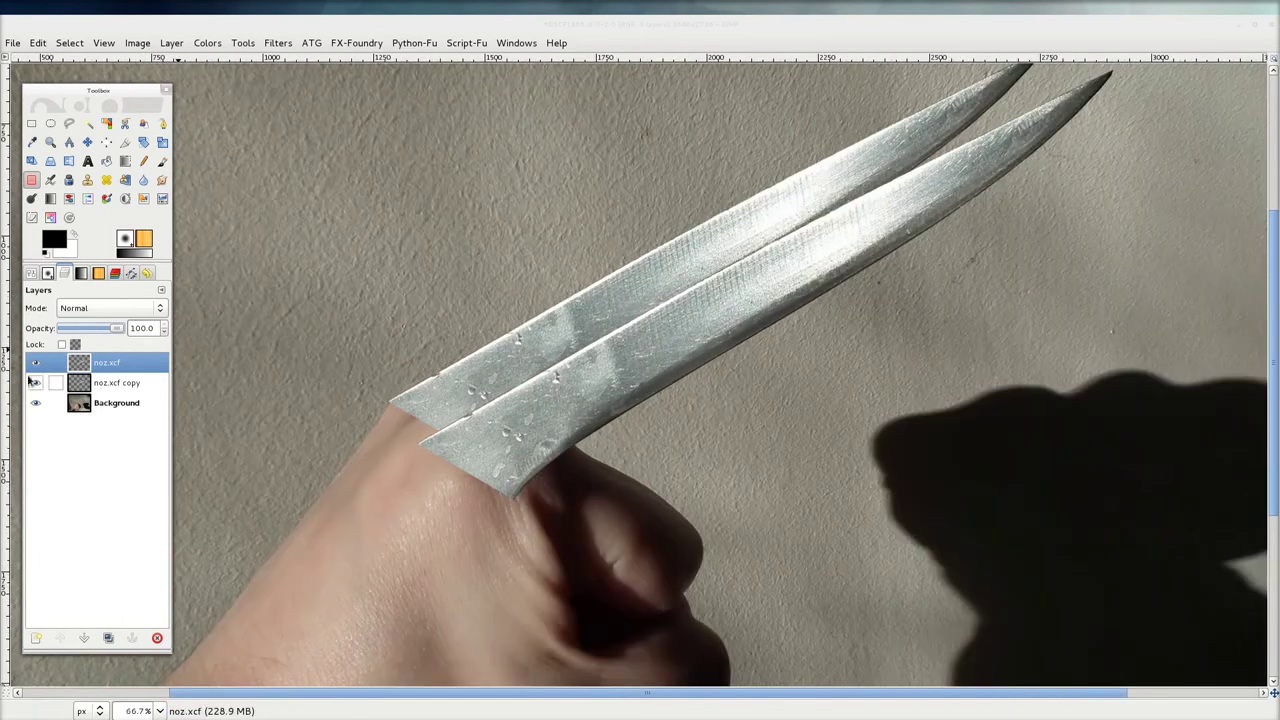
pyautogui.click(35, 383)
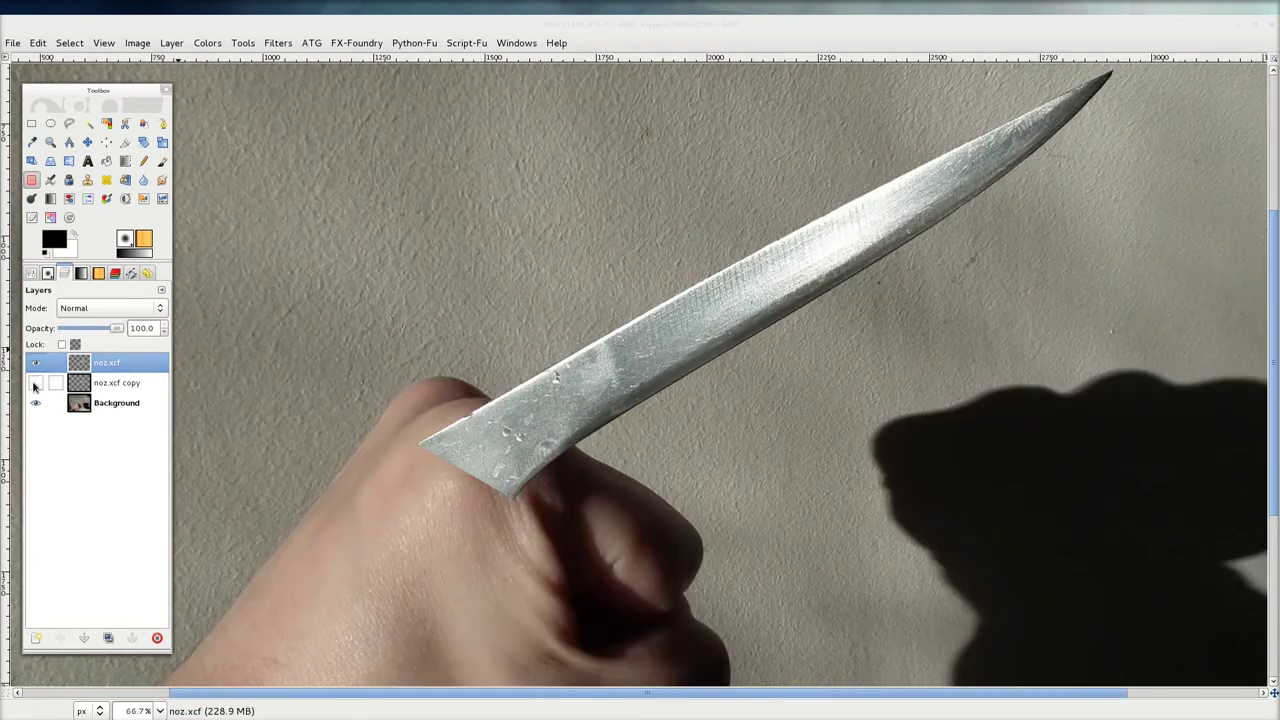
# Step: Add a White (full opacity) layer mask to the noz.xcf layer
pyautogui.rightClick(121, 370)
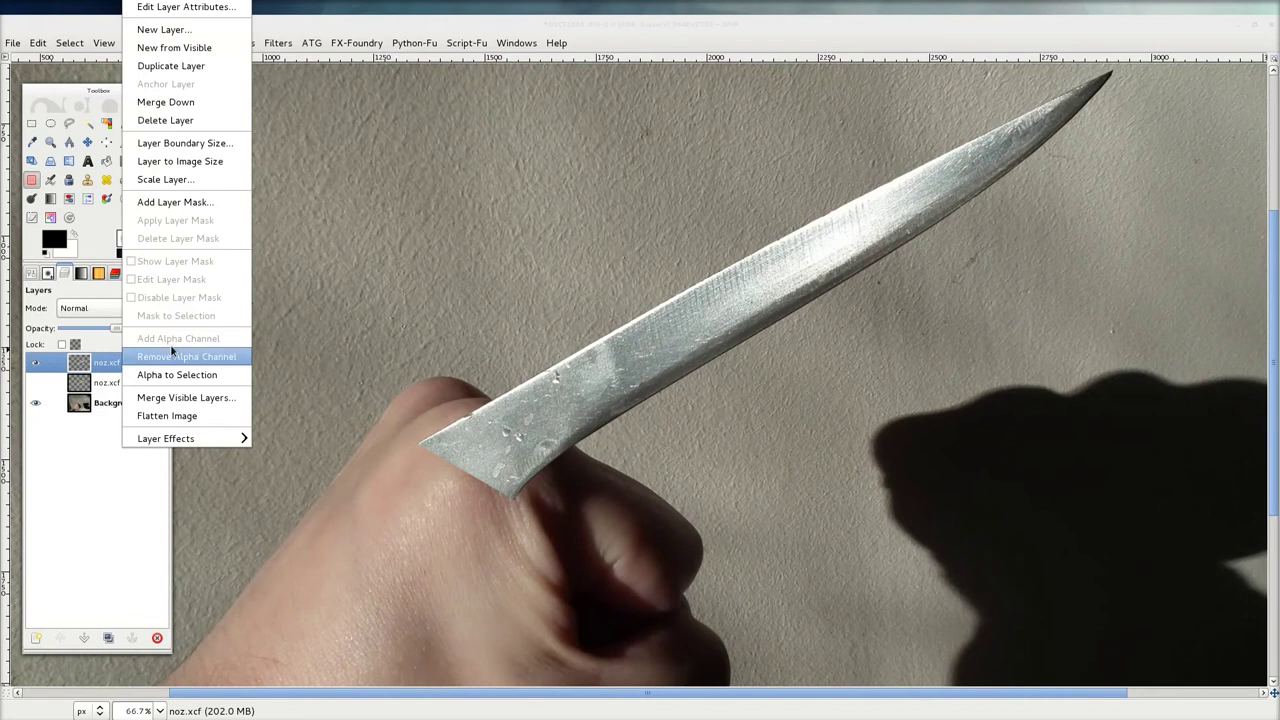
pyautogui.click(175, 202)
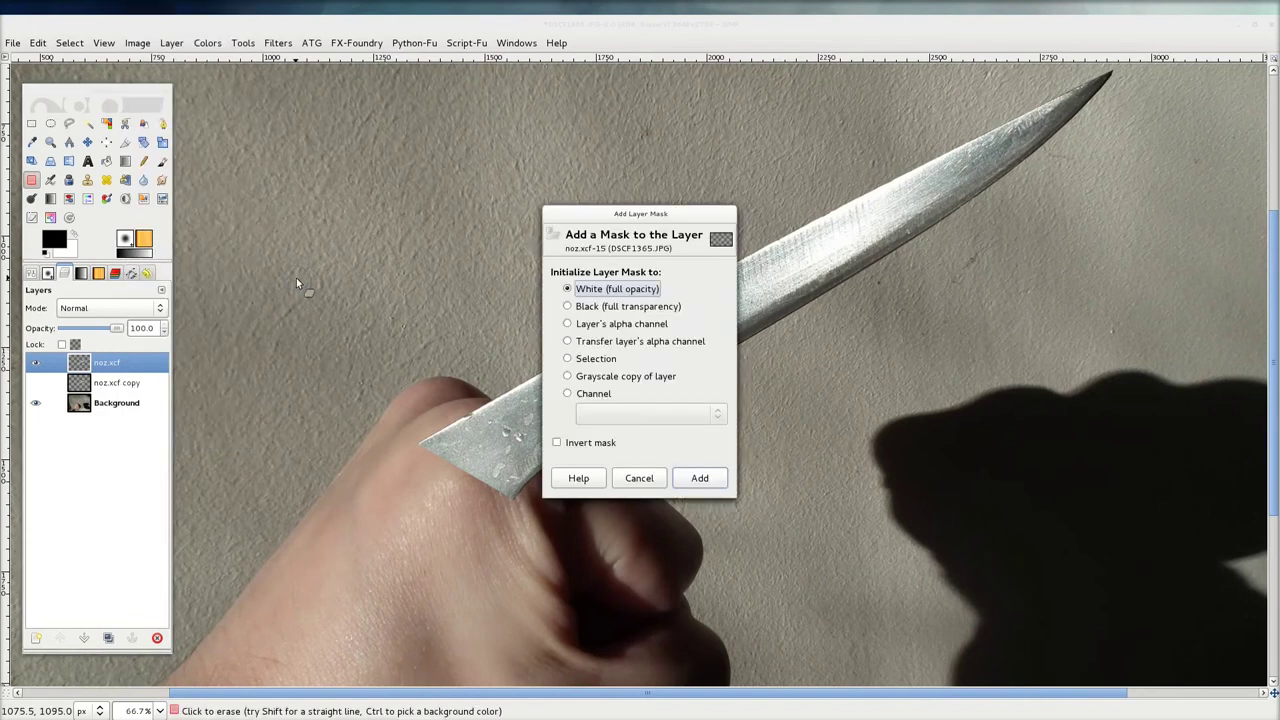
pyautogui.click(697, 478)
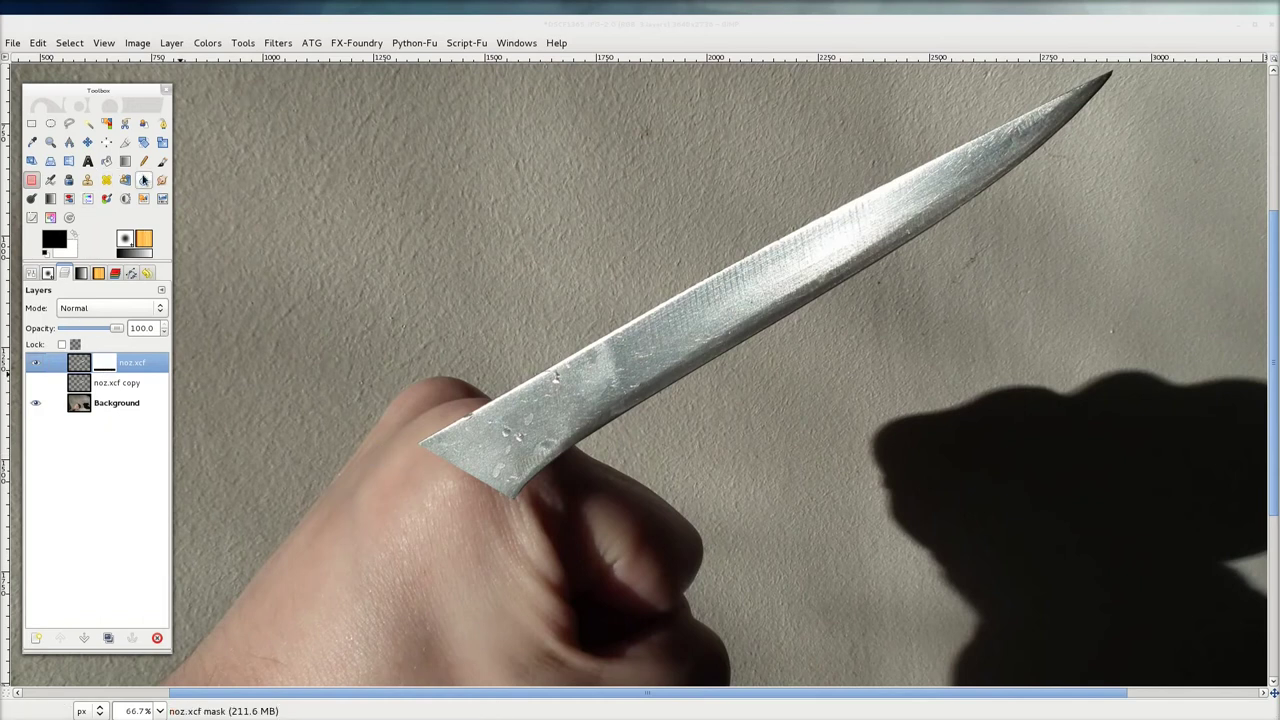
# Step: With the Paintbrush, paint black on the mask to hide the blade's base along the knuckle
pyautogui.click(162, 161)
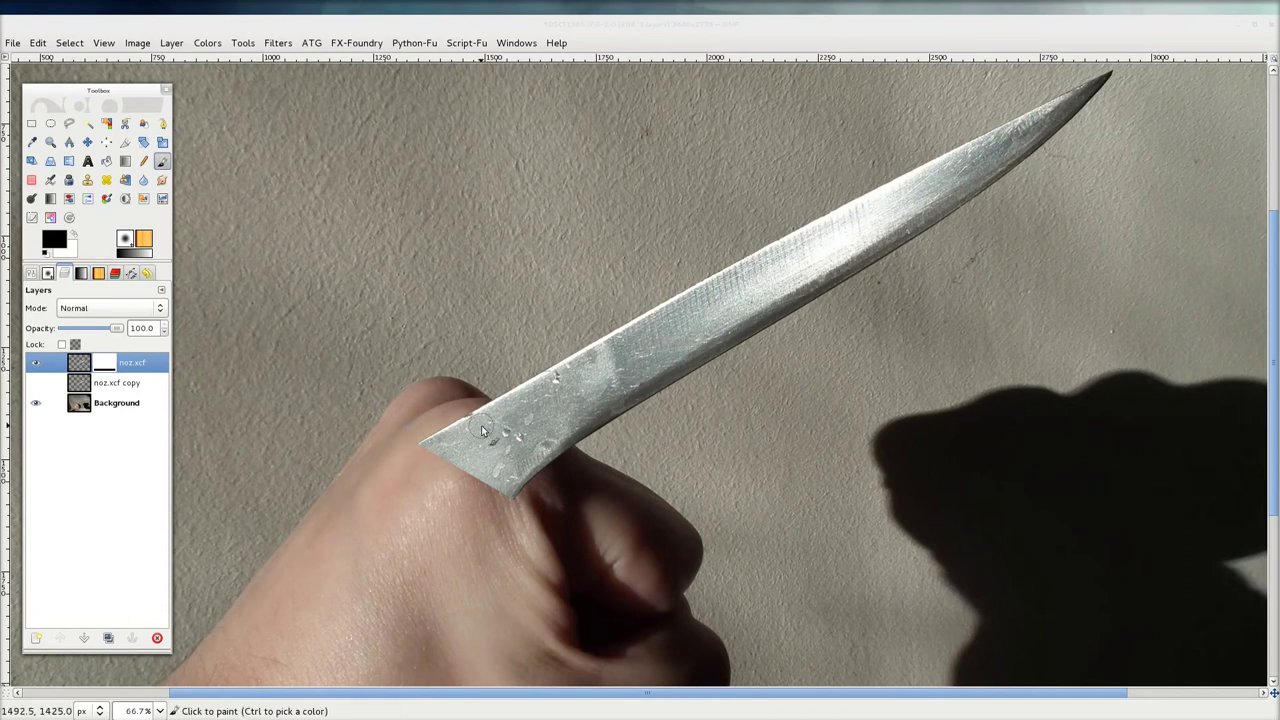
pyautogui.doubleClick(164, 160)
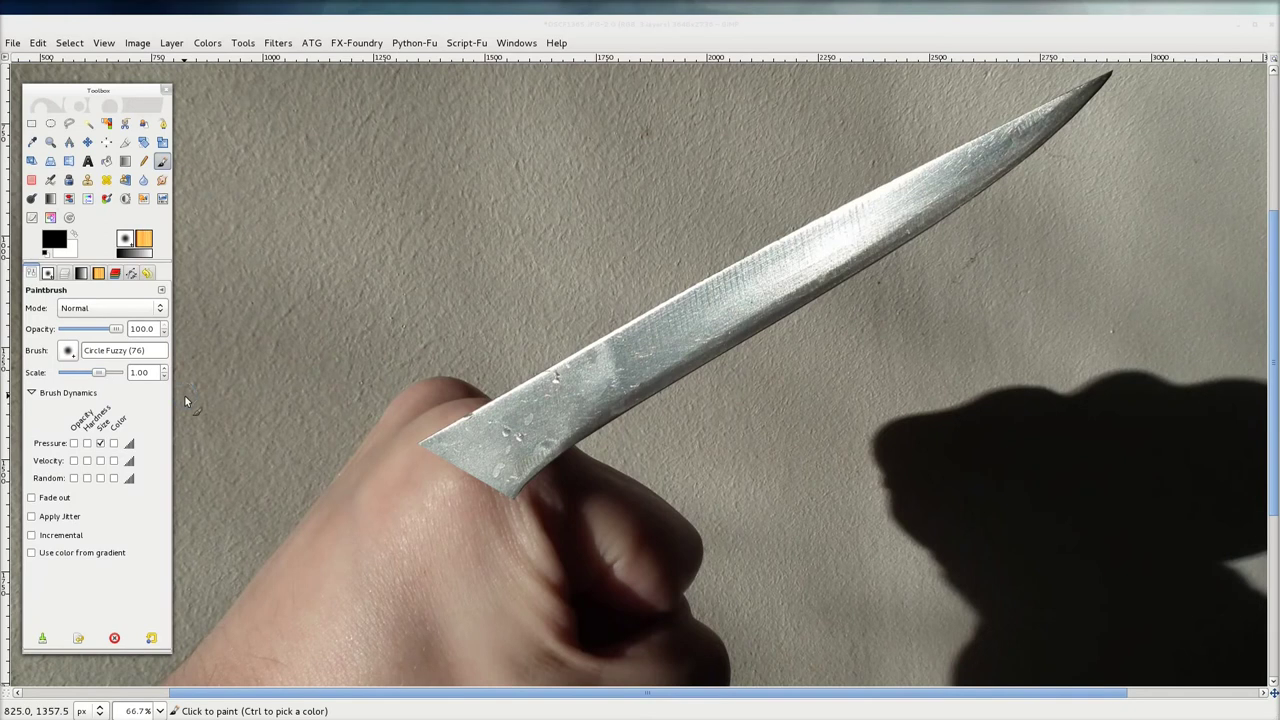
pyautogui.scroll(1, 451, 464)
pyautogui.scroll(2, 451, 464)
pyautogui.moveTo(343, 420)
pyautogui.mouseDown()
pyautogui.moveTo(493, 474)
pyautogui.moveTo(537, 524)
pyautogui.moveTo(696, 539)
pyautogui.moveTo(430, 426)
pyautogui.moveTo(508, 438)
pyautogui.moveTo(397, 377)
pyautogui.moveTo(596, 440)
pyautogui.moveTo(693, 502)
pyautogui.moveTo(465, 381)
pyautogui.mouseUp()
pyautogui.moveTo(625, 400); pyautogui.dragTo(505, 325)
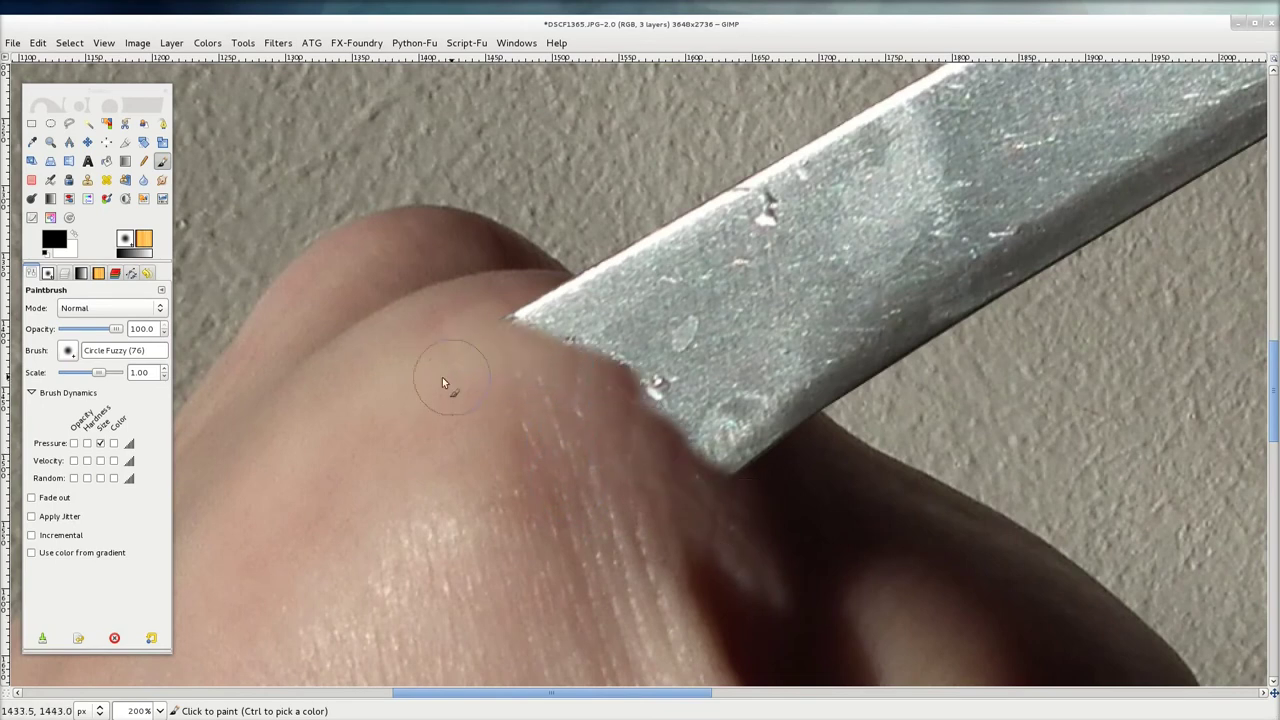
pyautogui.moveTo(600, 345); pyautogui.dragTo(668, 405)
pyautogui.moveTo(718, 453)
pyautogui.mouseDown()
pyautogui.moveTo(472, 312)
pyautogui.moveTo(794, 443)
pyautogui.moveTo(579, 325)
pyautogui.mouseUp()
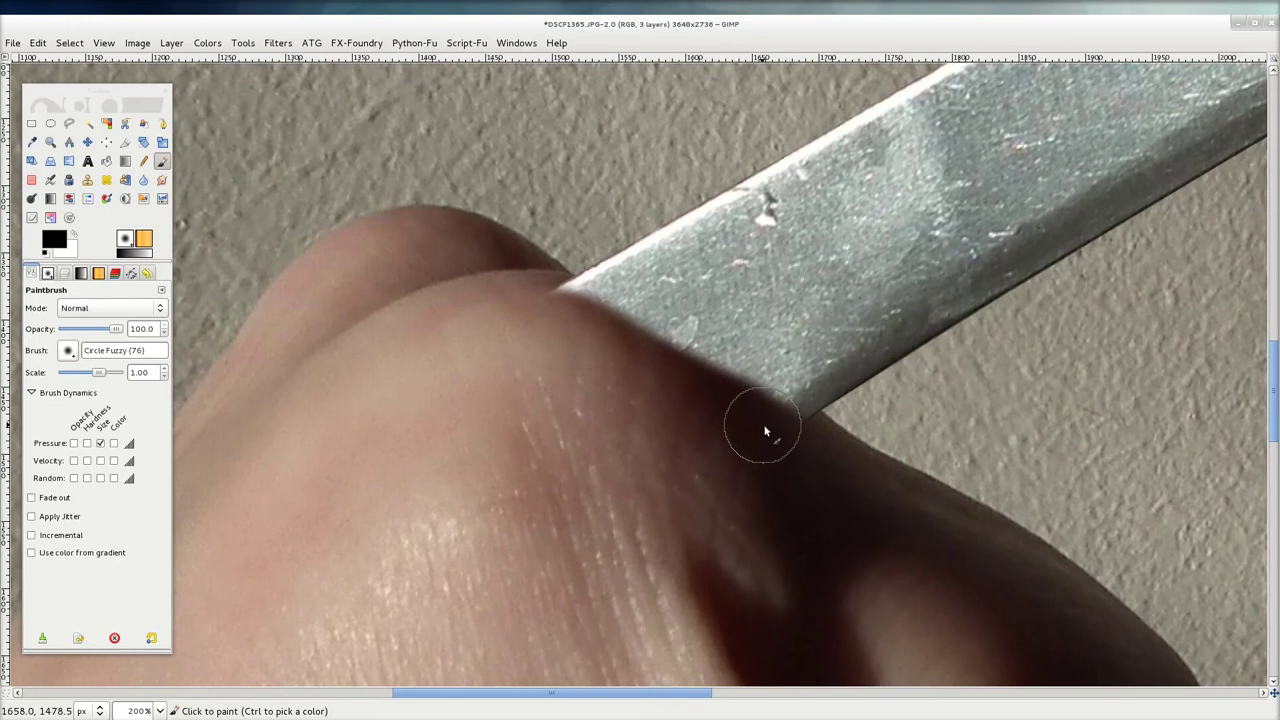
pyautogui.moveTo(780, 434); pyautogui.dragTo(809, 440)
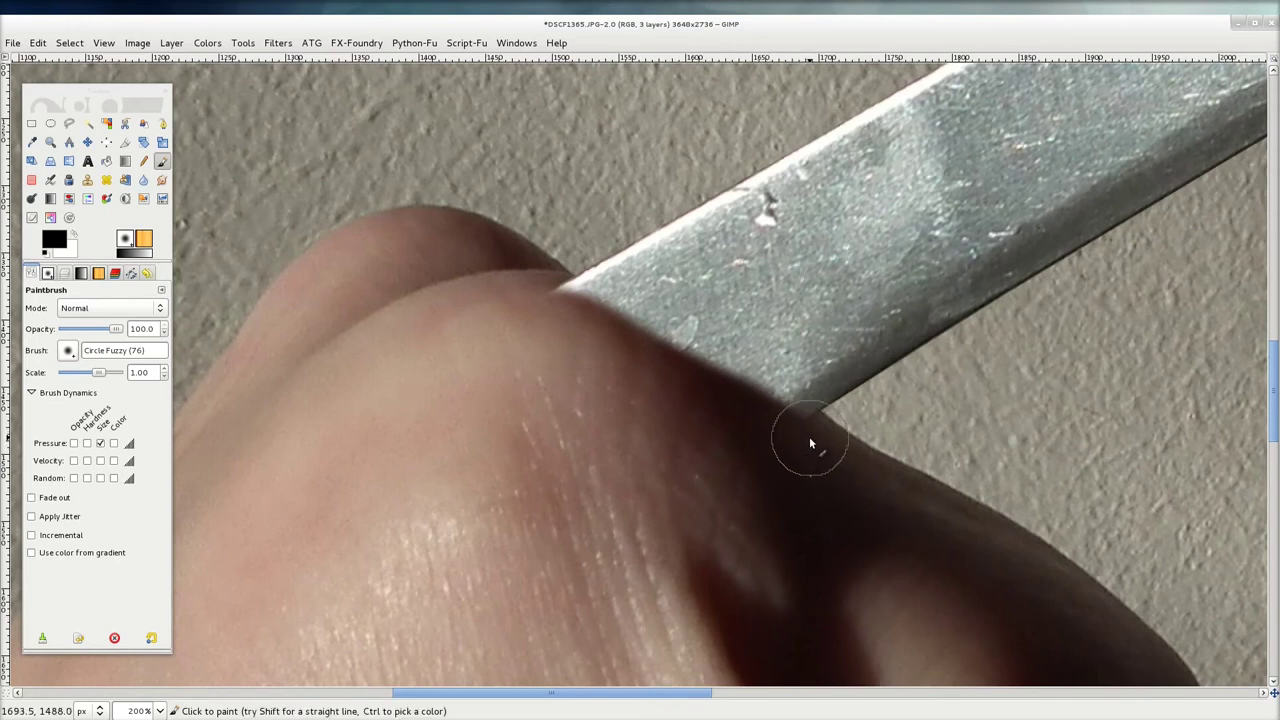
pyautogui.moveTo(562, 284); pyautogui.dragTo(771, 409)
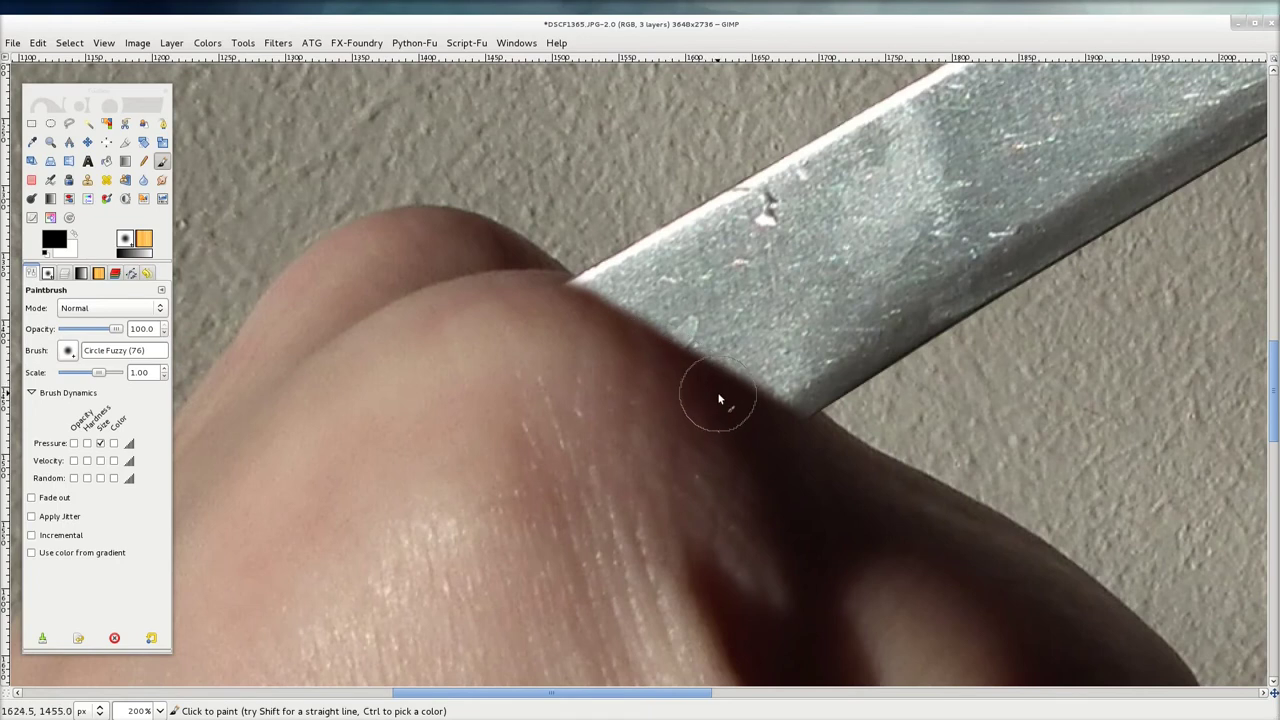
# Step: Undo a stray stroke, switch to white, and shrink the brush to scale 0.21
pyautogui.press('ctrl')
pyautogui.scroll(-4, 887, 337)
pyautogui.scroll(-1, 887, 340)
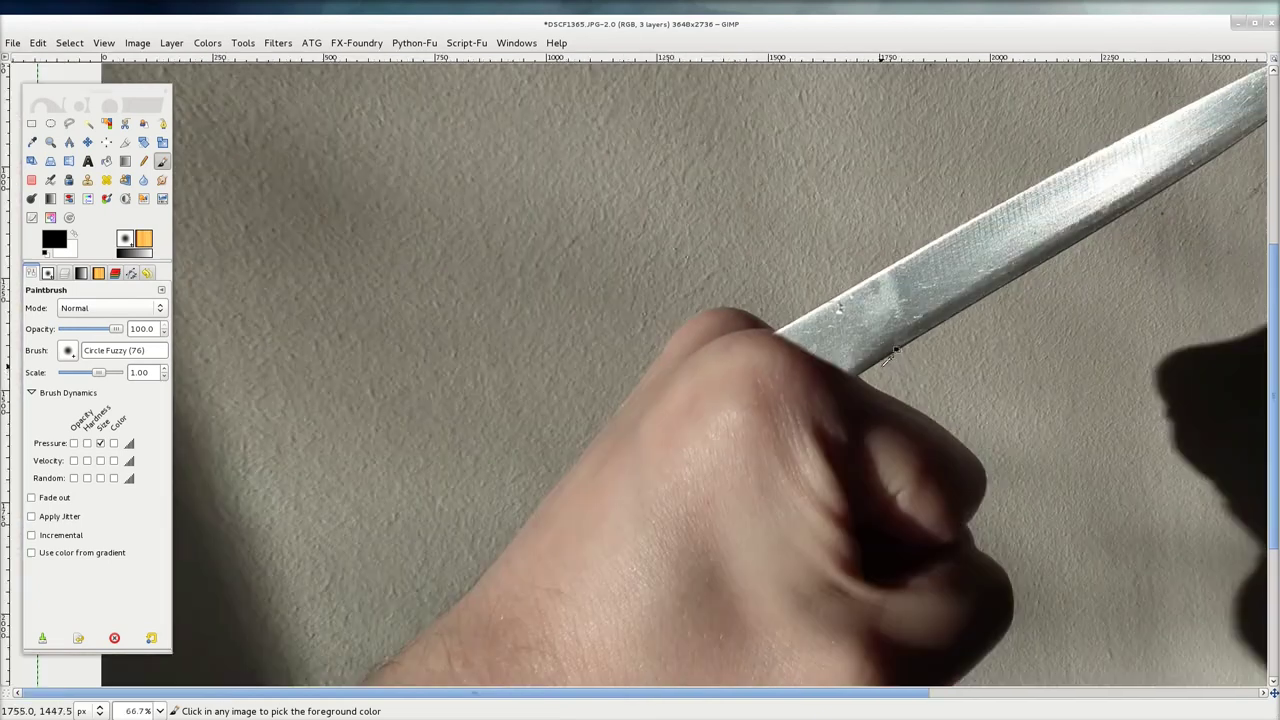
pyautogui.scroll(2, 885, 375)
pyautogui.scroll(4, 885, 375)
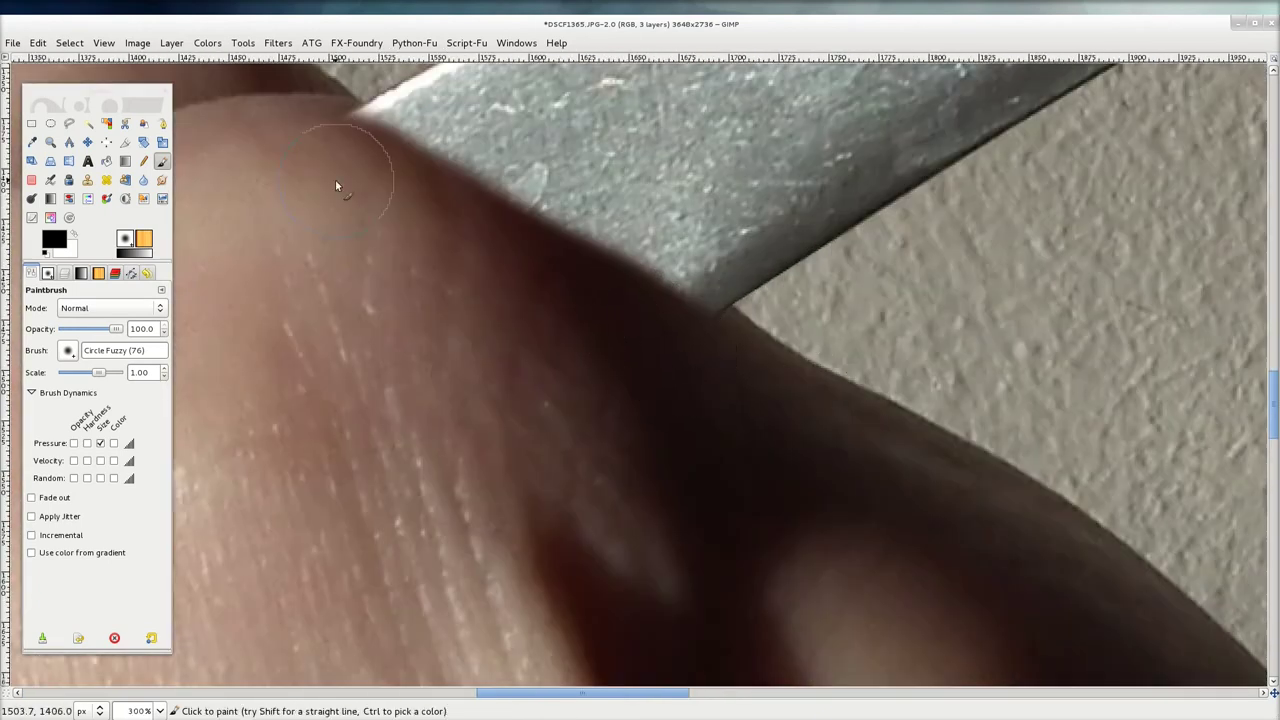
pyautogui.moveTo(330, 160); pyautogui.dragTo(433, 218)
pyautogui.hotkey('ctrl', 'z')
pyautogui.press('x')
pyautogui.click(80, 372)
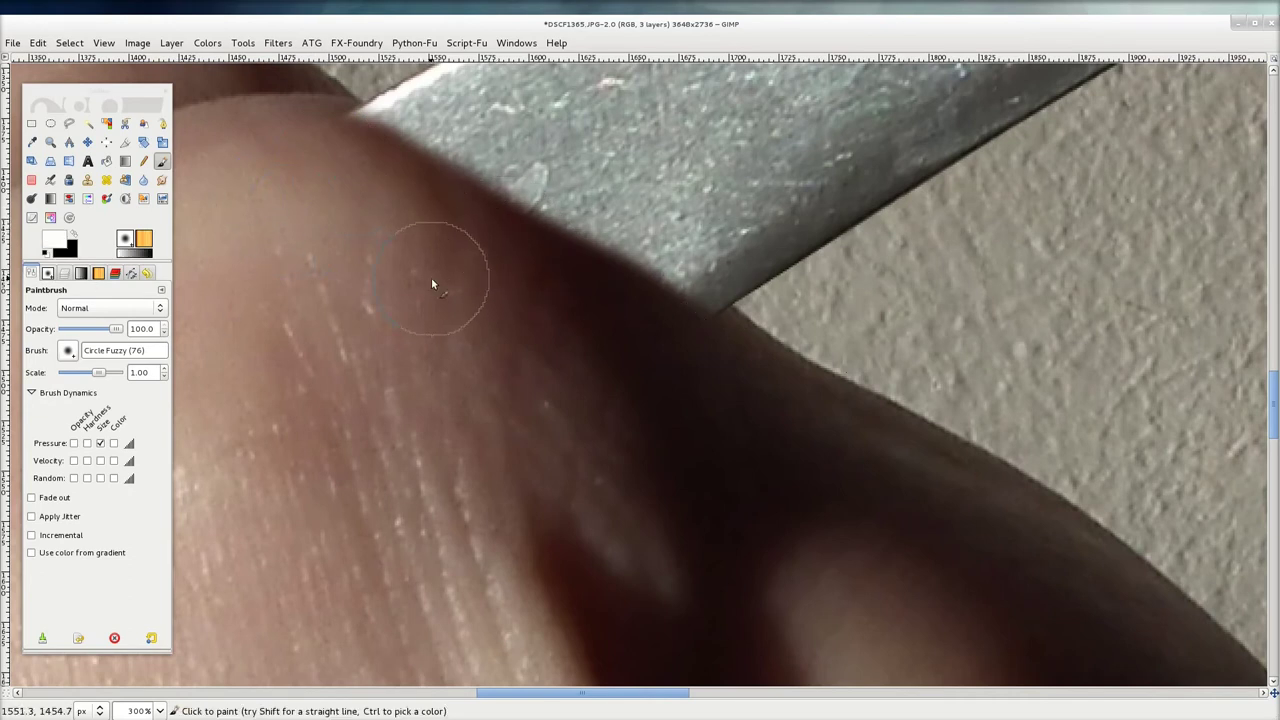
pyautogui.press('[')
pyautogui.press('[')
pyautogui.press('[')
pyautogui.press('[')
pyautogui.press('[')
pyautogui.press('[')
pyautogui.press('[')
pyautogui.press('[')
pyautogui.press('[')
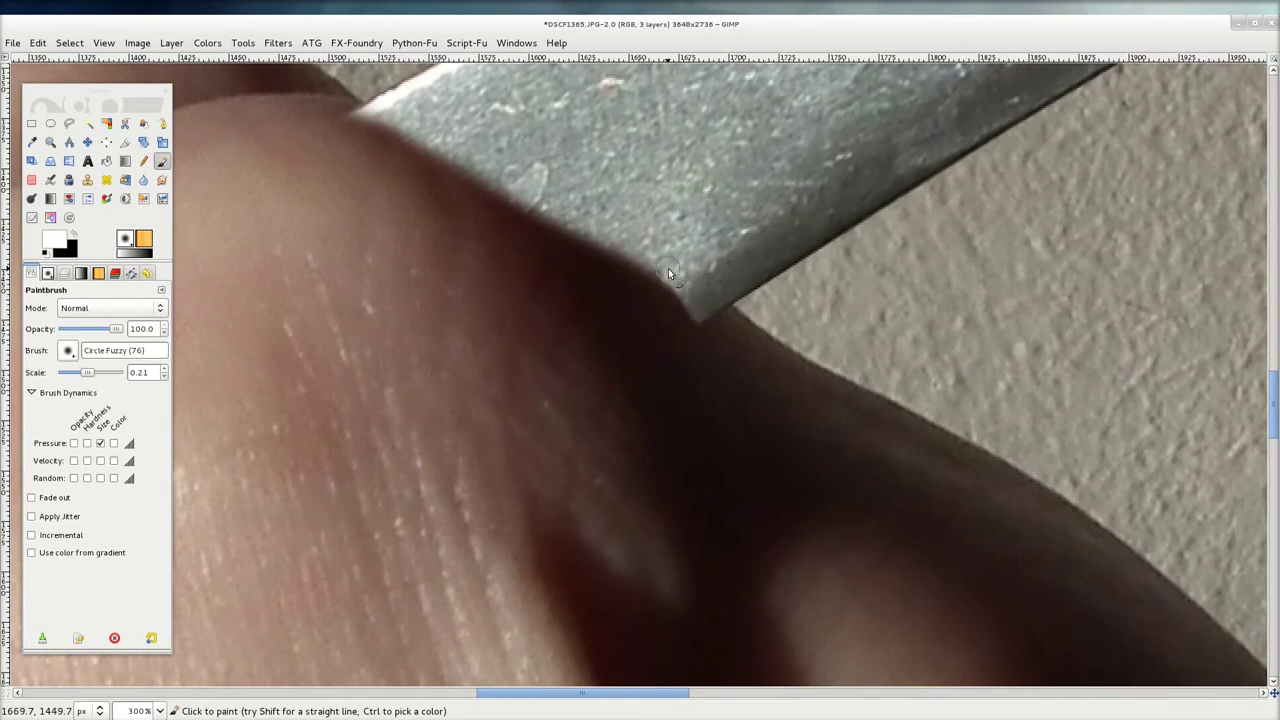
# Step: At 71.1 brush opacity, restore the blade's knuckle corners and soften its lower edge
pyautogui.click(685, 296)
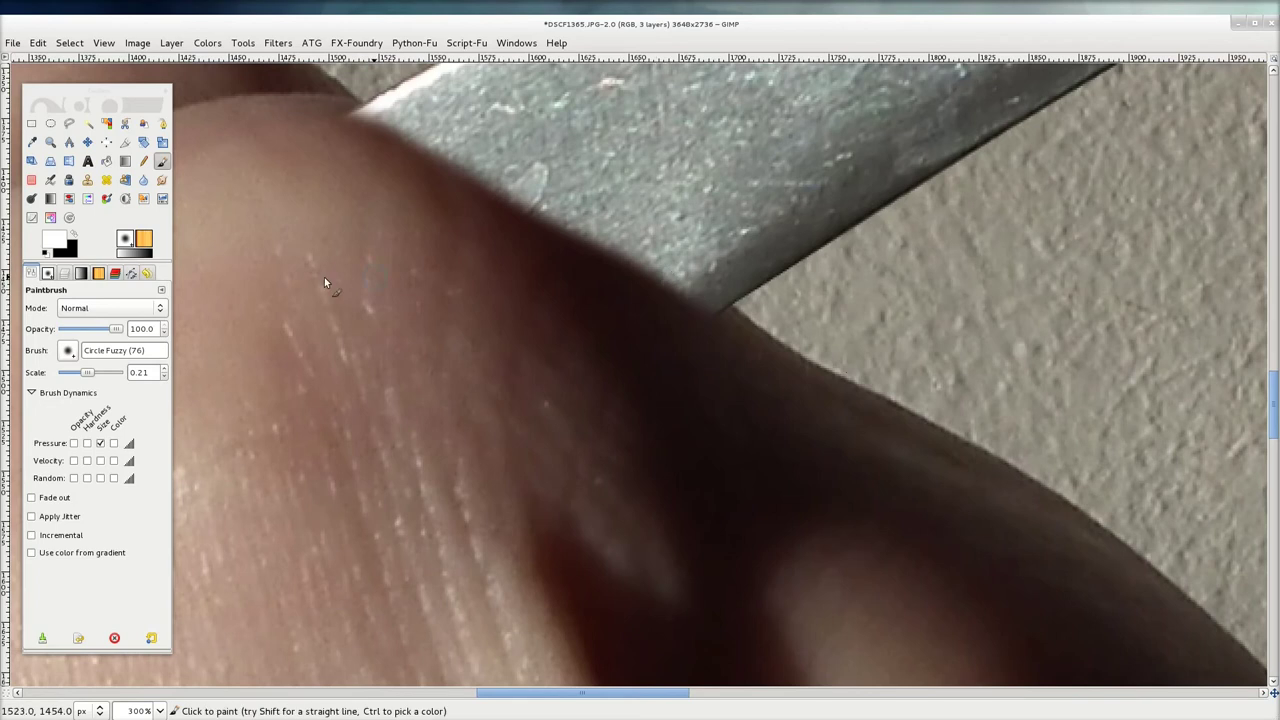
pyautogui.moveTo(117, 329); pyautogui.dragTo(100, 330)
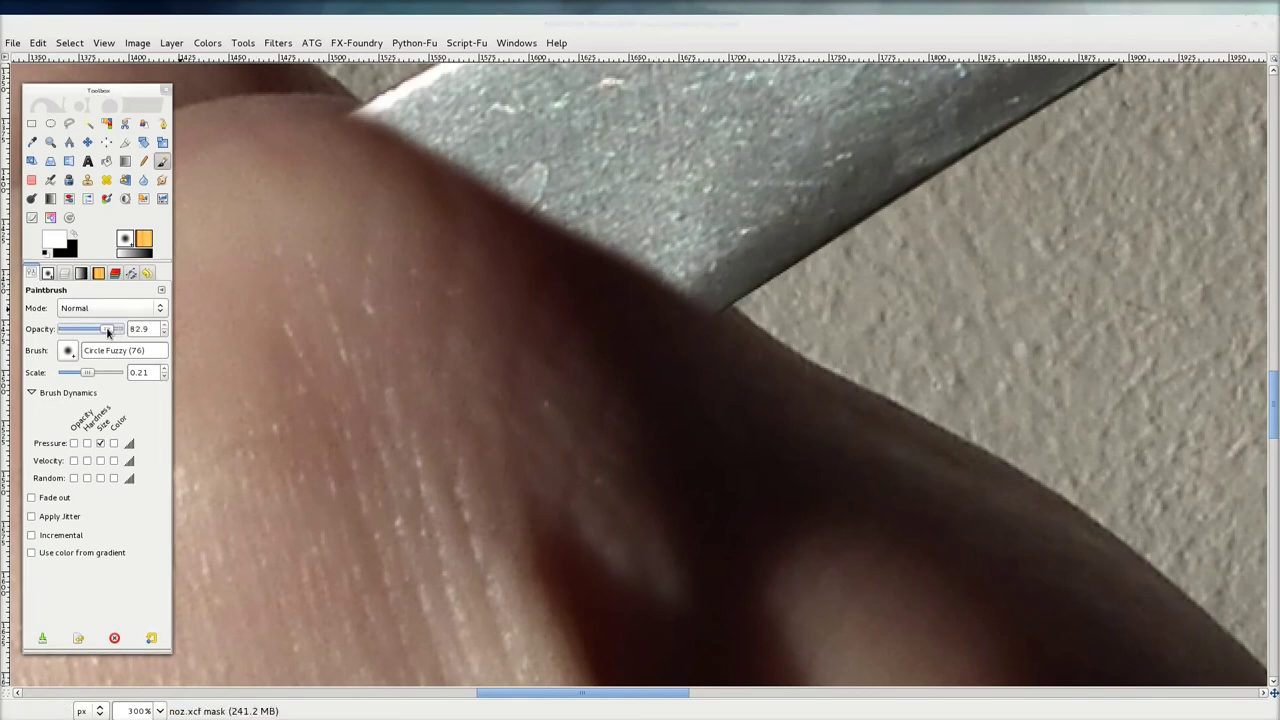
pyautogui.click(681, 287)
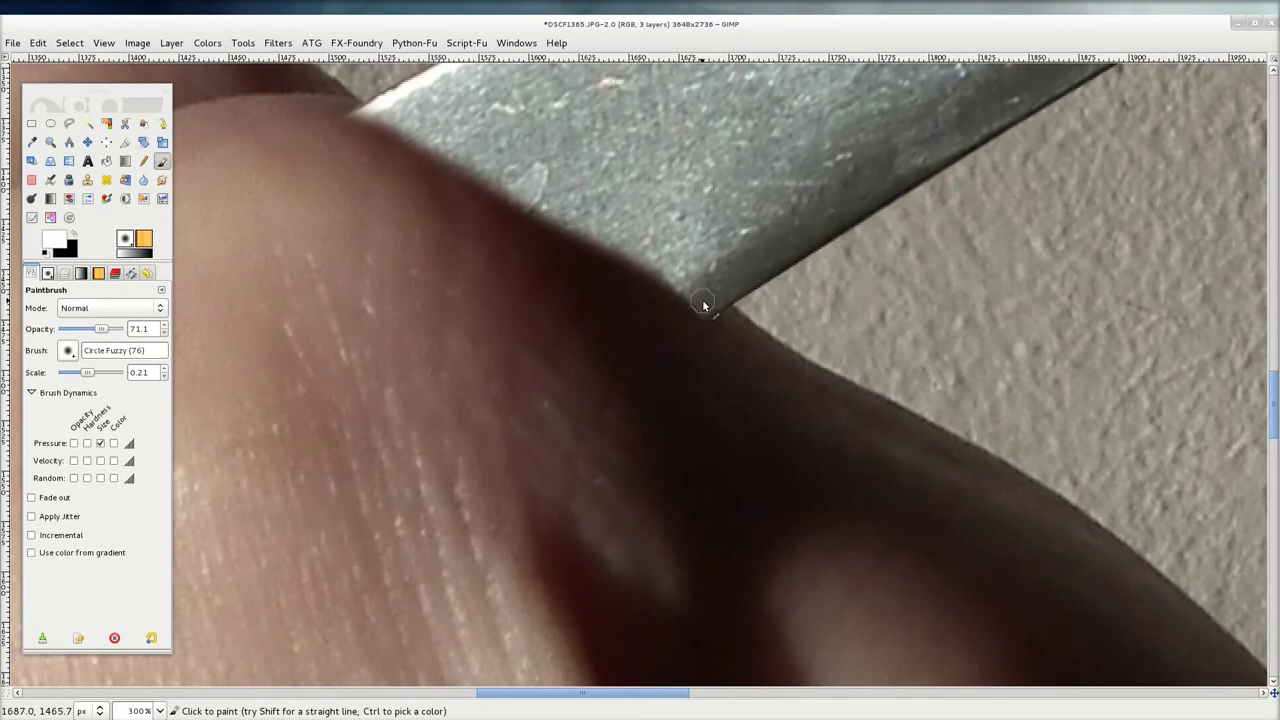
pyautogui.moveTo(664, 274); pyautogui.dragTo(683, 291)
pyautogui.hotkey('ctrl', 'z')
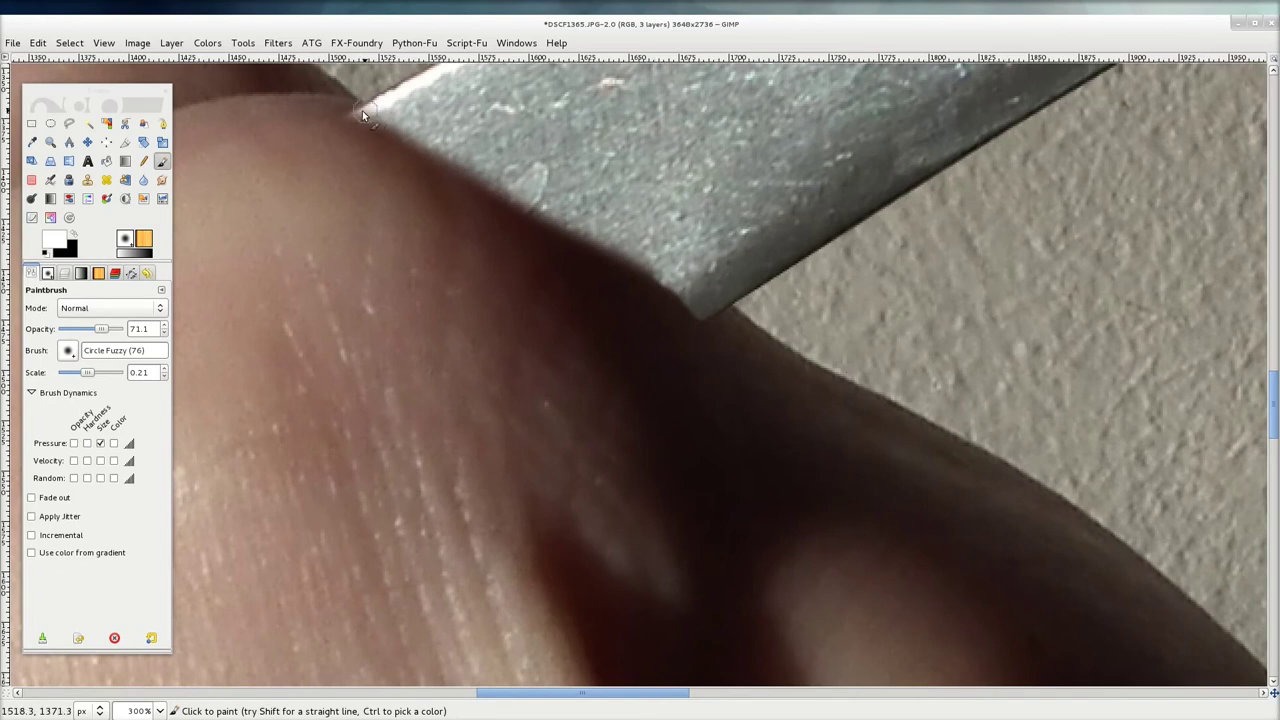
pyautogui.moveTo(343, 120); pyautogui.dragTo(368, 117)
pyautogui.moveTo(622, 256); pyautogui.dragTo(655, 278)
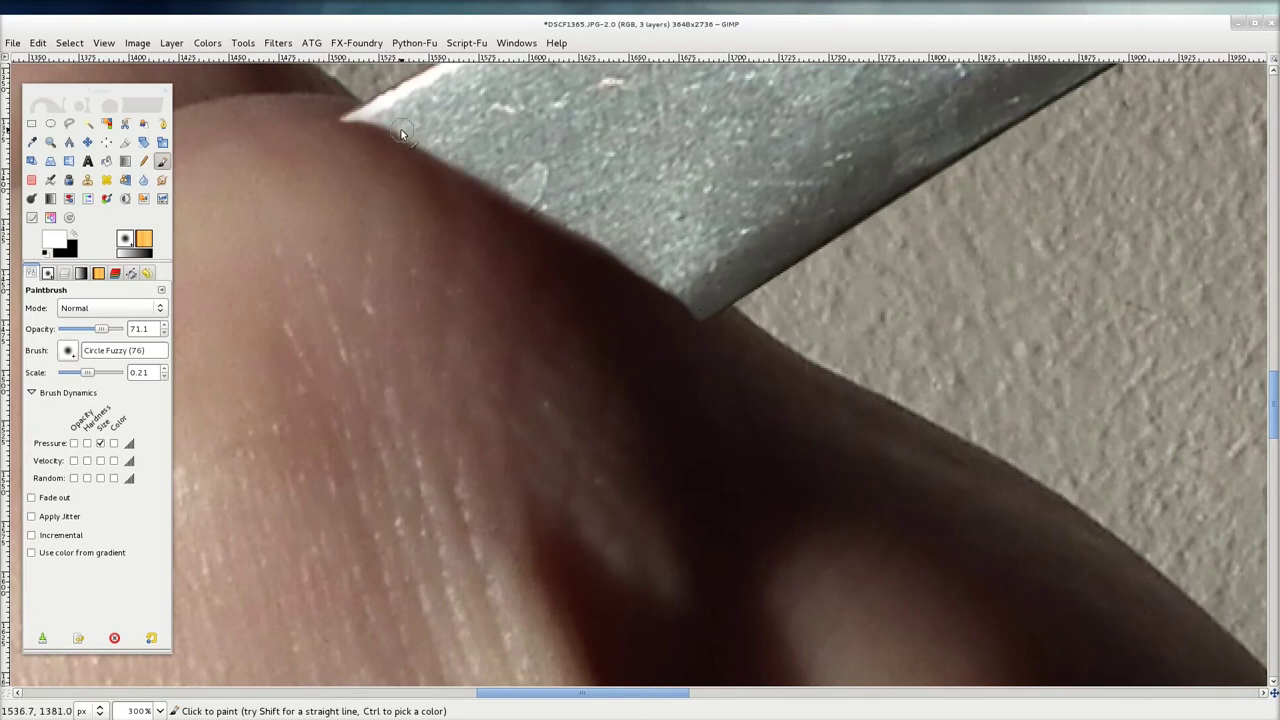
pyautogui.moveTo(384, 119); pyautogui.dragTo(400, 132)
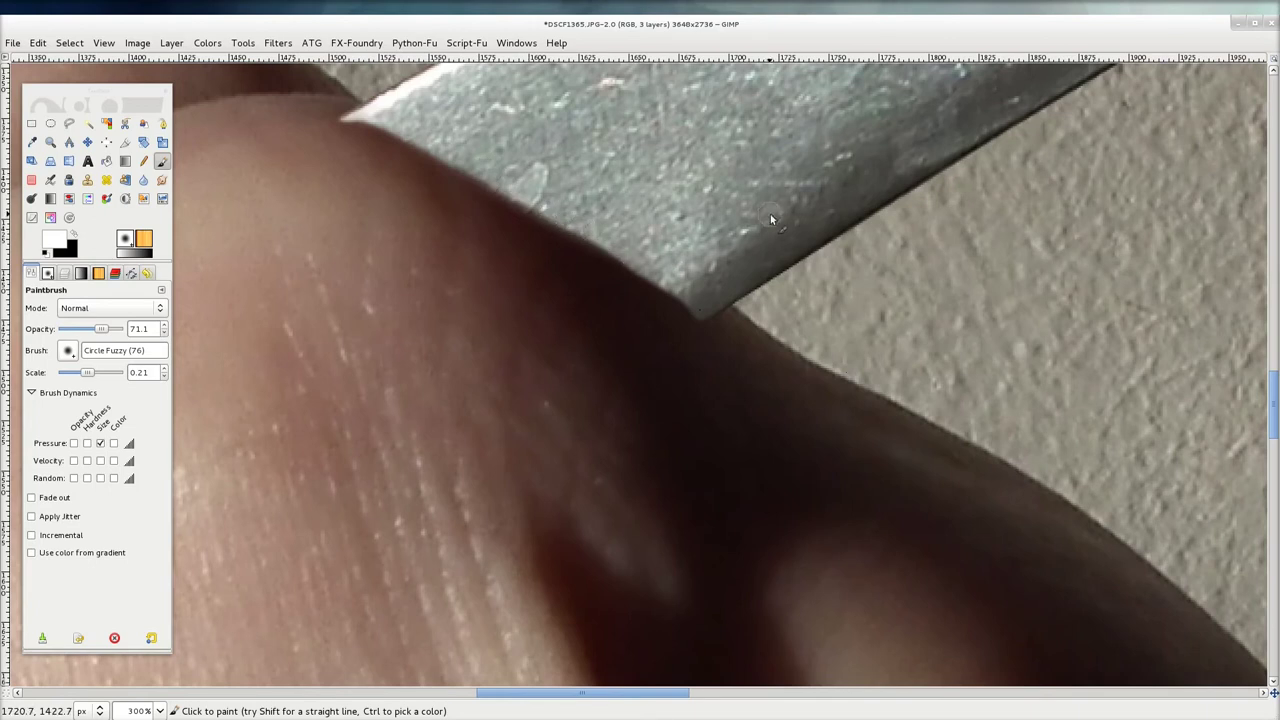
# Step: Hide the noz.xcf layer, show noz.xcf copy, and make the copy the active layer
pyautogui.scroll(-1, 770, 214)
pyautogui.scroll(-1, 765, 205)
pyautogui.scroll(-1, 762, 205)
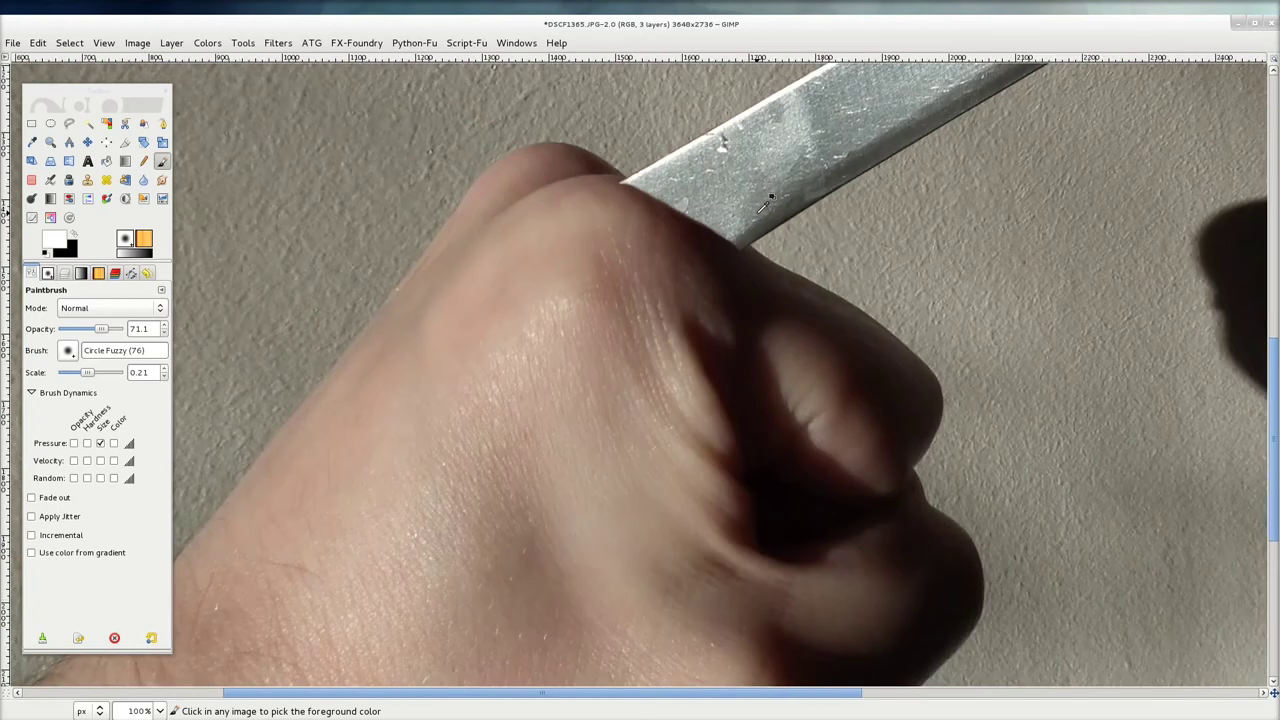
pyautogui.scroll(-2, 762, 205)
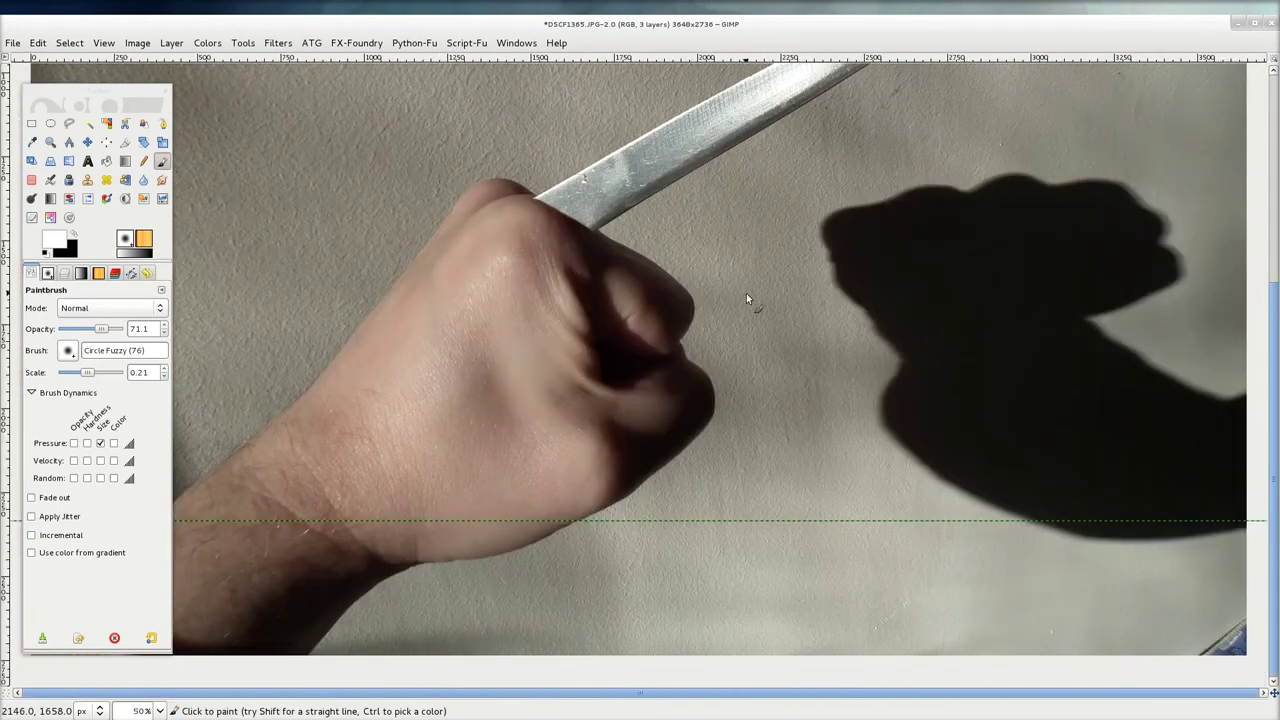
pyautogui.scroll(5, 746, 298)
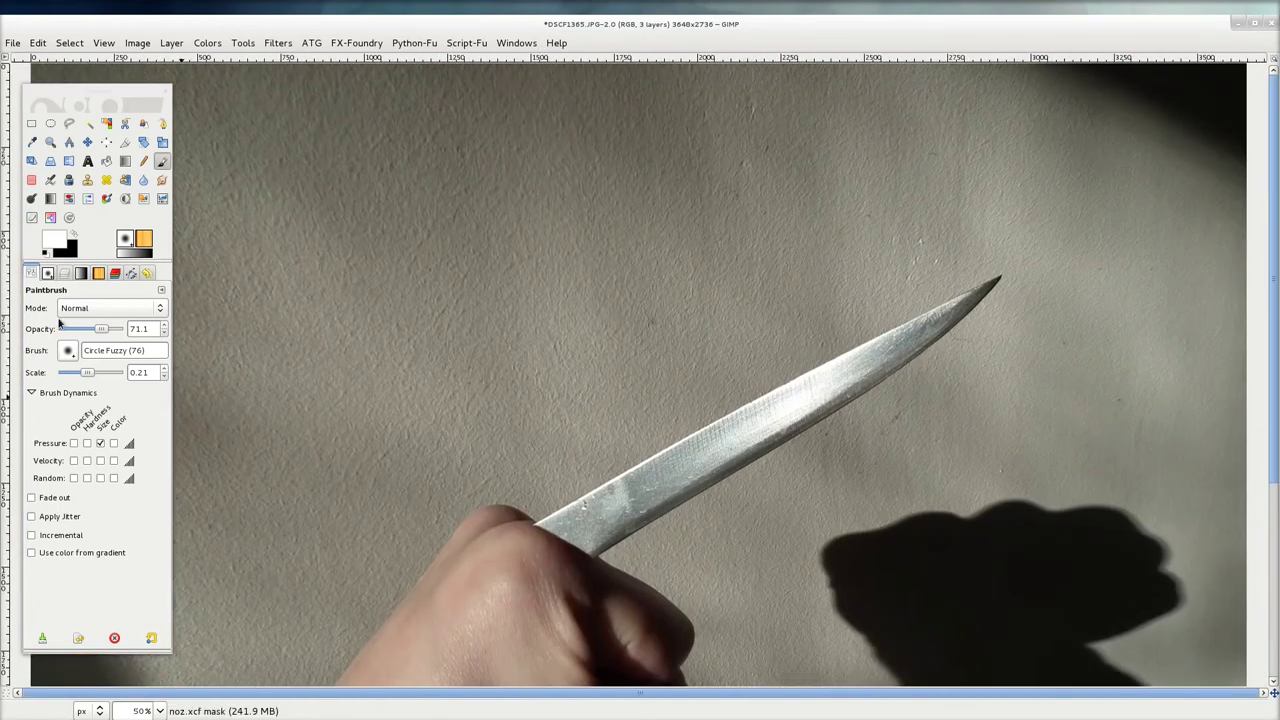
pyautogui.click(64, 274)
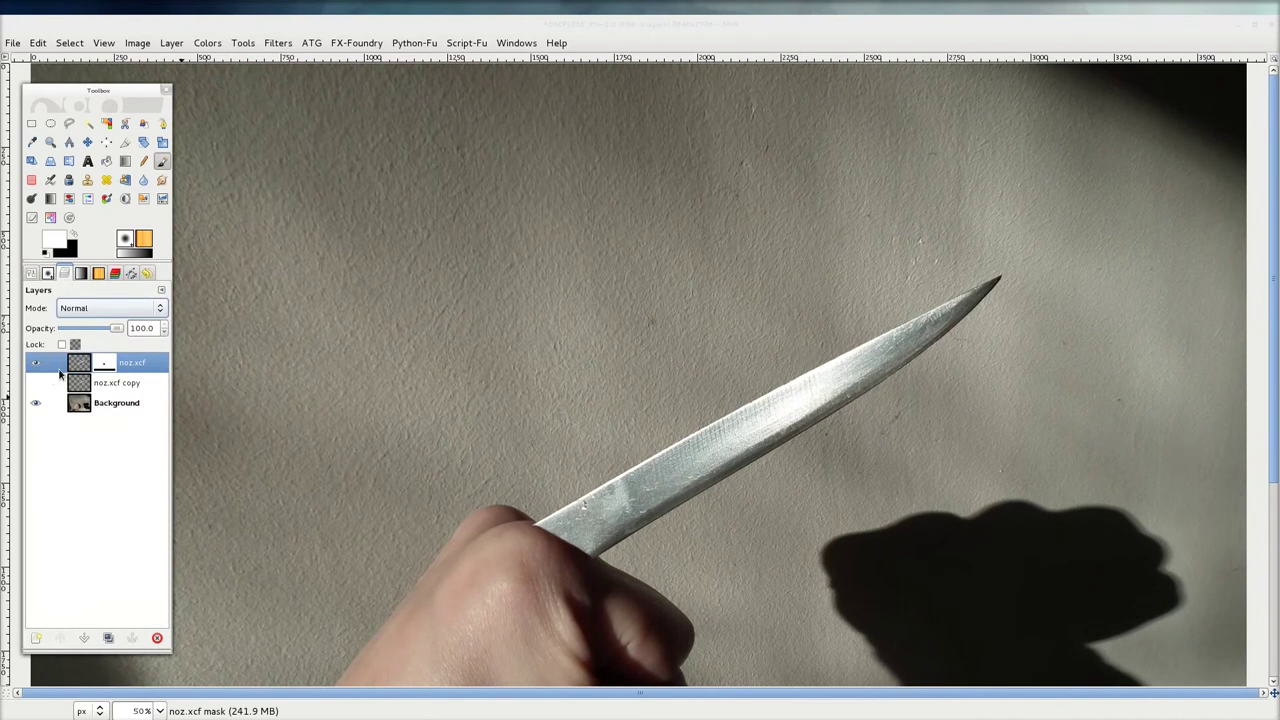
pyautogui.click(35, 362)
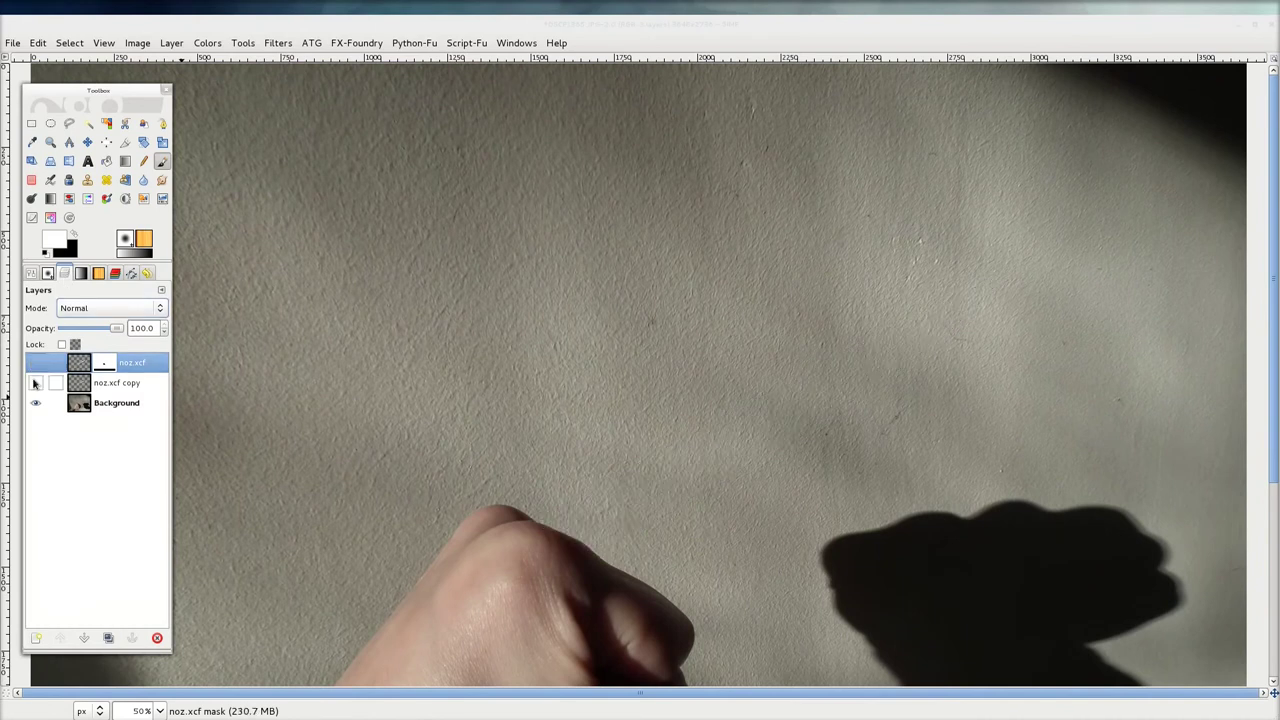
pyautogui.click(35, 383)
pyautogui.click(110, 383)
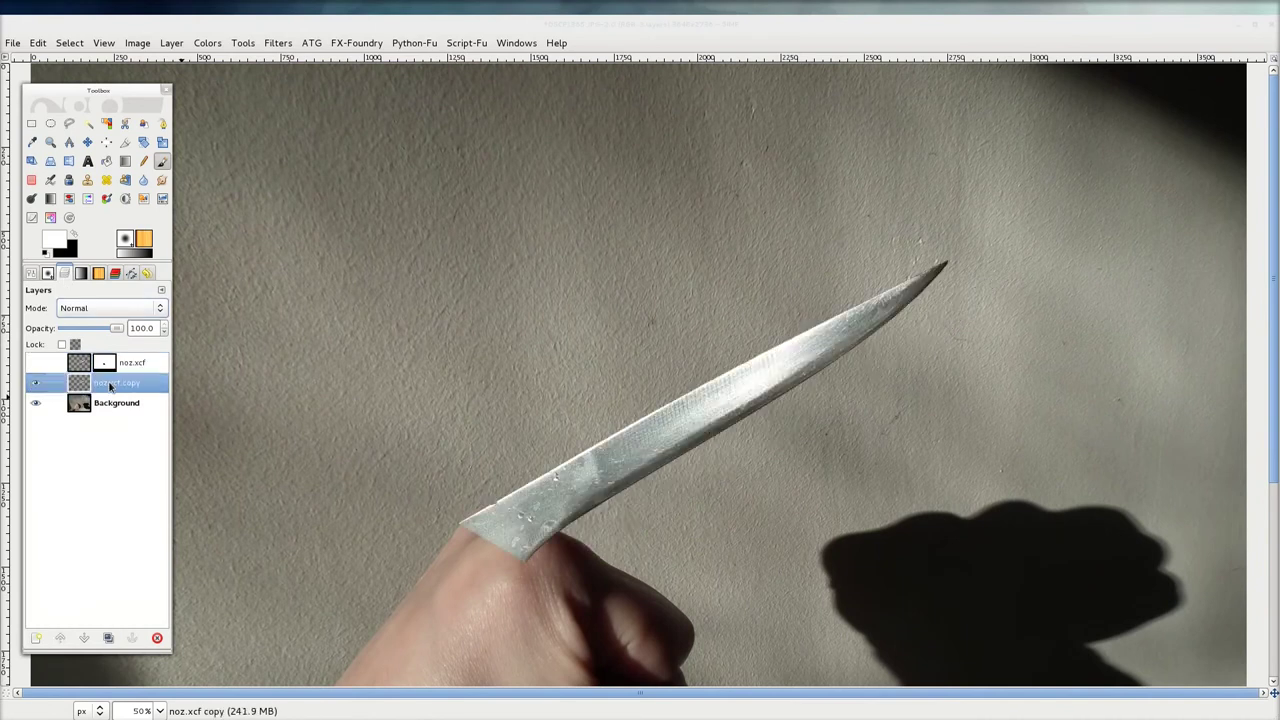
# Step: Reset the paintbrush to opacity 100 and scale 1.00, undoing a test stroke
pyautogui.scroll(1, 547, 538)
pyautogui.scroll(2, 547, 538)
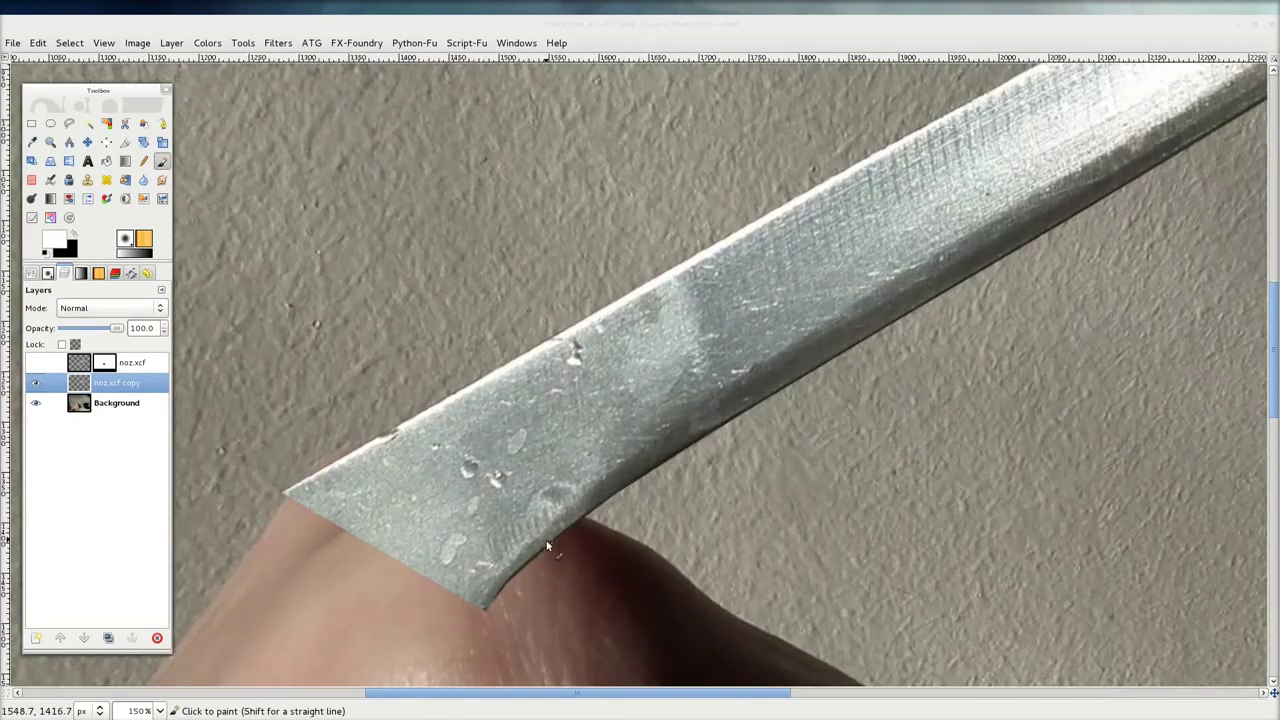
pyautogui.scroll(1, 489, 514)
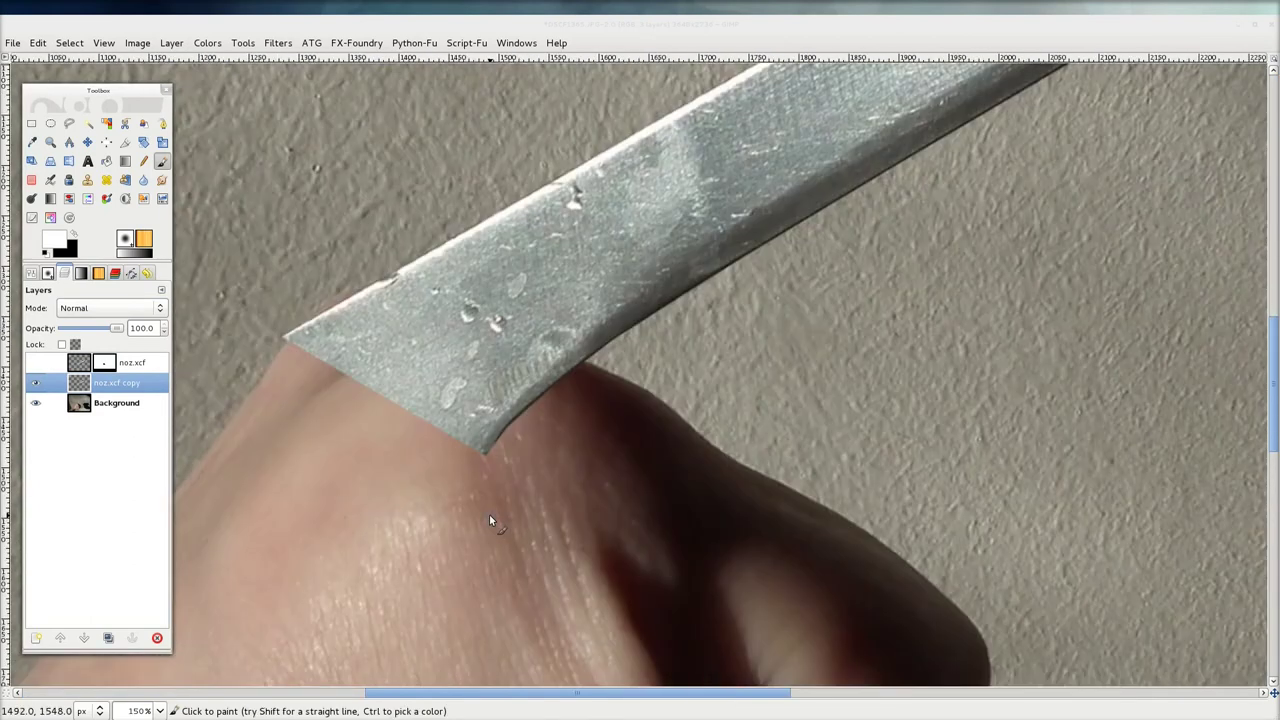
pyautogui.click(47, 275)
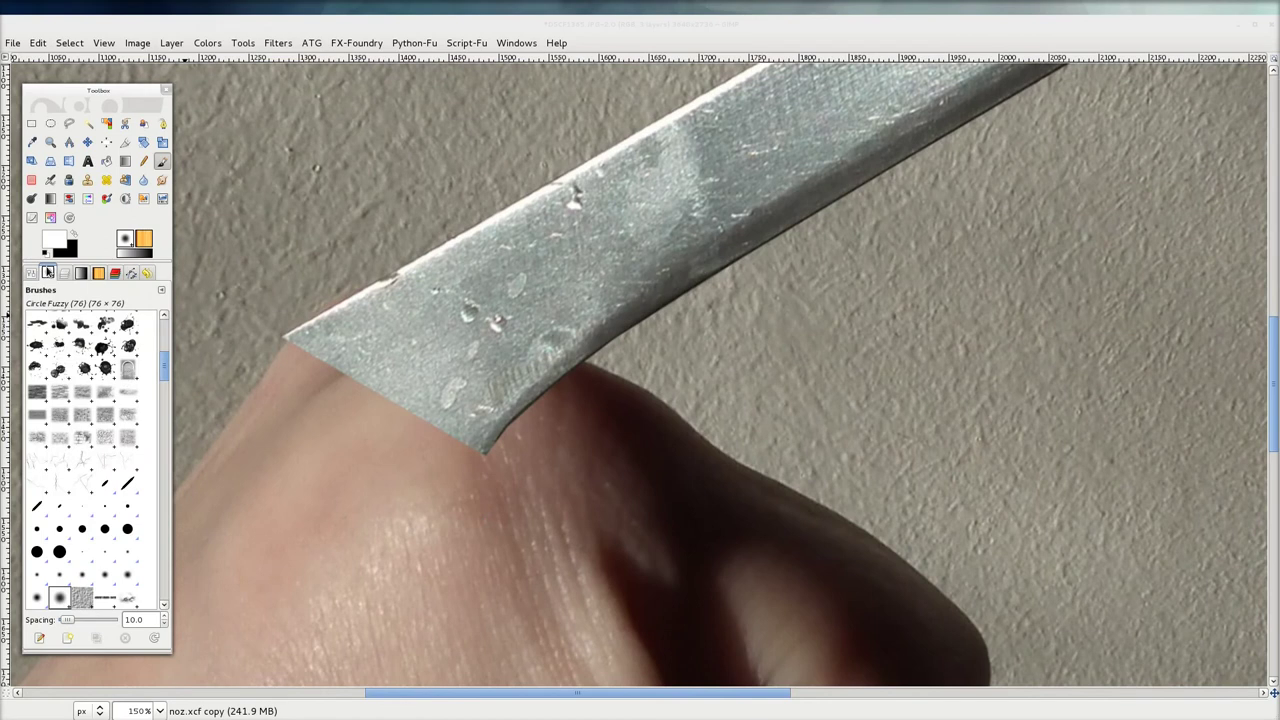
pyautogui.doubleClick(162, 160)
pyautogui.moveTo(100, 332); pyautogui.dragTo(127, 330)
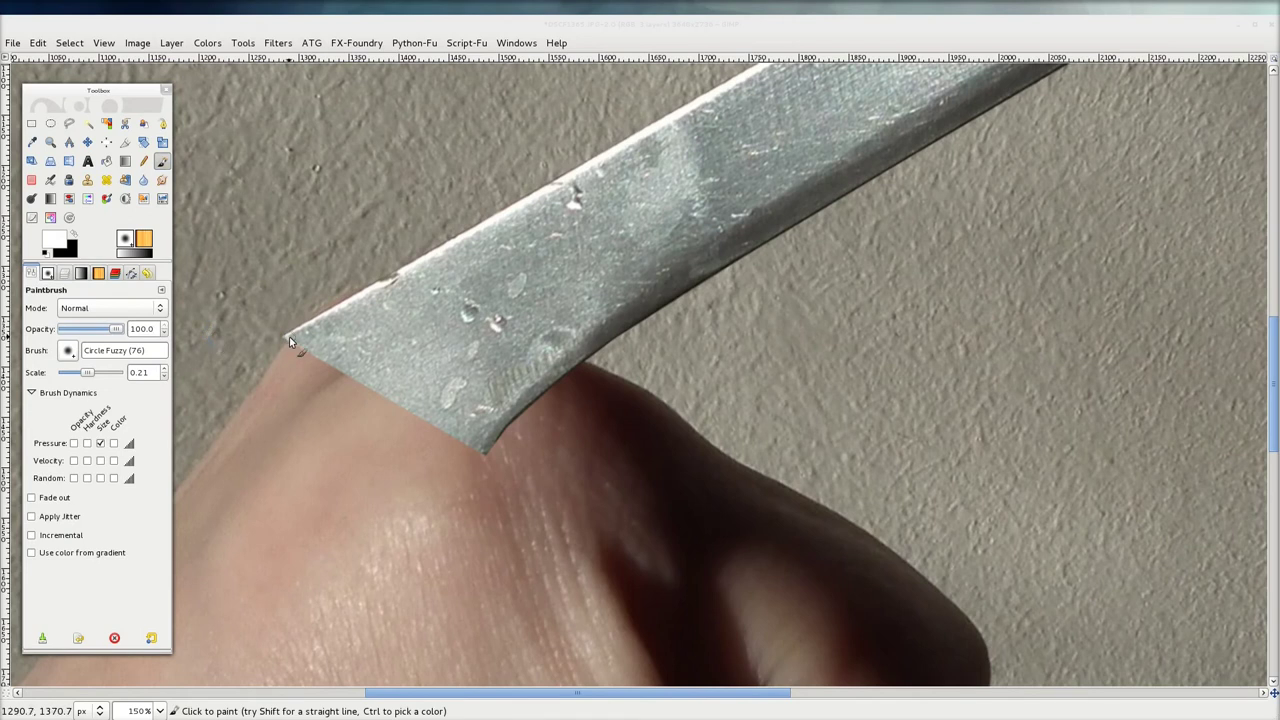
pyautogui.click(89, 374)
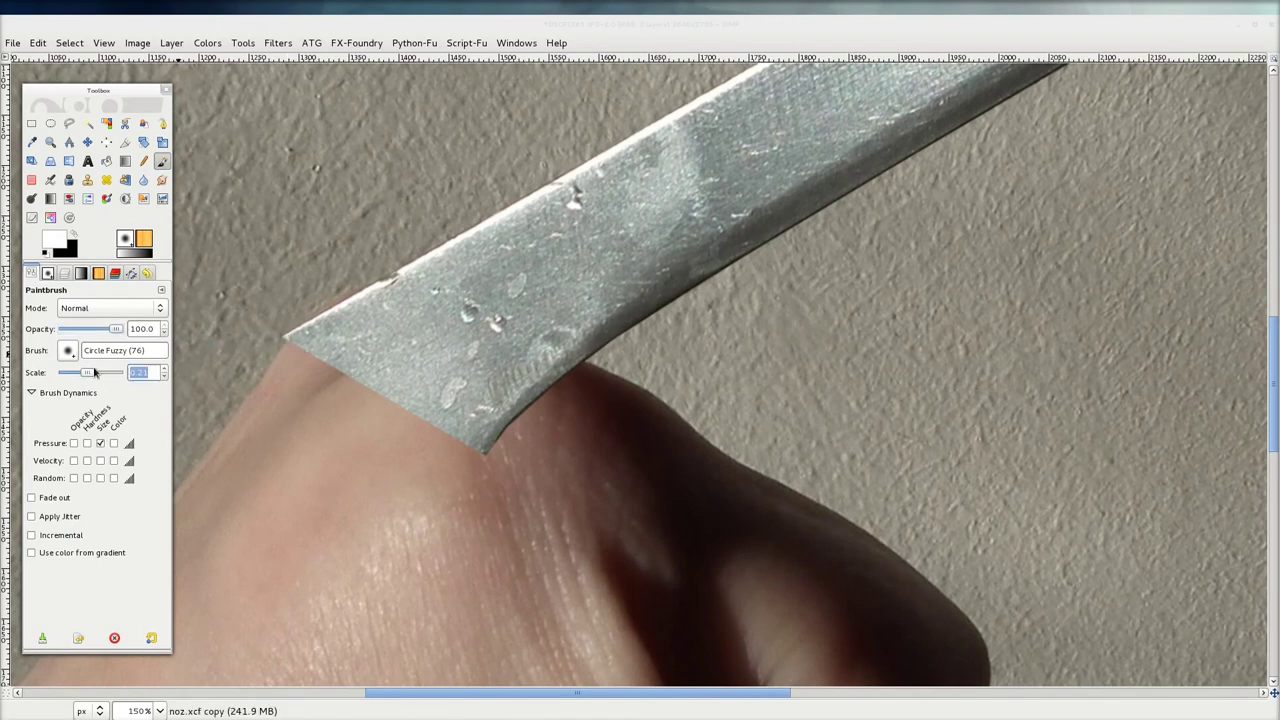
pyautogui.write('1')
pyautogui.press('Return')
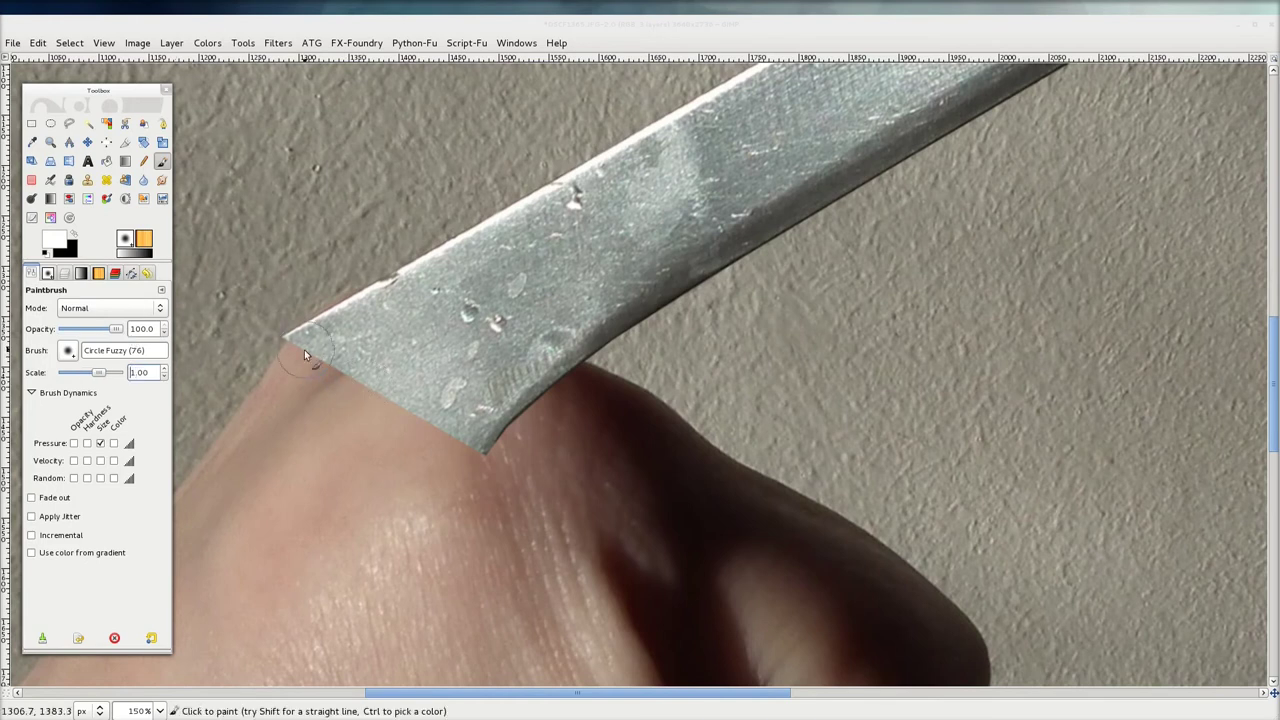
pyautogui.moveTo(310, 355); pyautogui.dragTo(390, 396)
pyautogui.hotkey('ctrl', 'z')
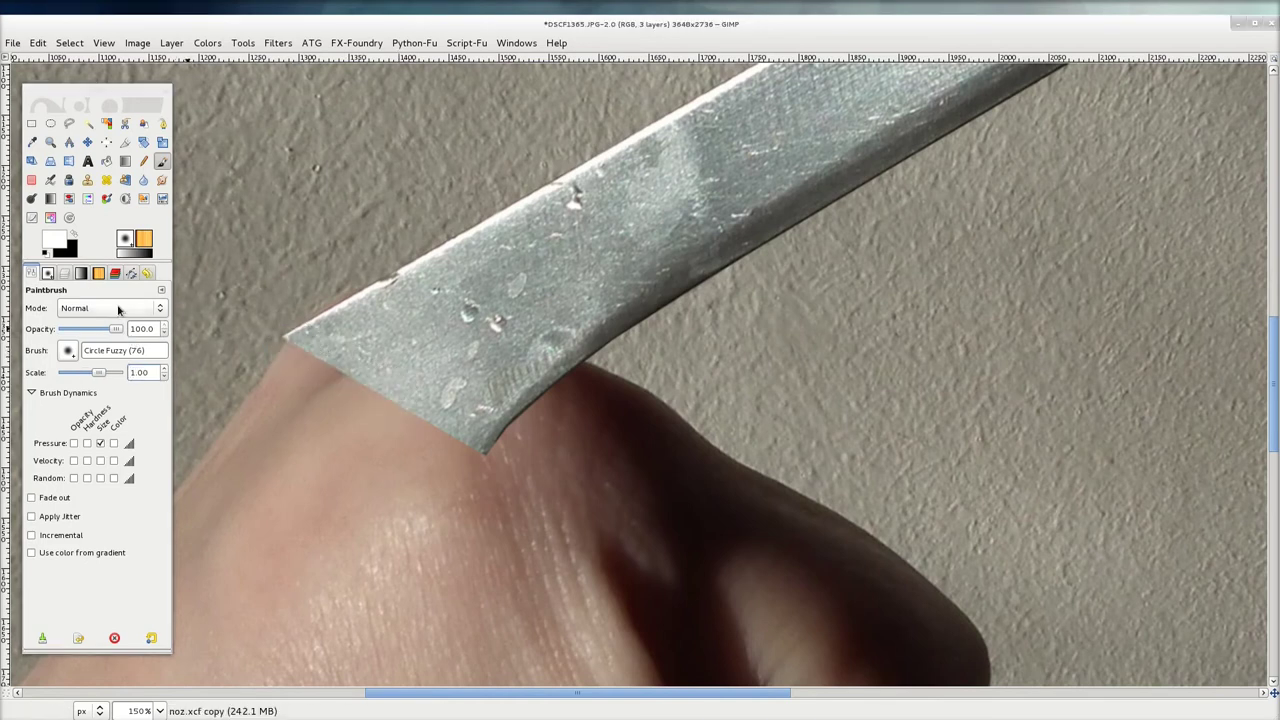
pyautogui.click(68, 272)
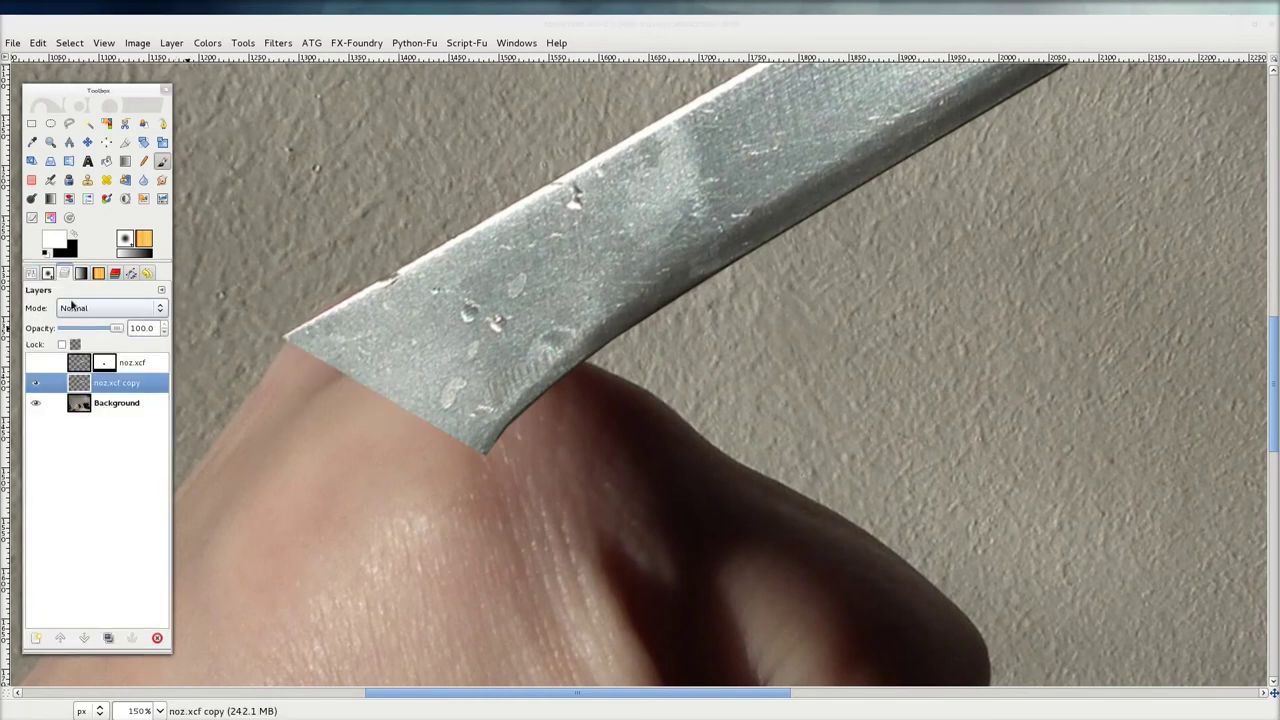
# Step: Give noz.xcf copy a White (full opacity) layer mask and set black as the paint colour
pyautogui.rightClick(129, 389)
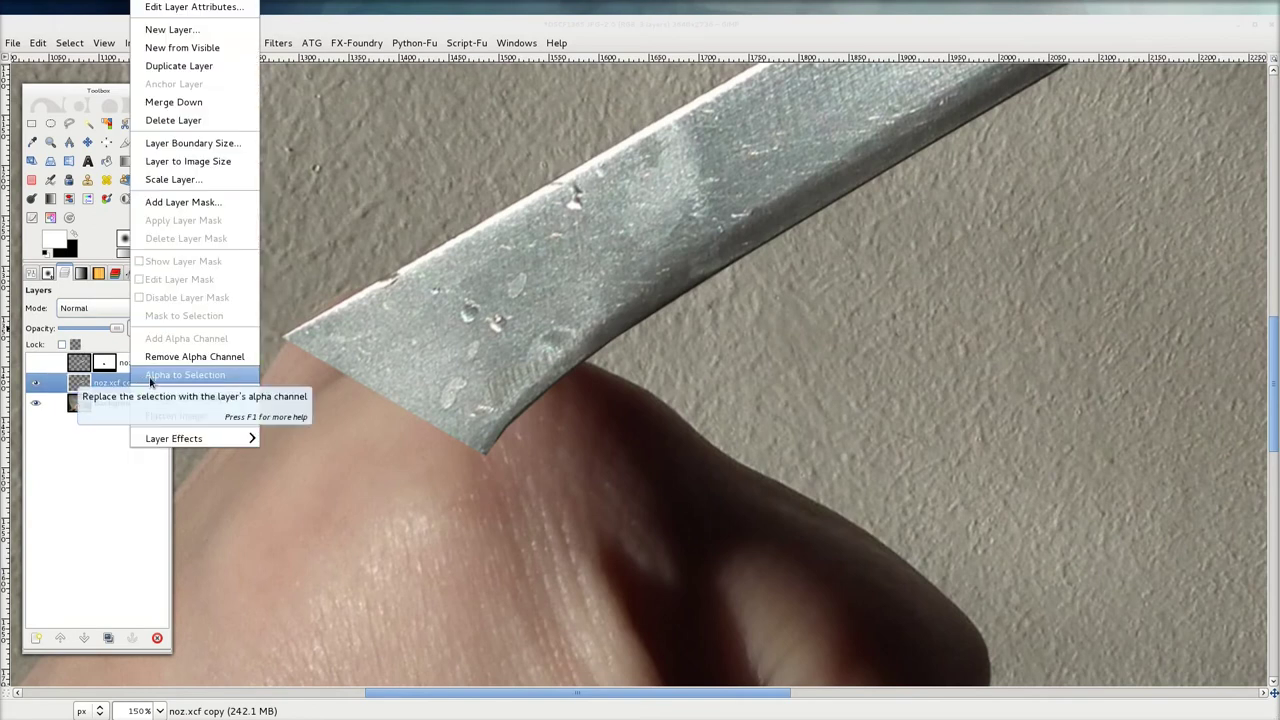
pyautogui.click(209, 204)
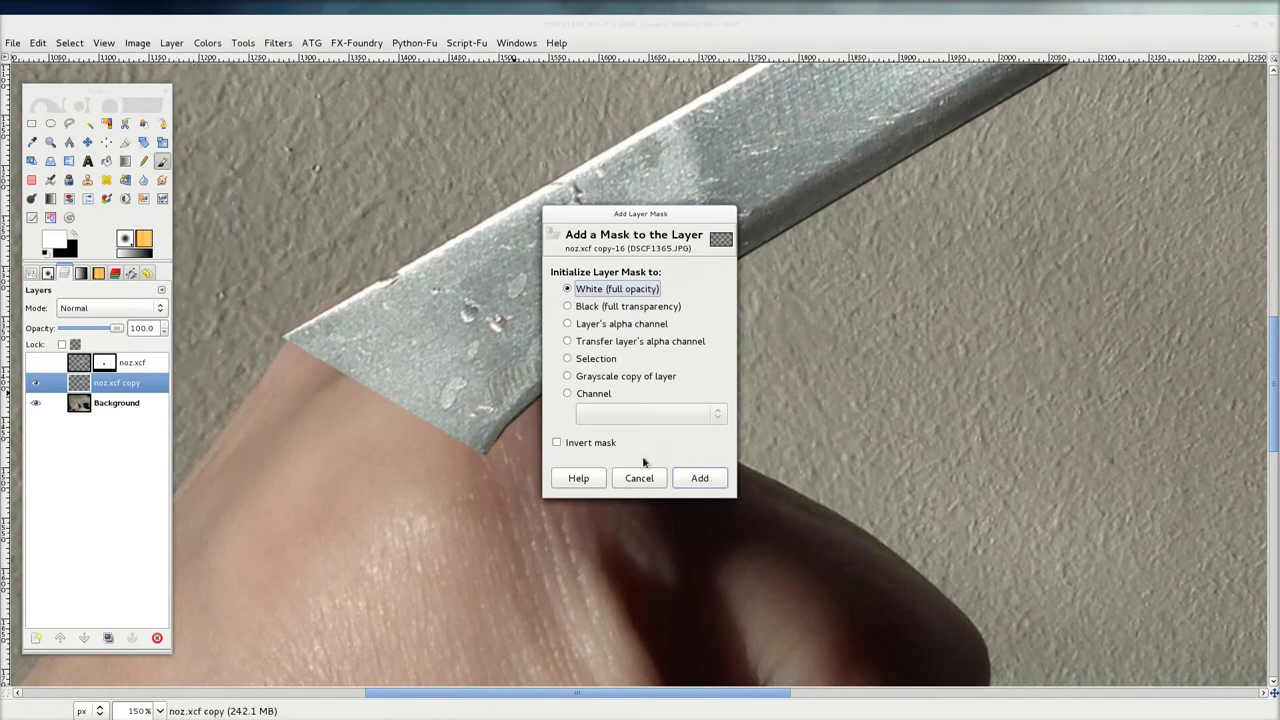
pyautogui.click(710, 478)
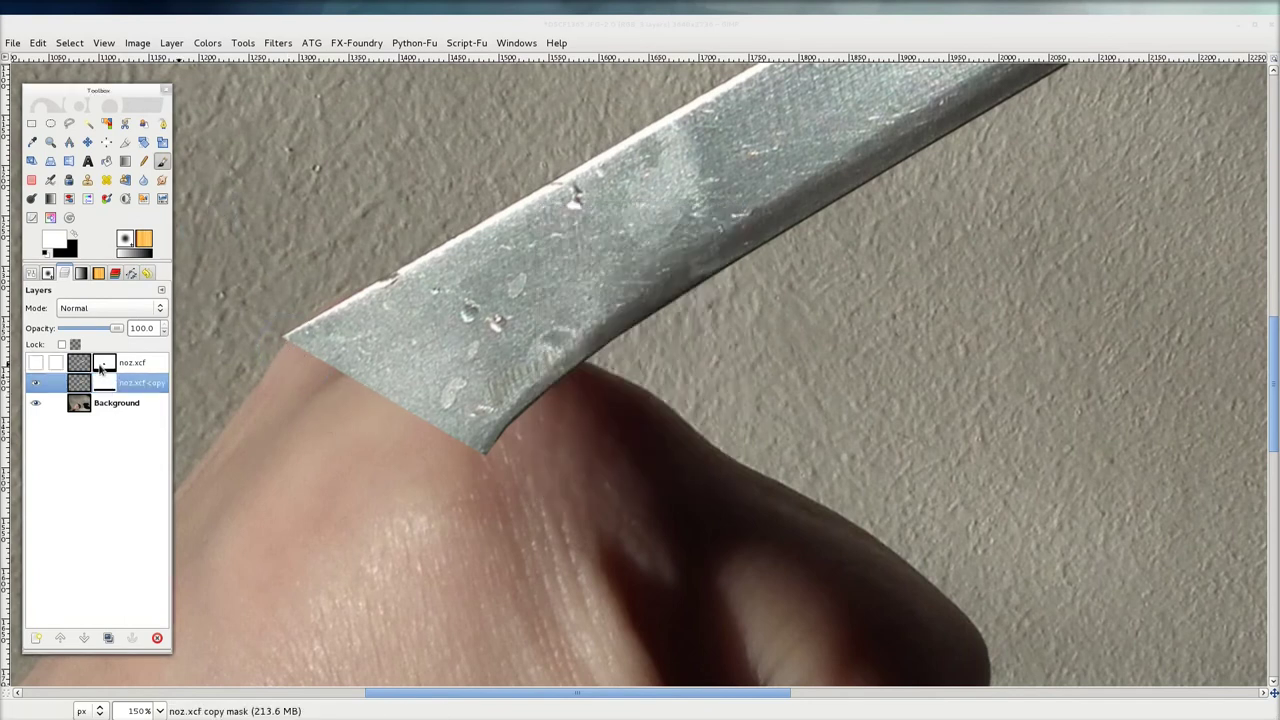
pyautogui.click(73, 233)
# Step: Paint black on the copy's mask over the finger, then white to restore the blade near its tip
pyautogui.moveTo(272, 341)
pyautogui.mouseDown()
pyautogui.moveTo(450, 425)
pyautogui.moveTo(288, 343)
pyautogui.moveTo(477, 430)
pyautogui.moveTo(383, 349)
pyautogui.moveTo(518, 416)
pyautogui.moveTo(386, 331)
pyautogui.moveTo(393, 289)
pyautogui.moveTo(334, 279)
pyautogui.mouseUp()
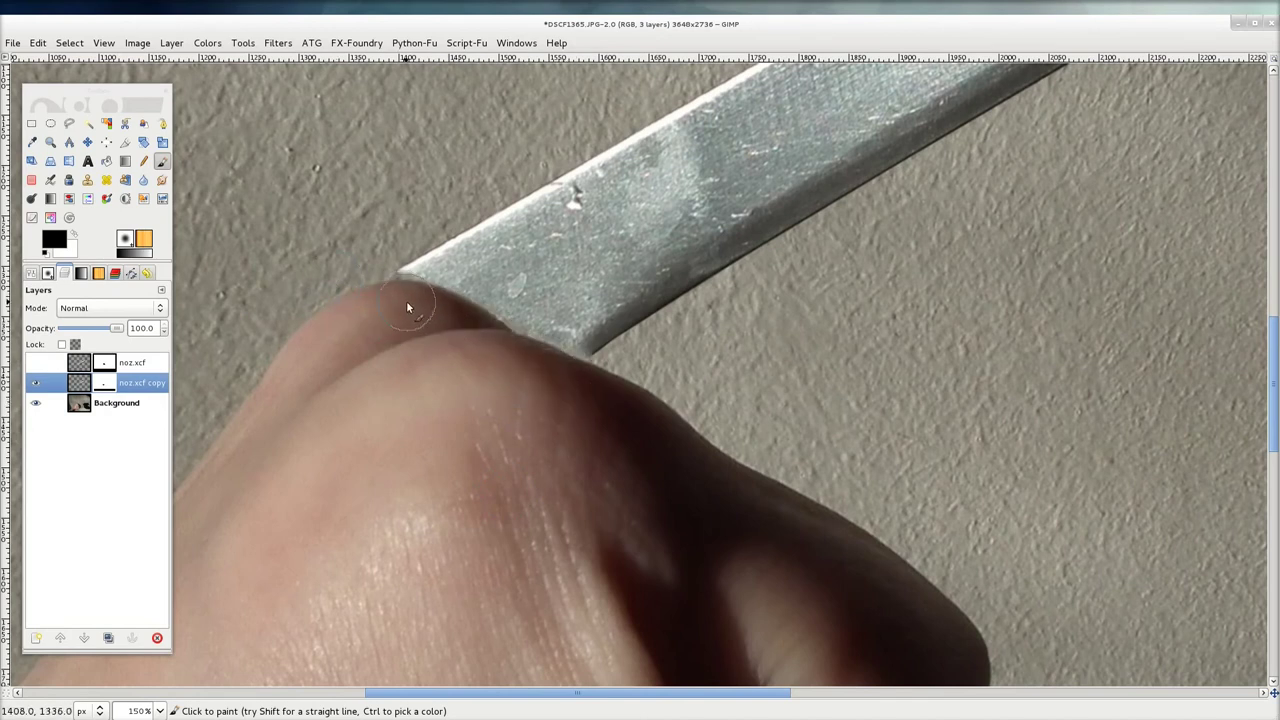
pyautogui.press('x')
pyautogui.moveTo(405, 284)
pyautogui.mouseDown()
pyautogui.moveTo(378, 292)
pyautogui.moveTo(453, 302)
pyautogui.mouseUp()
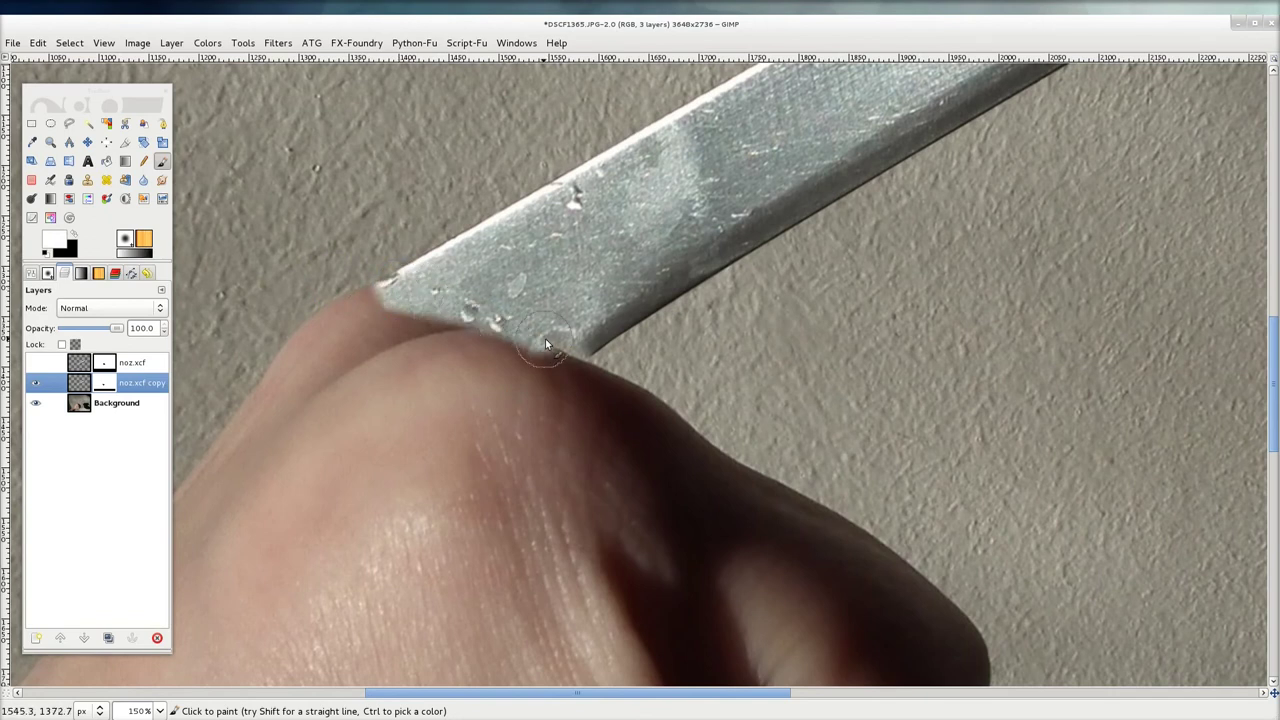
pyautogui.scroll(1, 513, 342)
pyautogui.scroll(-1, 513, 342)
pyautogui.scroll(1, 548, 372)
pyautogui.scroll(2, 548, 372)
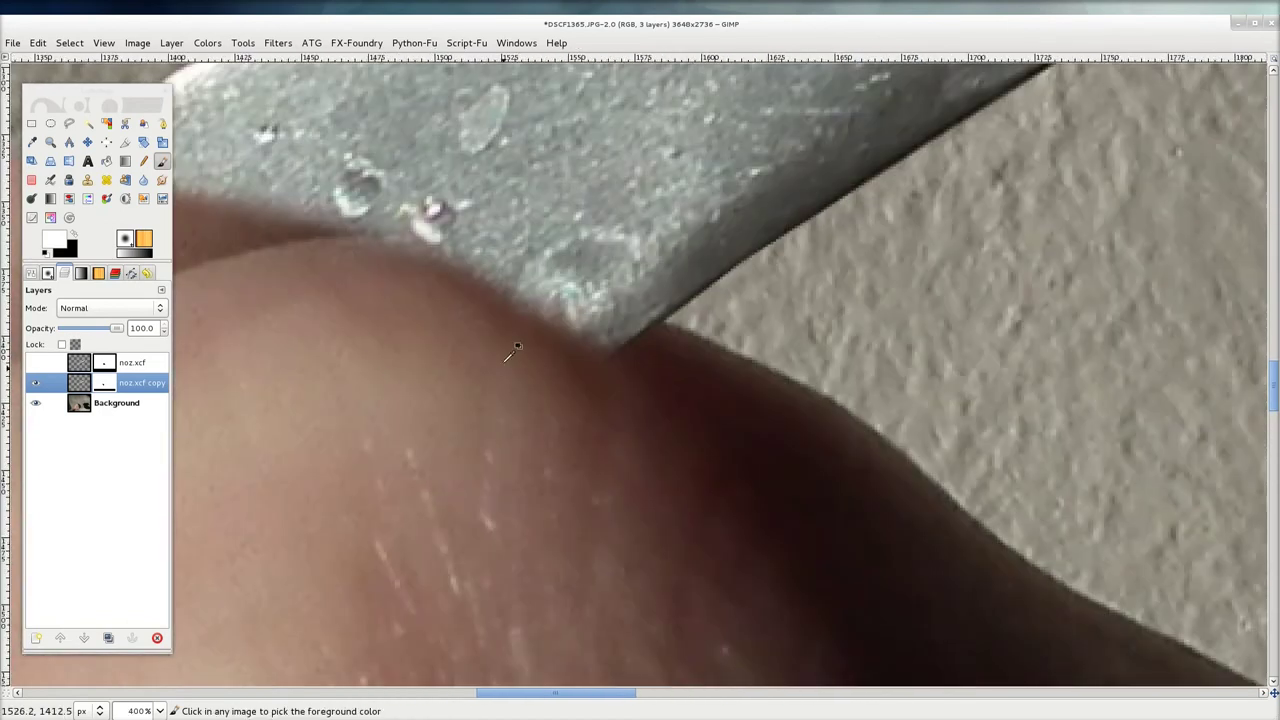
pyautogui.moveTo(400, 306)
pyautogui.mouseDown()
pyautogui.moveTo(613, 378)
pyautogui.moveTo(458, 318)
pyautogui.moveTo(400, 330)
pyautogui.mouseUp()
# Step: Mask the blade along the finger's upper edge in black, then restore parts of it in white
pyautogui.press('x')
pyautogui.moveTo(590, 436)
pyautogui.mouseDown()
pyautogui.moveTo(478, 349)
pyautogui.moveTo(624, 359)
pyautogui.moveTo(427, 287)
pyautogui.moveTo(357, 286)
pyautogui.mouseUp()
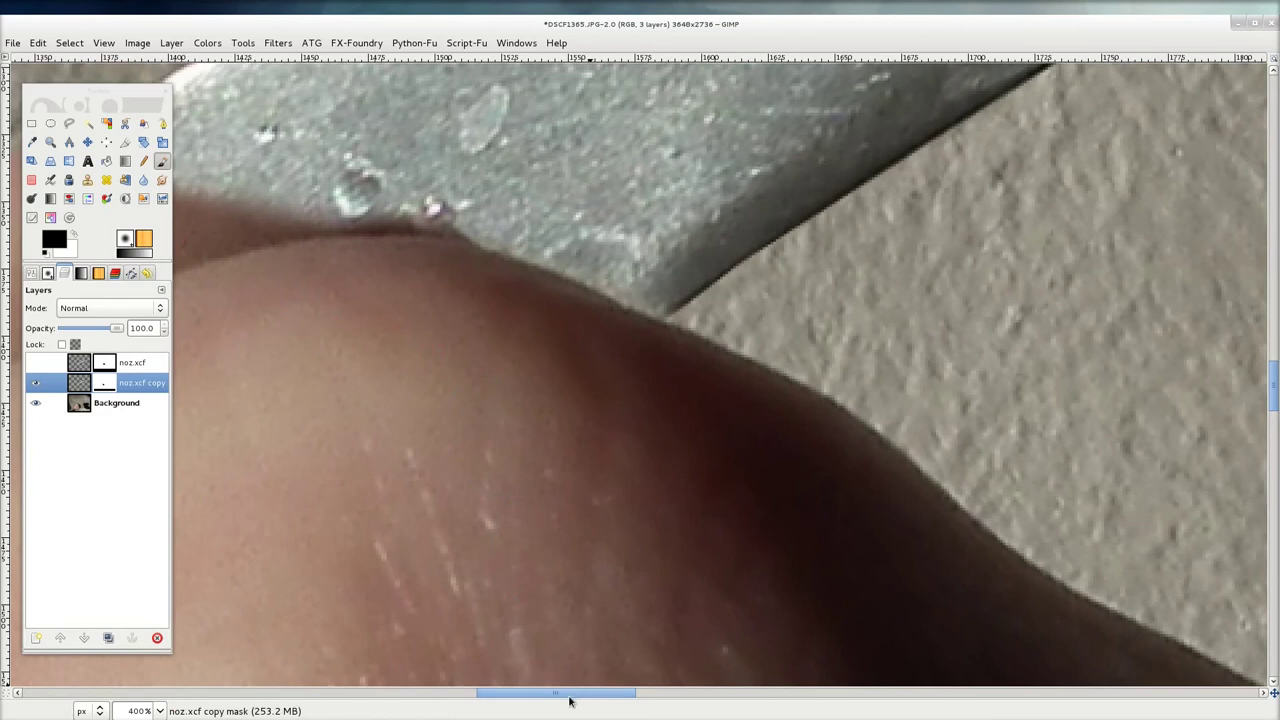
pyautogui.moveTo(570, 693); pyautogui.dragTo(525, 693)
pyautogui.scroll(-2, 580, 317)
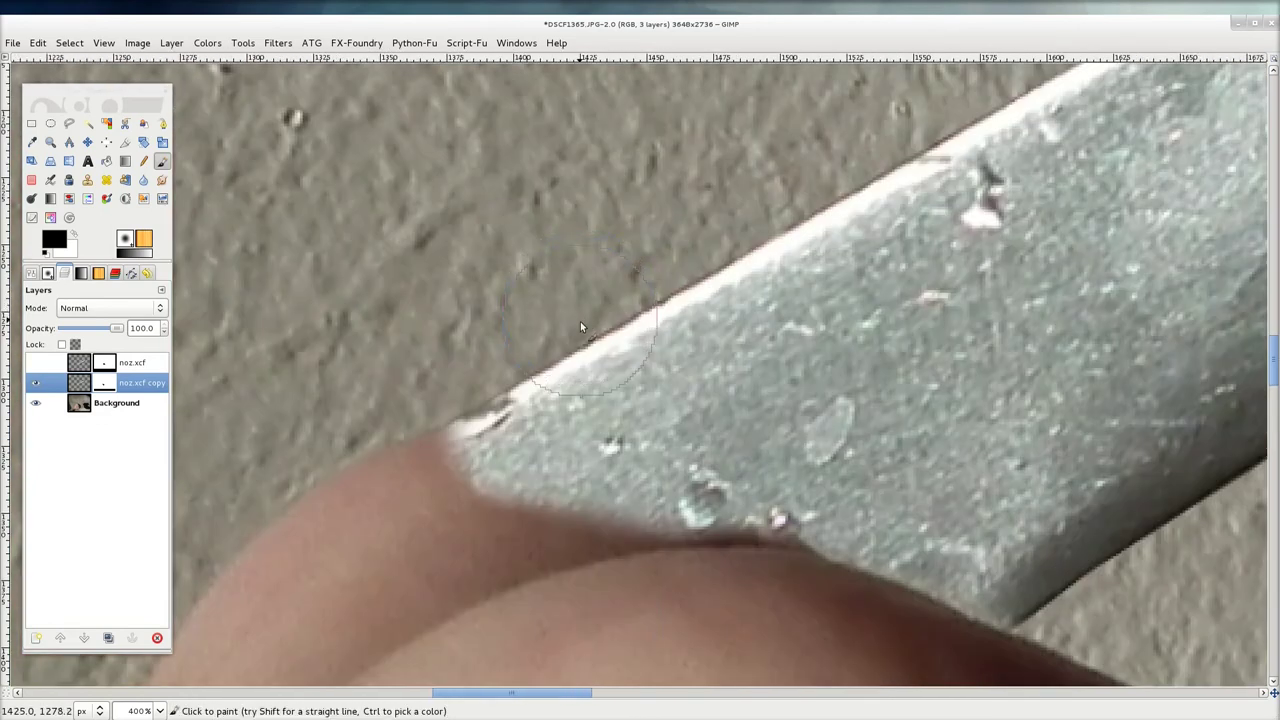
pyautogui.scroll(1, 546, 320)
pyautogui.scroll(2, 506, 309)
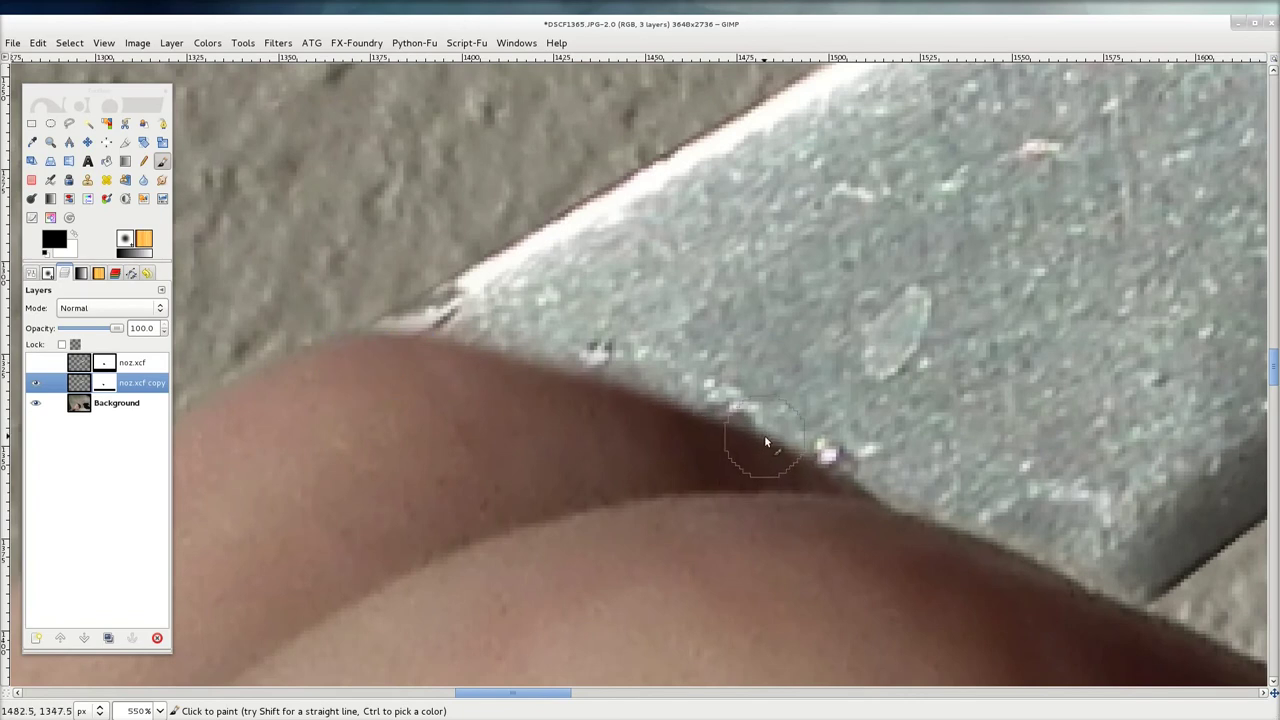
pyautogui.press('x')
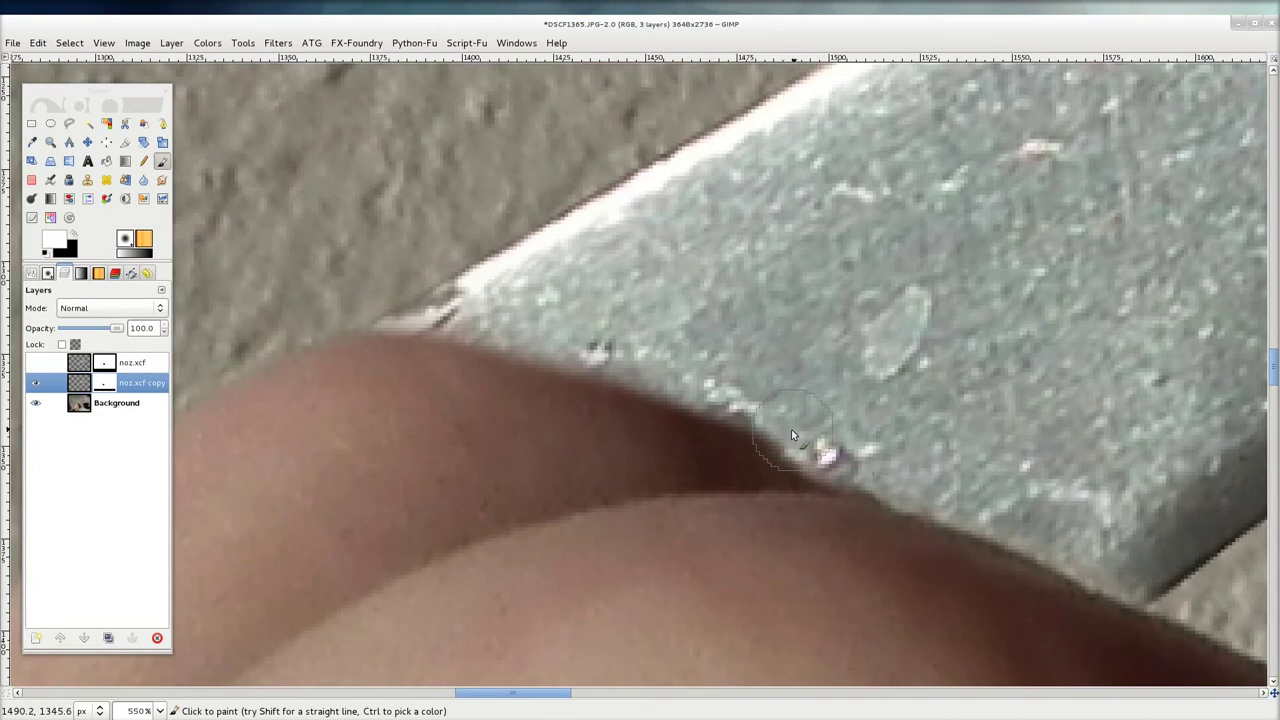
pyautogui.moveTo(576, 358)
pyautogui.mouseDown()
pyautogui.moveTo(443, 323)
pyautogui.moveTo(382, 333)
pyautogui.moveTo(403, 337)
pyautogui.mouseUp()
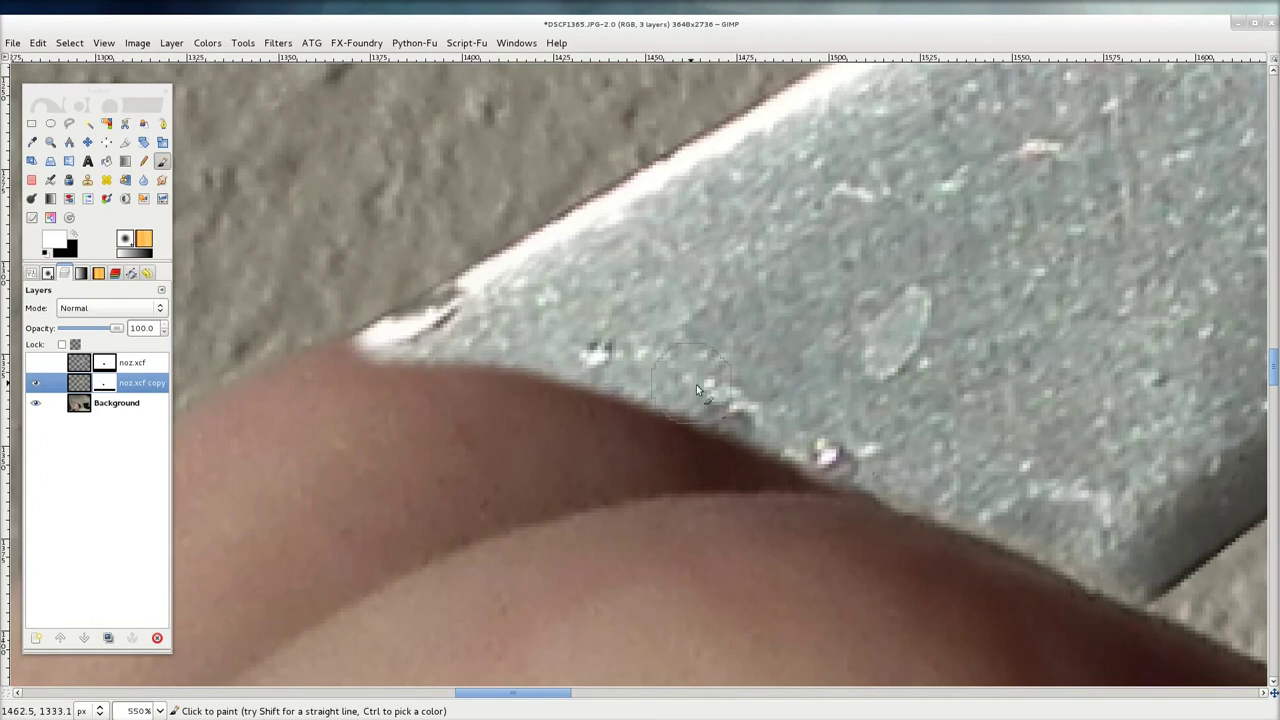
pyautogui.moveTo(760, 412)
pyautogui.mouseDown()
pyautogui.moveTo(814, 434)
pyautogui.moveTo(832, 470)
pyautogui.moveTo(845, 461)
pyautogui.mouseUp()
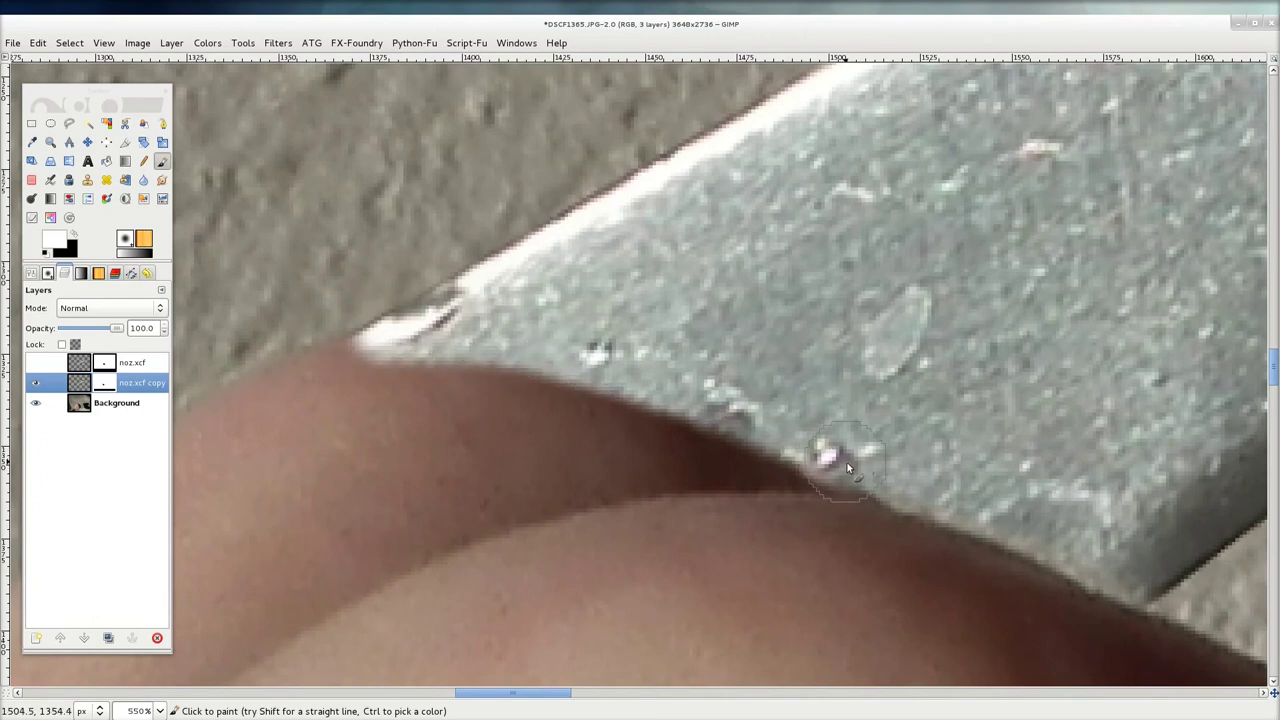
pyautogui.keyDown('ctrl'); pyautogui.scroll(-2, 594, 455); pyautogui.keyUp('ctrl')
pyautogui.keyDown('ctrl'); pyautogui.scroll(-3, 594, 455); pyautogui.keyUp('ctrl')
pyautogui.keyDown('ctrl'); pyautogui.scroll(-2, 255, 400); pyautogui.keyUp('ctrl')
# Step: Make the noz.xcf blade layer visible and zoom around to check both knife claws
pyautogui.click(35, 362)
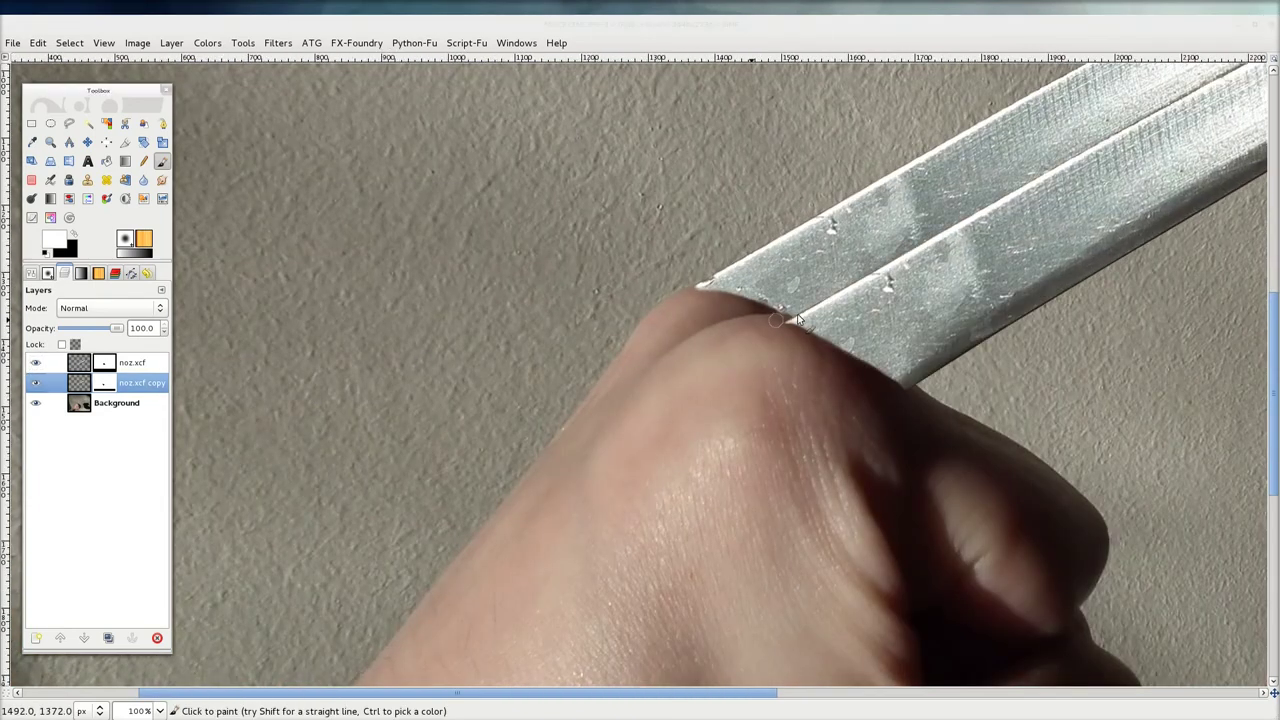
pyautogui.keyDown('ctrl'); pyautogui.scroll(-1, 1054, 337); pyautogui.keyUp('ctrl')
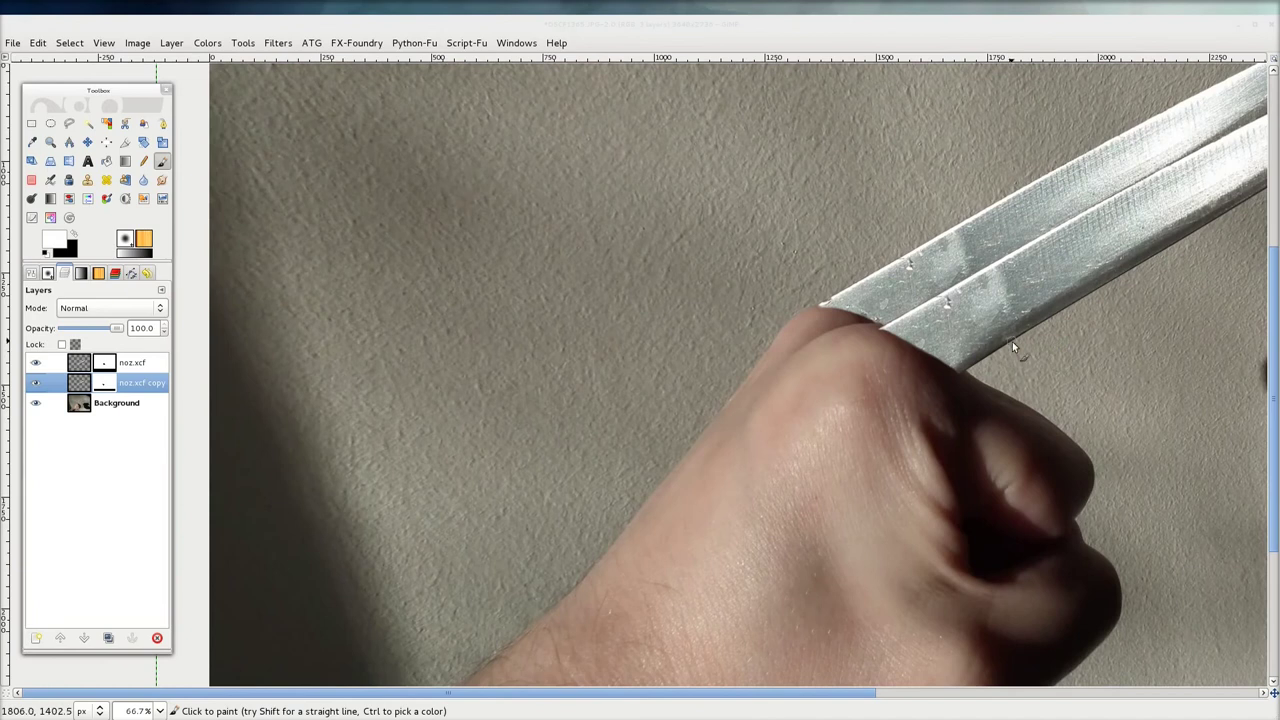
pyautogui.moveTo(1062, 303); pyautogui.dragTo(688, 377)
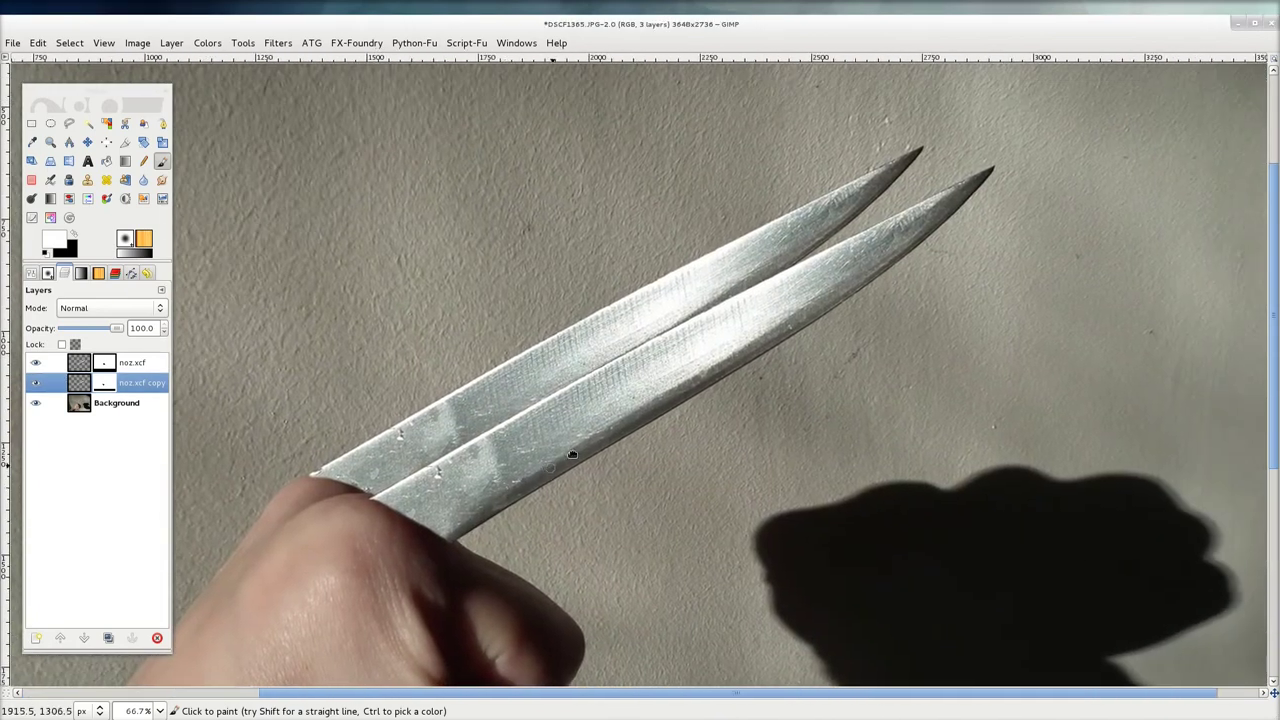
pyautogui.keyDown('ctrl'); pyautogui.scroll(-3, 768, 380); pyautogui.keyUp('ctrl')
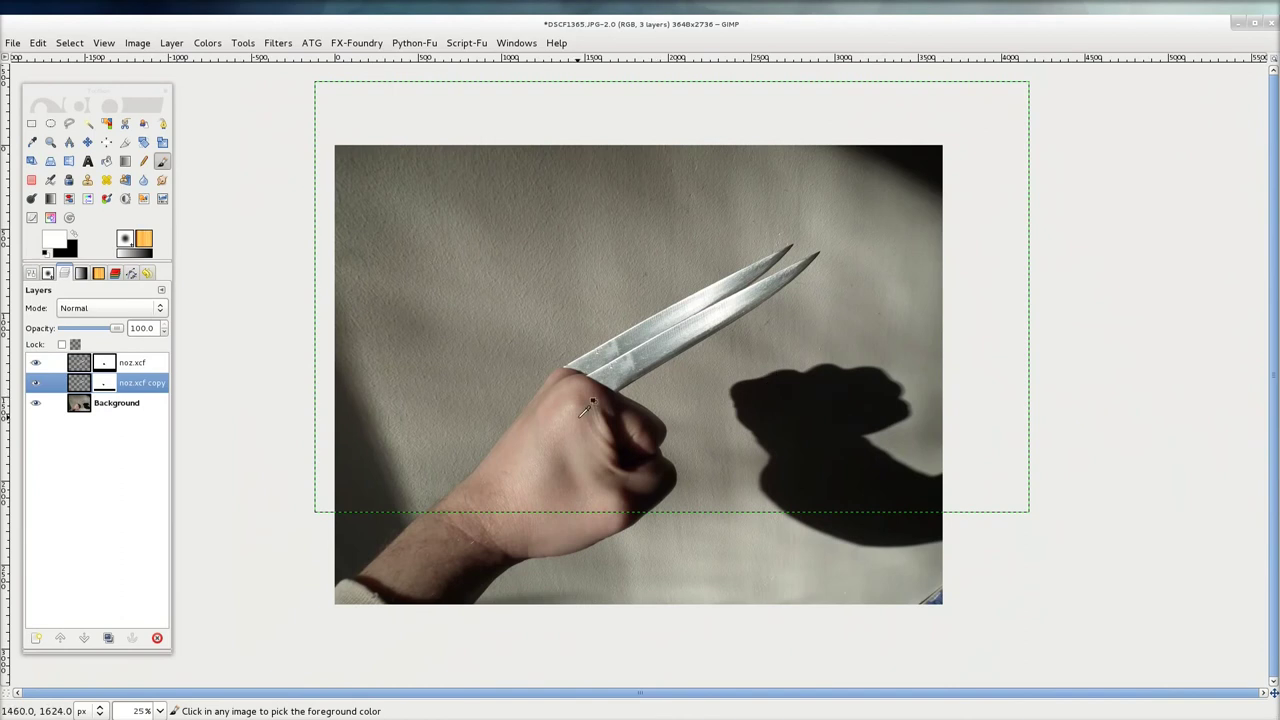
pyautogui.keyDown('ctrl'); pyautogui.scroll(3, 616, 404); pyautogui.keyUp('ctrl')
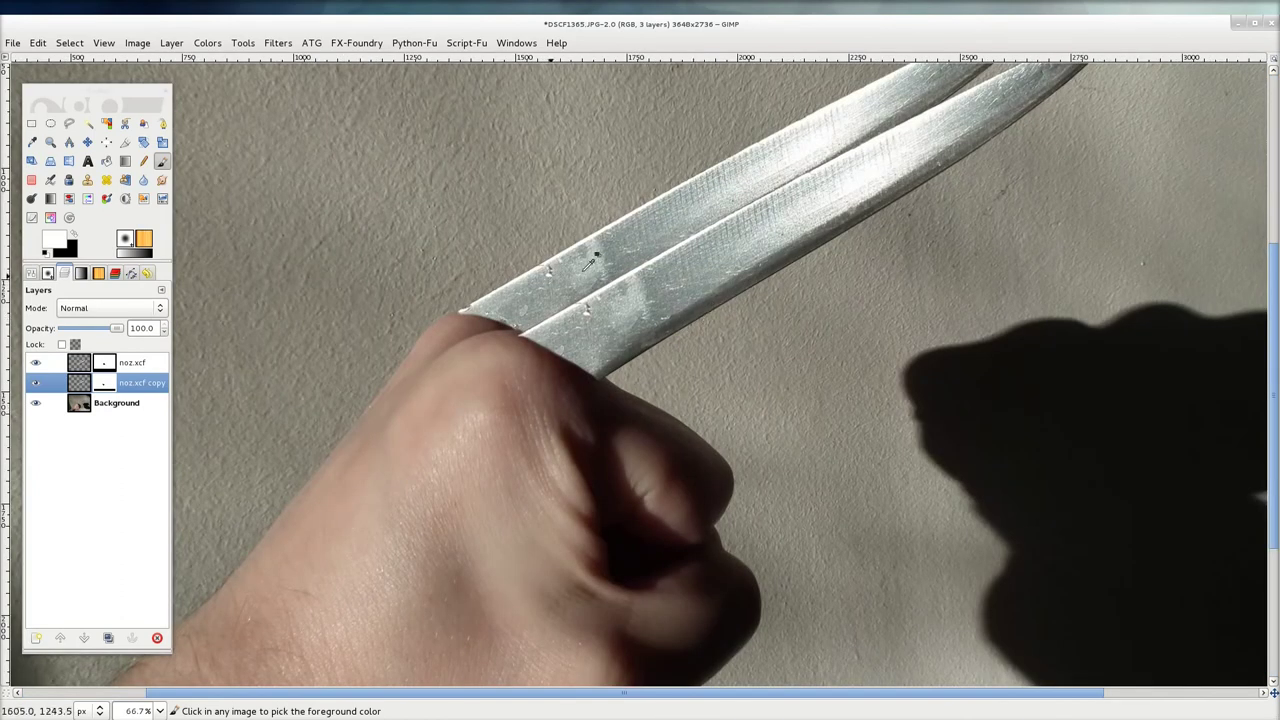
pyautogui.keyDown('ctrl'); pyautogui.scroll(1, 845, 265); pyautogui.keyUp('ctrl')
pyautogui.keyDown('ctrl'); pyautogui.scroll(-2, 845, 263); pyautogui.keyUp('ctrl')
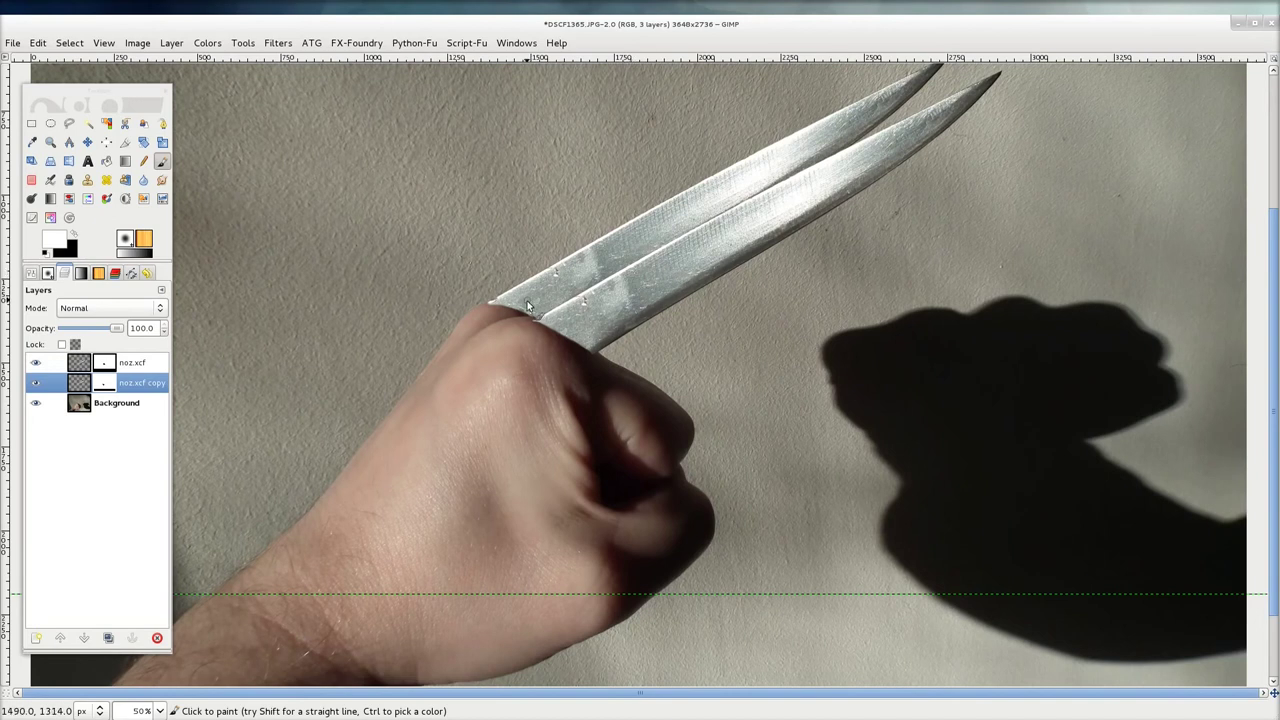
pyautogui.press('ctrl')
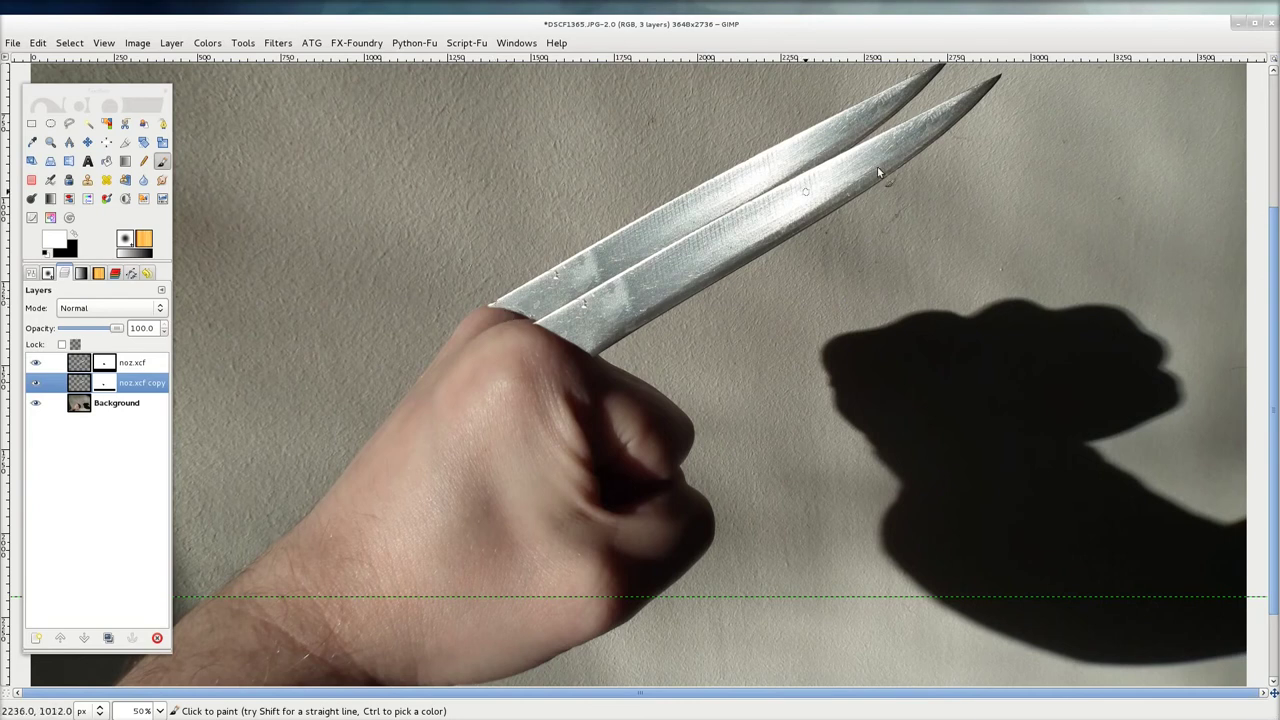
pyautogui.scroll(4, 929, 323)
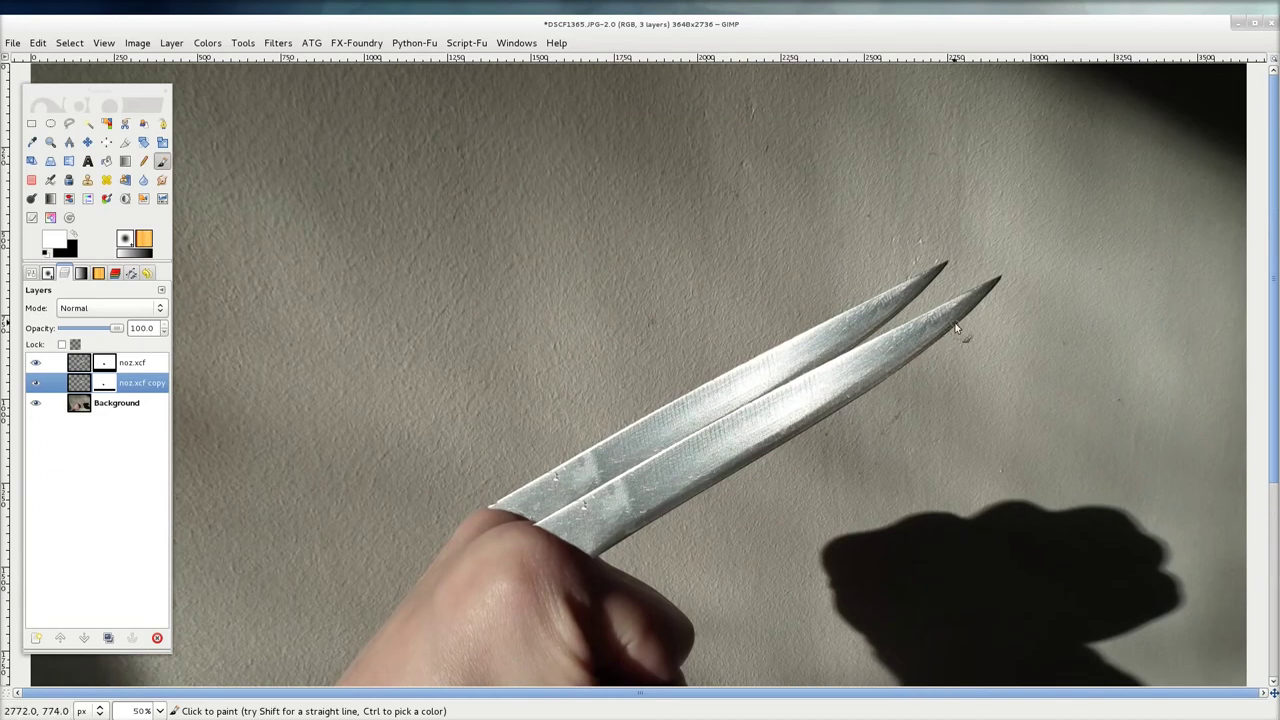
pyautogui.scroll(-5, 947, 379)
pyautogui.scroll(5, 949, 380)
# Step: Open the single-knife photo DSCF1366.JPG in its own image window
pyautogui.click(13, 42)
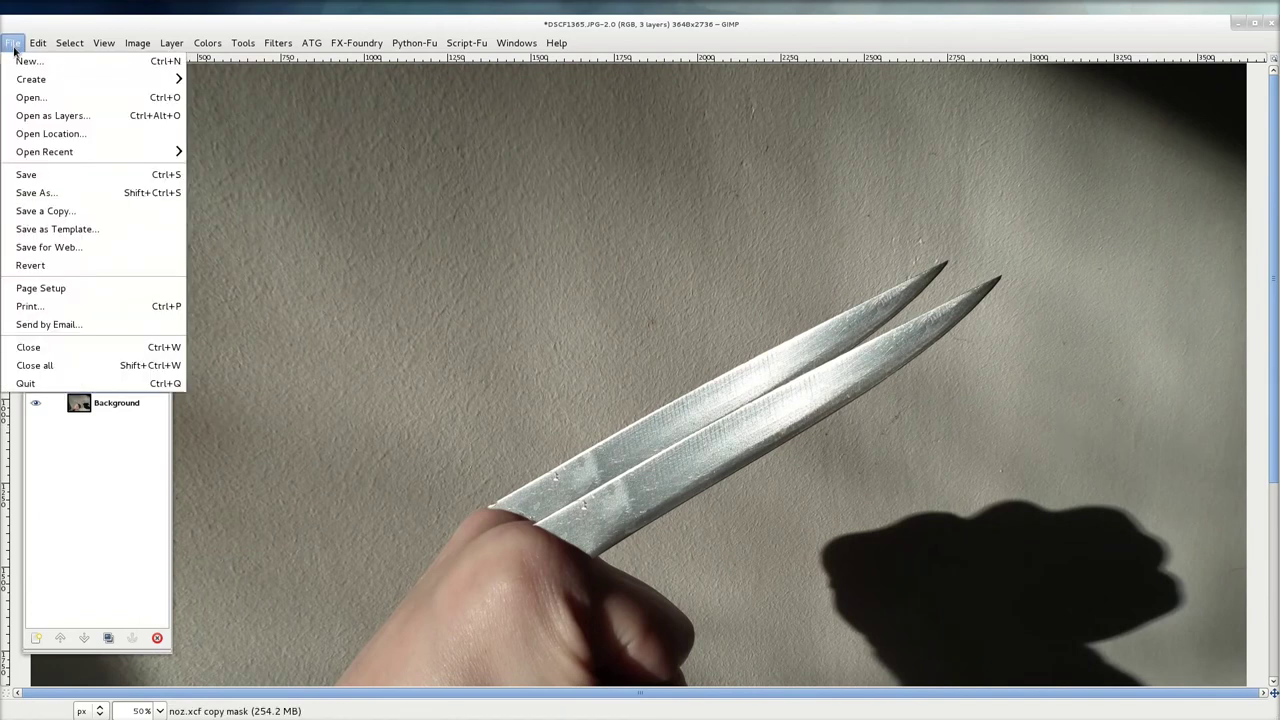
pyautogui.click(30, 97)
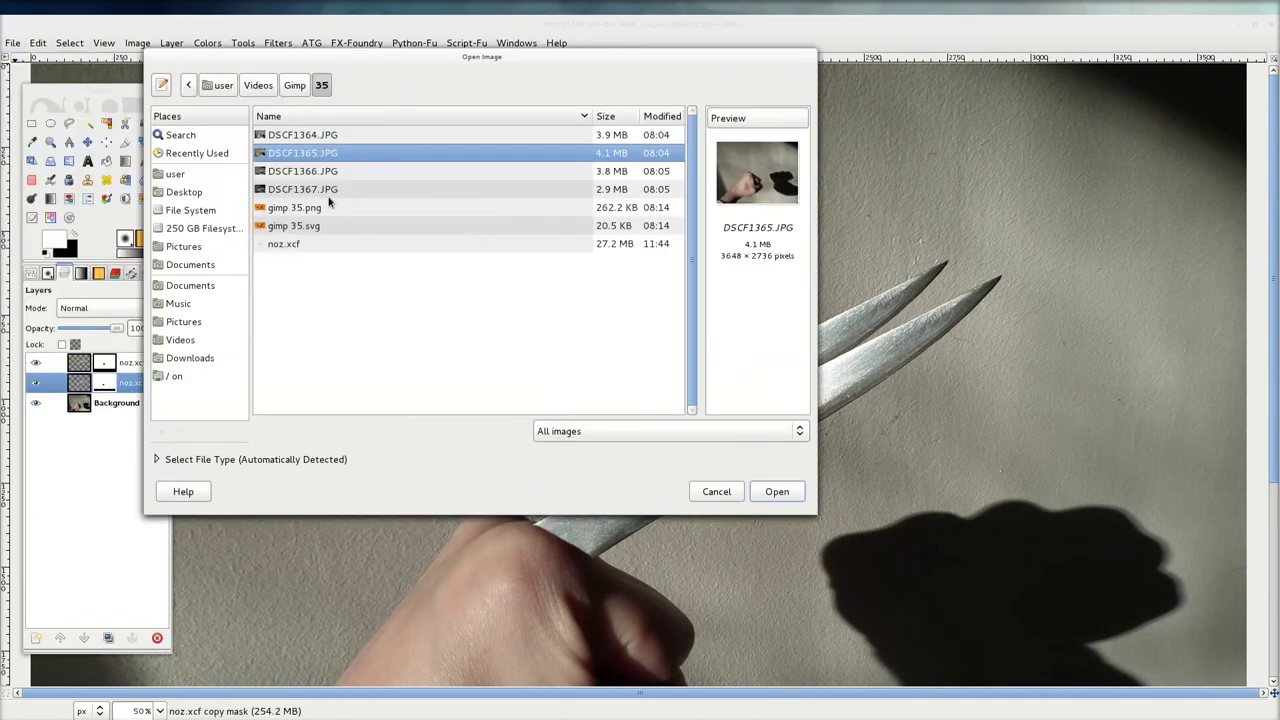
pyautogui.click(334, 173)
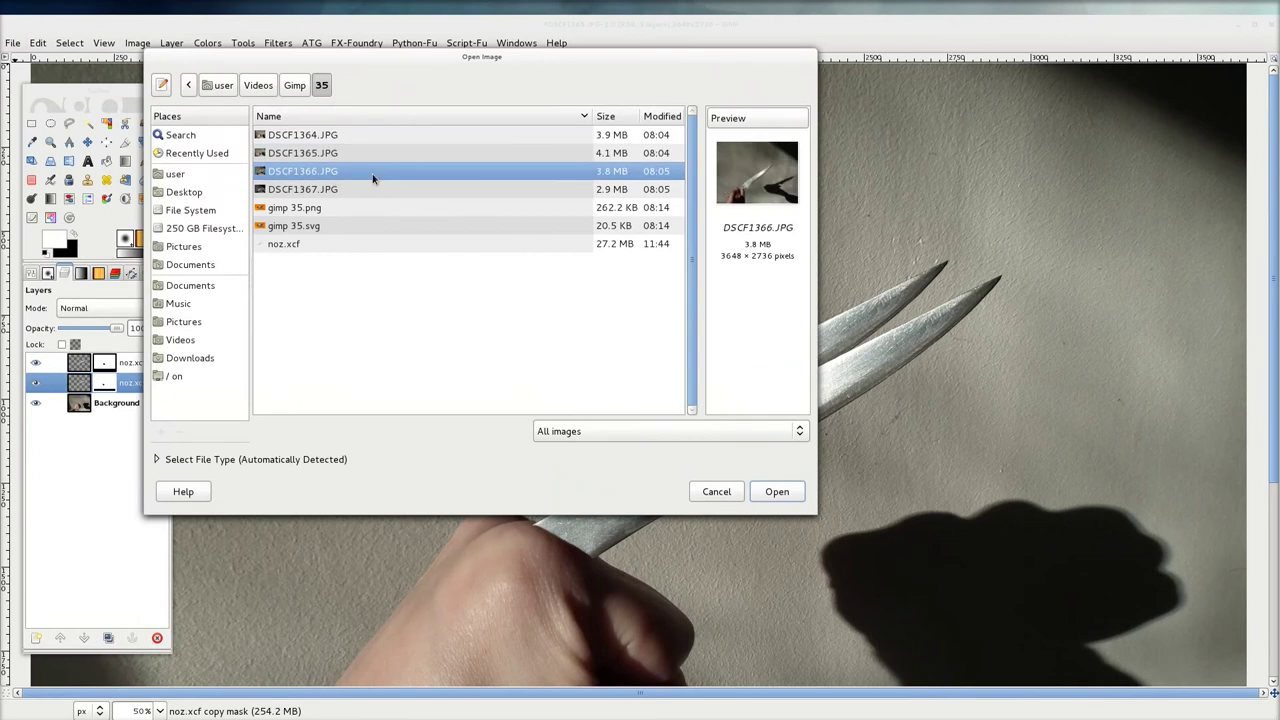
pyautogui.click(779, 496)
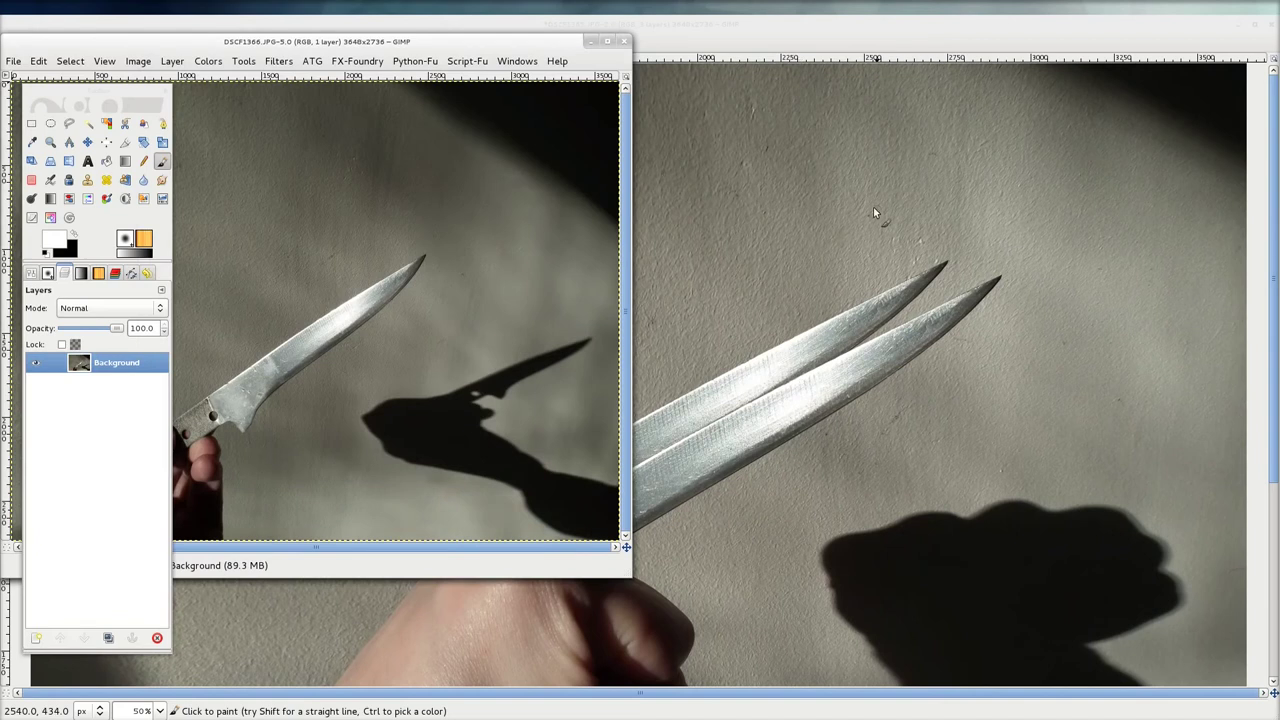
# Step: Reposition, zoom and widen the DSCF1366 window to reveal the blade's wall shadow
pyautogui.moveTo(455, 47); pyautogui.dragTo(517, 113)
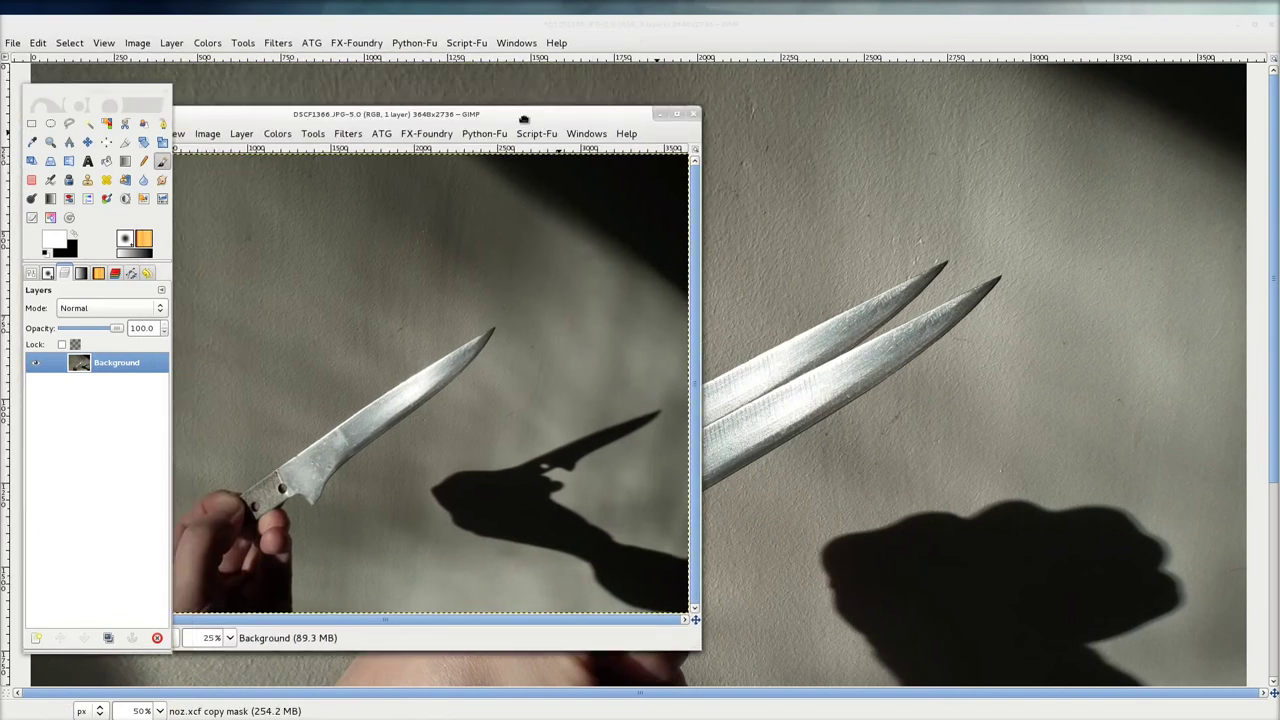
pyautogui.keyDown('ctrl'); pyautogui.scroll(3, 616, 467); pyautogui.keyUp('ctrl')
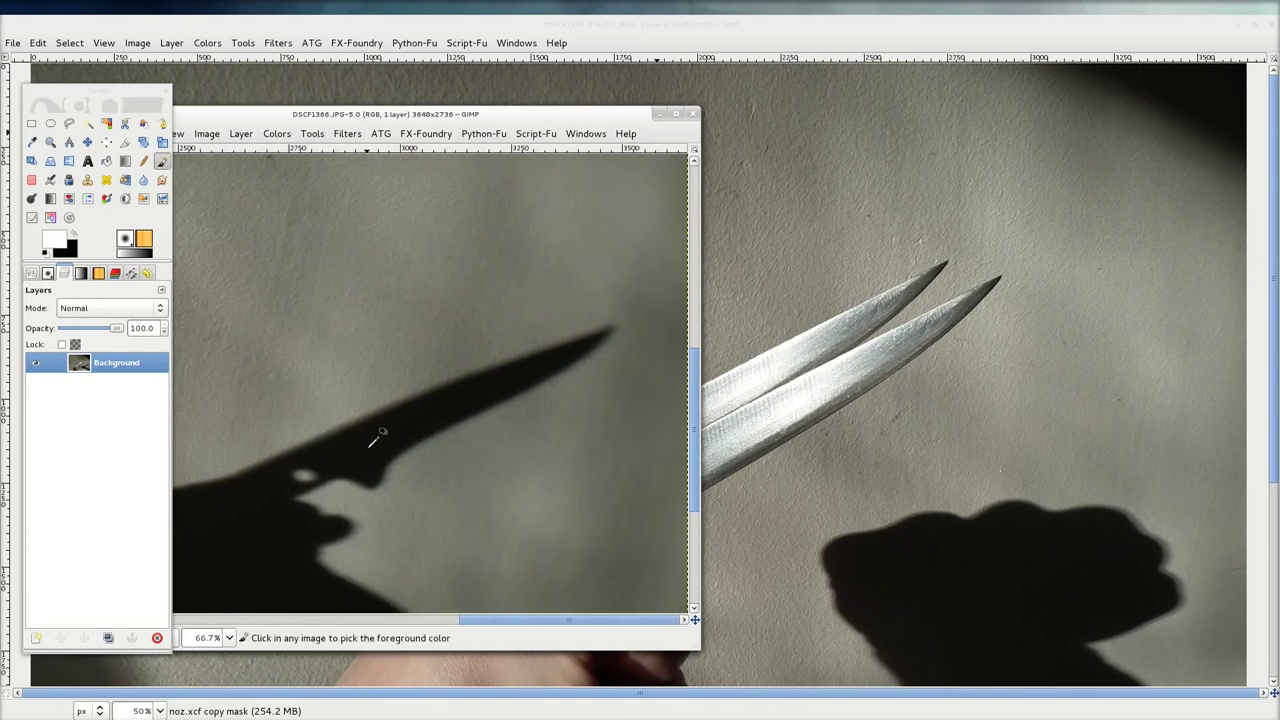
pyautogui.keyDown('ctrl'); pyautogui.scroll(1, 302, 428); pyautogui.keyUp('ctrl')
pyautogui.keyDown('ctrl'); pyautogui.scroll(1, 302, 428); pyautogui.keyUp('ctrl')
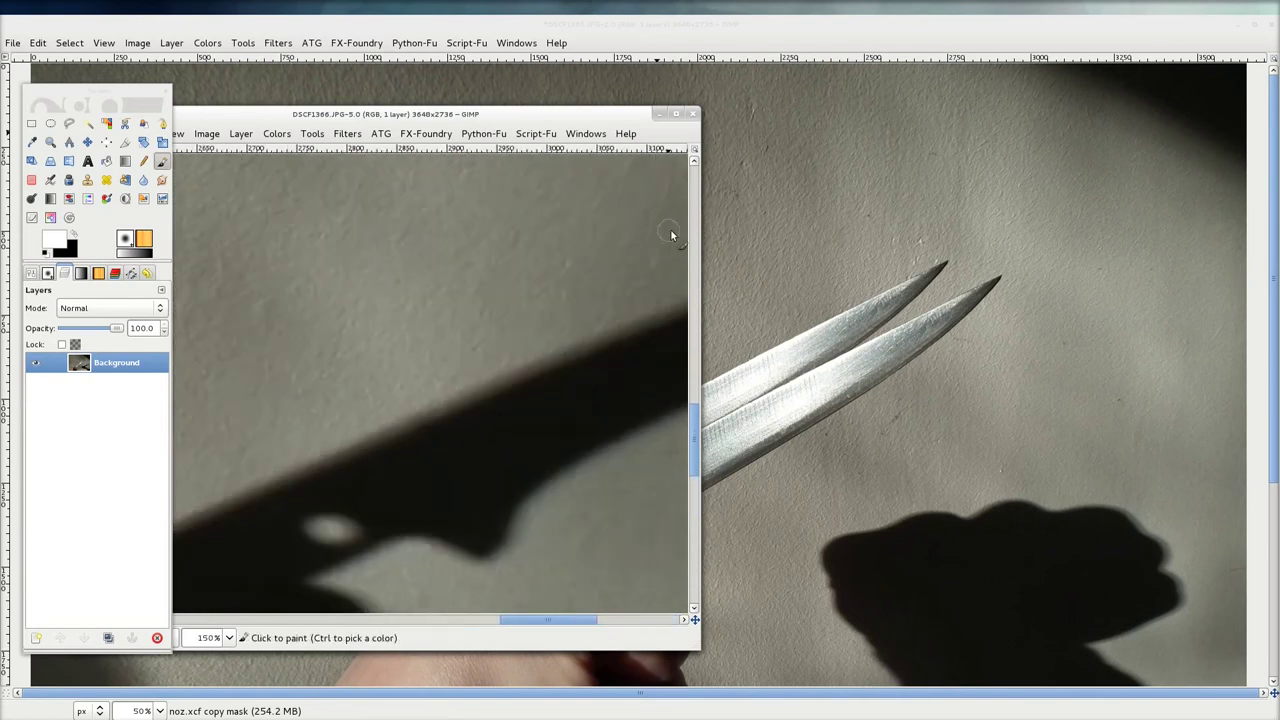
pyautogui.moveTo(701, 645); pyautogui.dragTo(1103, 641)
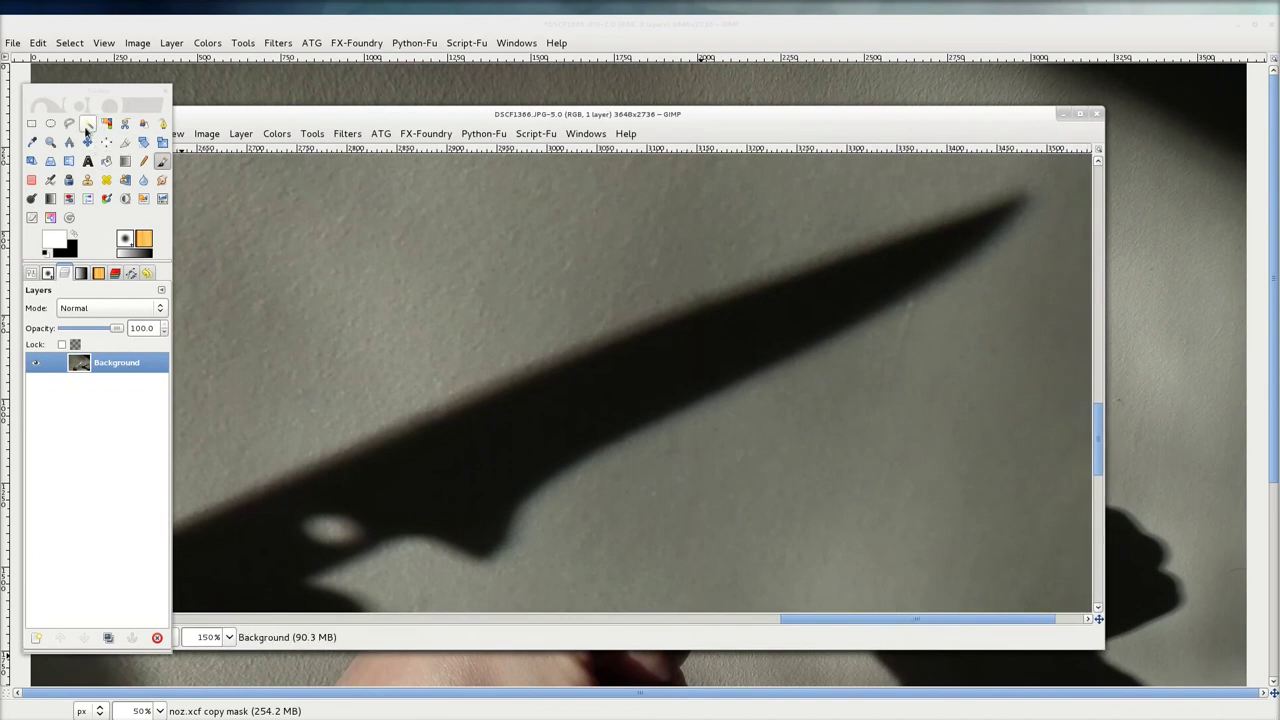
# Step: Outline the knife blade's wall shadow with Free Select, from base to tip and back
pyautogui.click(69, 123)
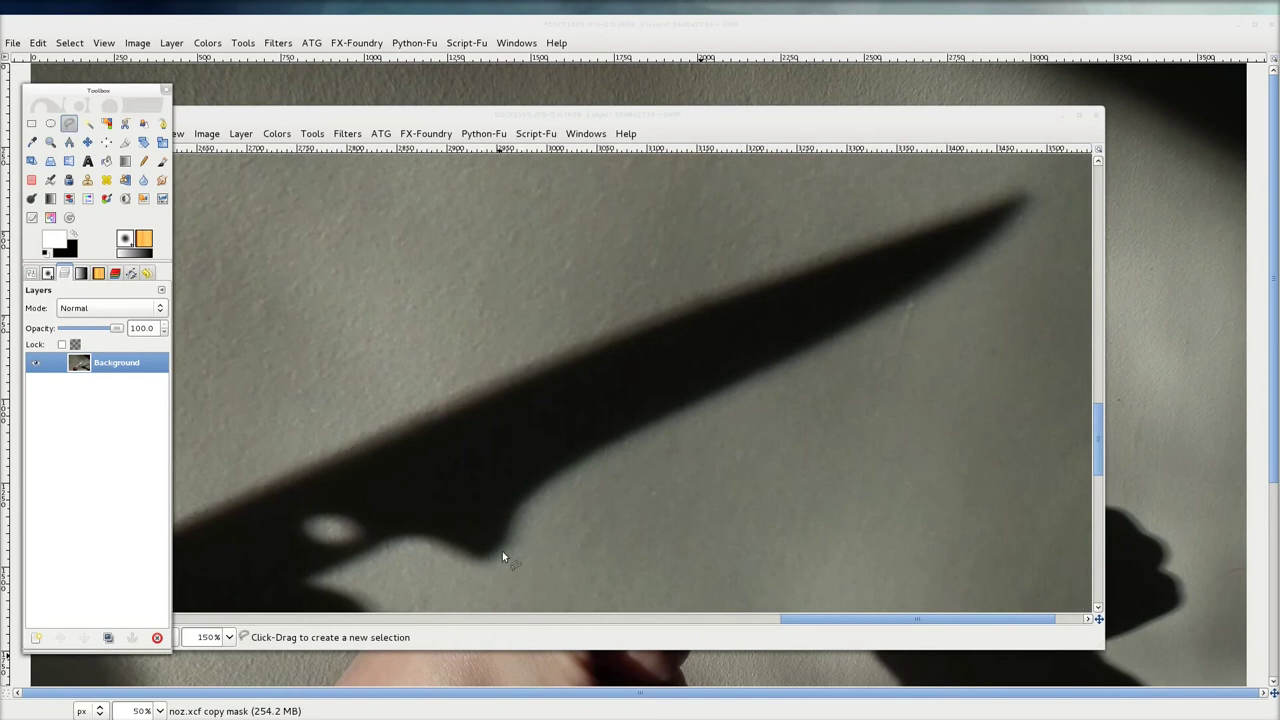
pyautogui.click(530, 508)
pyautogui.click(528, 505)
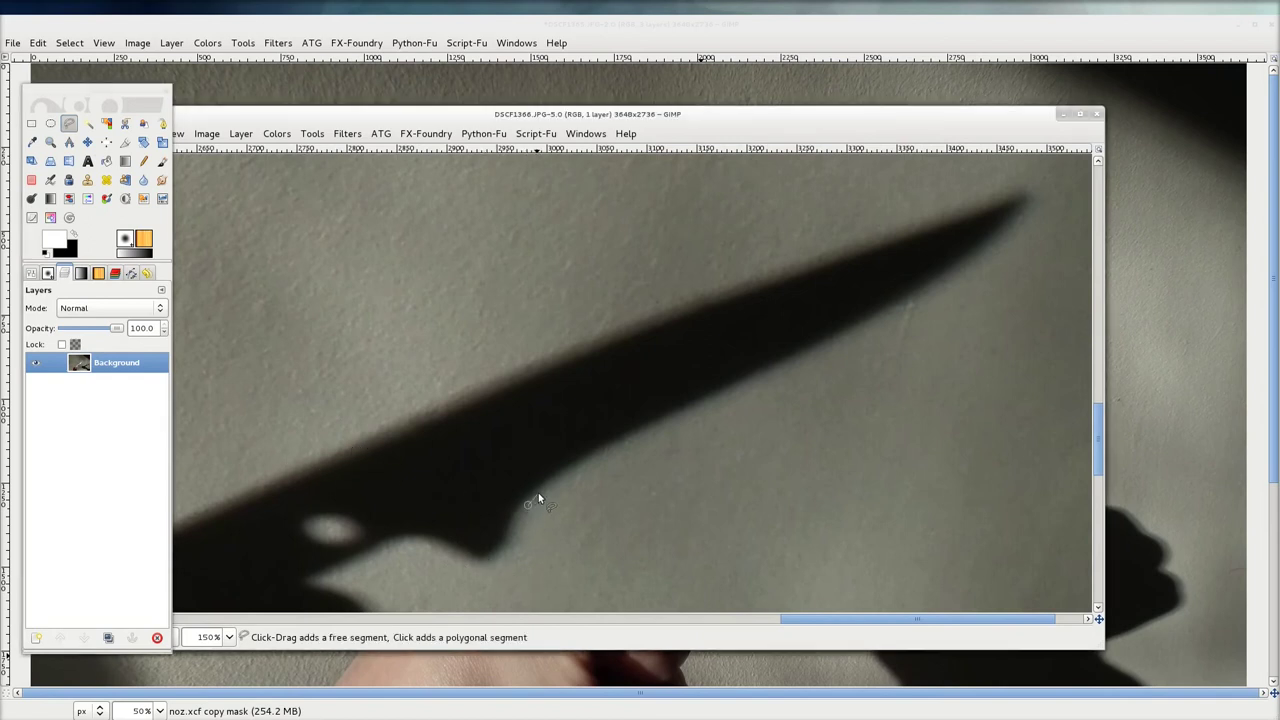
pyautogui.moveTo(553, 486); pyautogui.dragTo(808, 376)
pyautogui.click(812, 356)
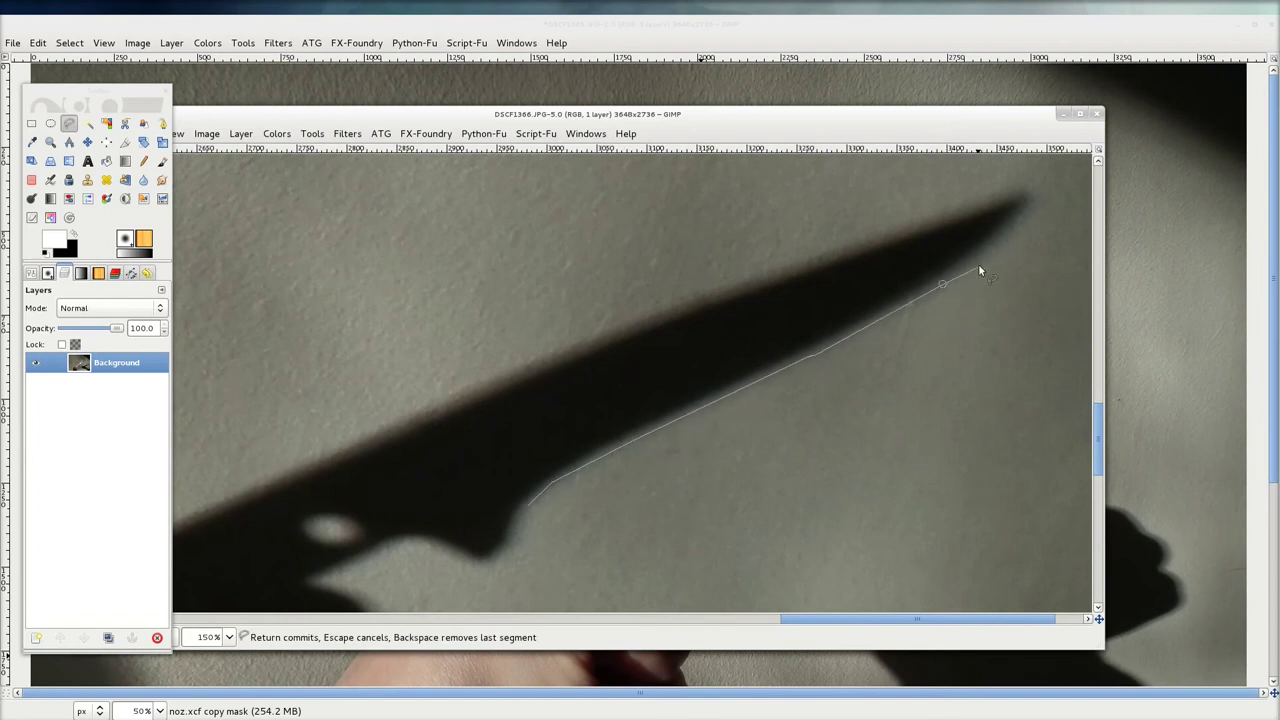
pyautogui.click(1027, 213)
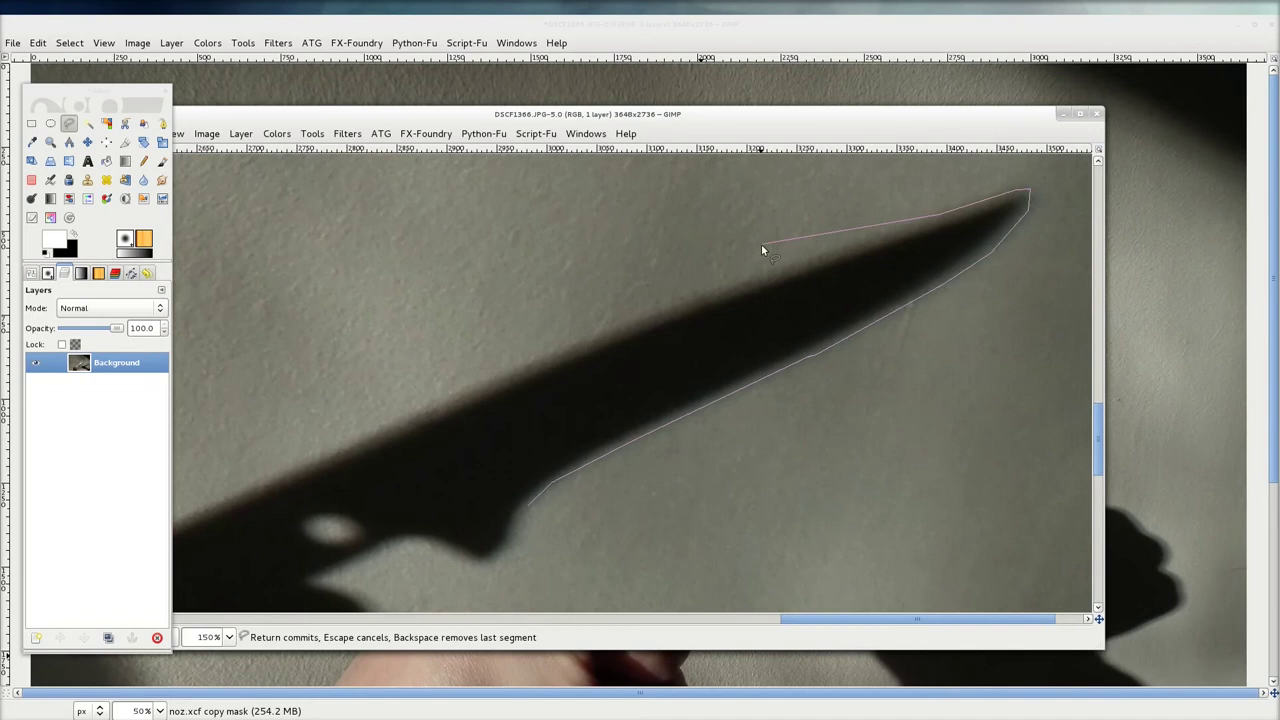
pyautogui.click(762, 279)
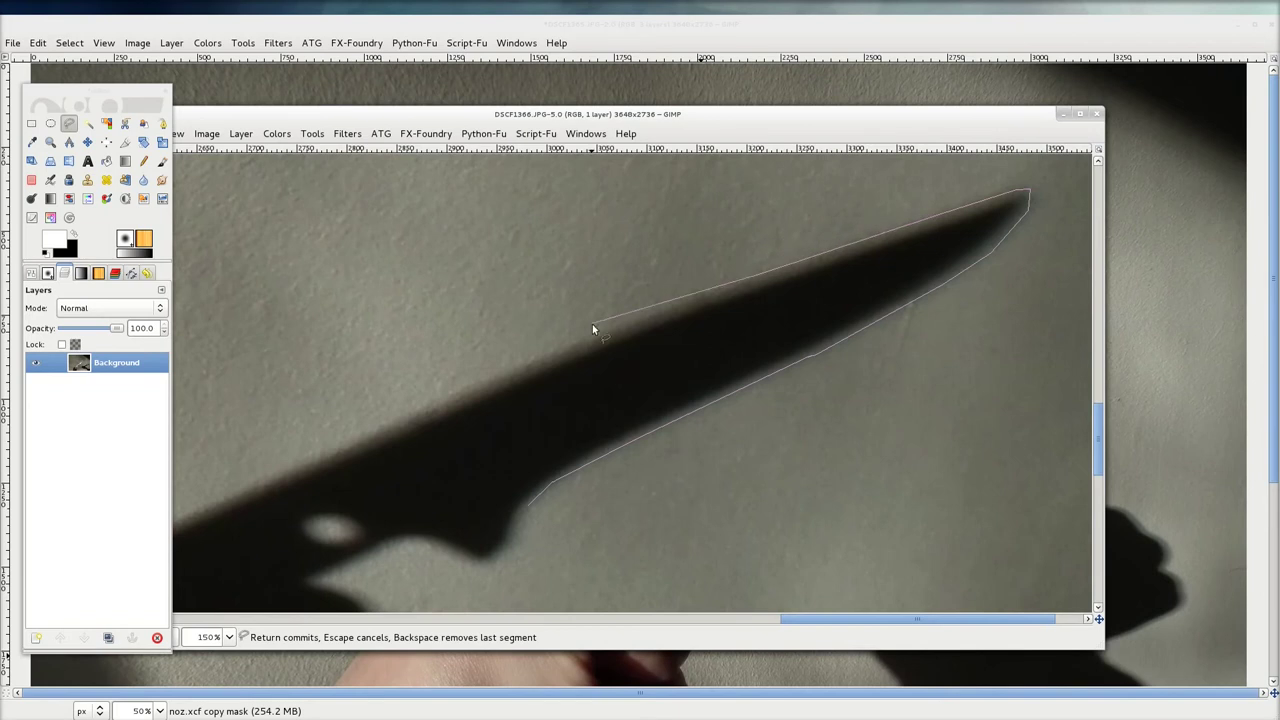
pyautogui.click(425, 418)
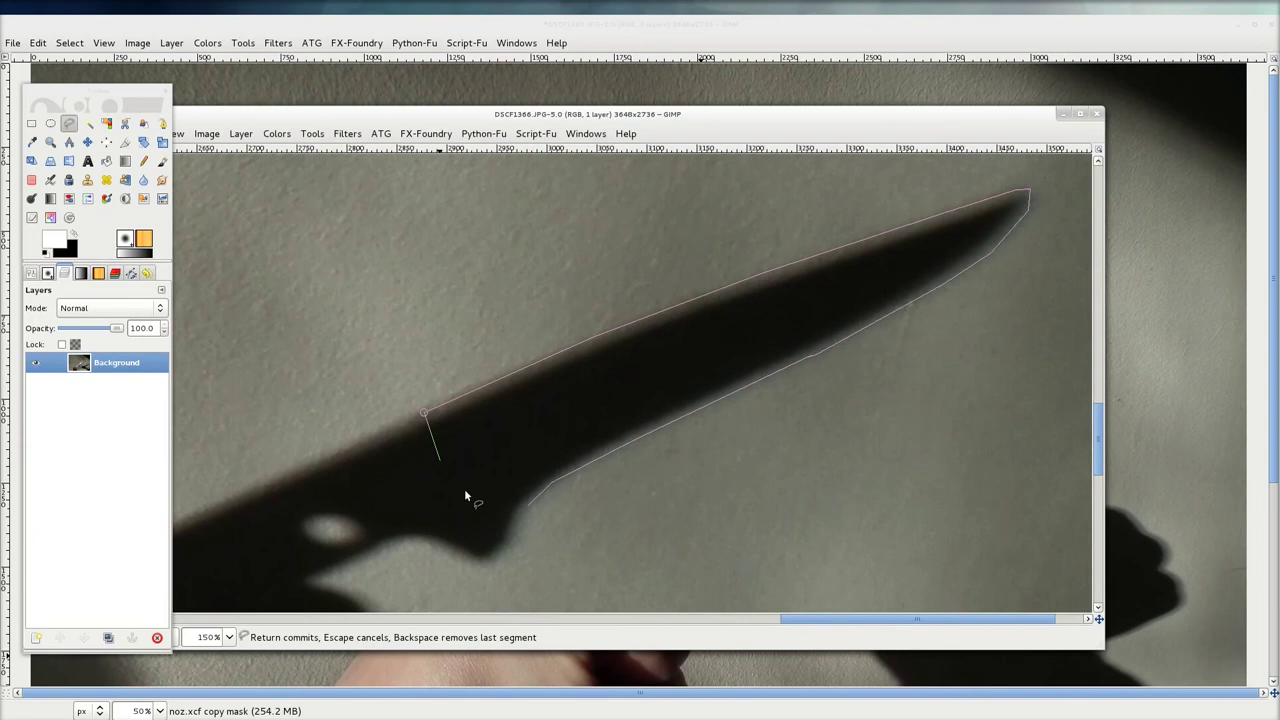
pyautogui.click(527, 511)
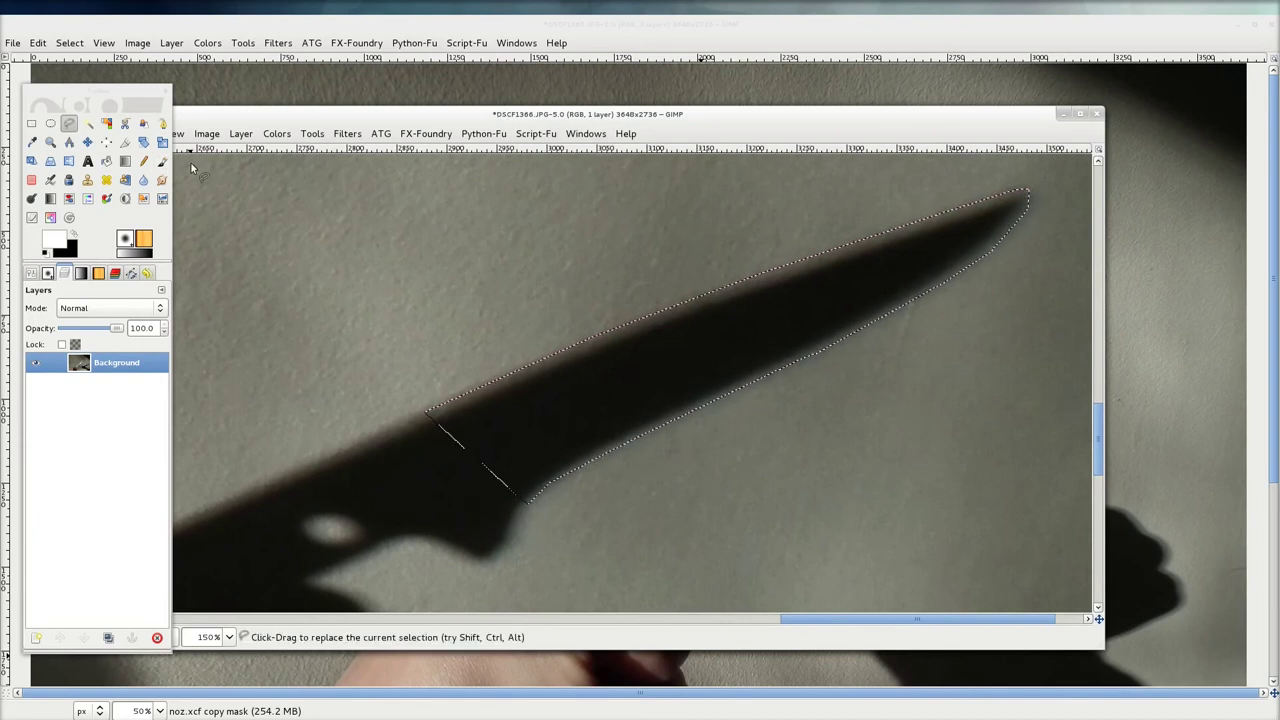
# Step: Copy the outlined blade shadow to the clipboard
pyautogui.moveTo(309, 114); pyautogui.dragTo(432, 114)
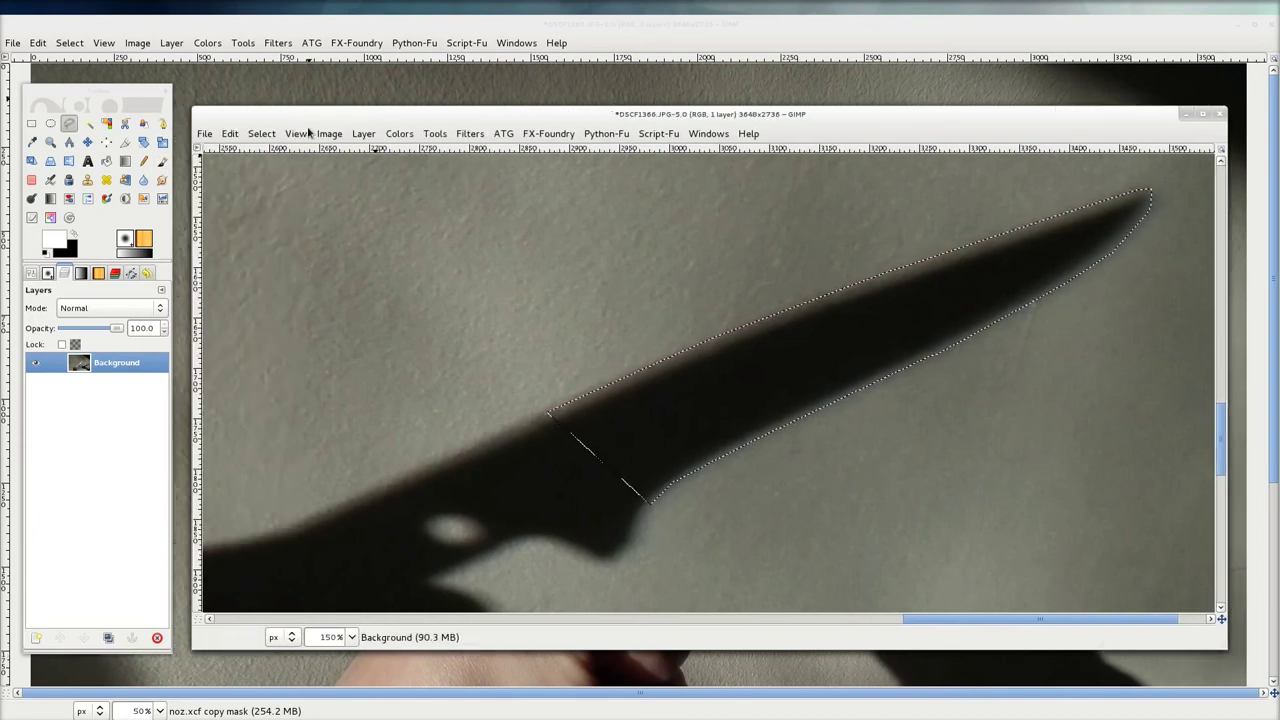
pyautogui.click(229, 134)
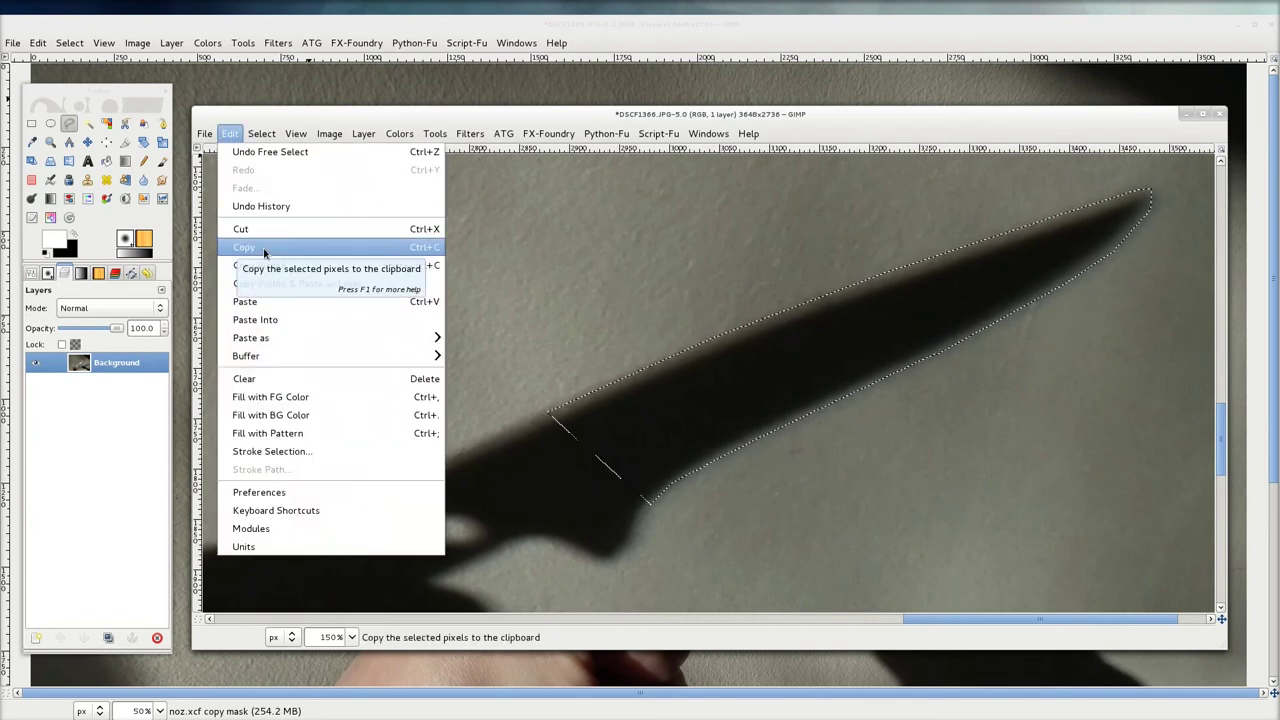
pyautogui.click(264, 250)
# Step: In the fist photo, add a new transparent layer above noz.xcf
pyautogui.click(386, 30)
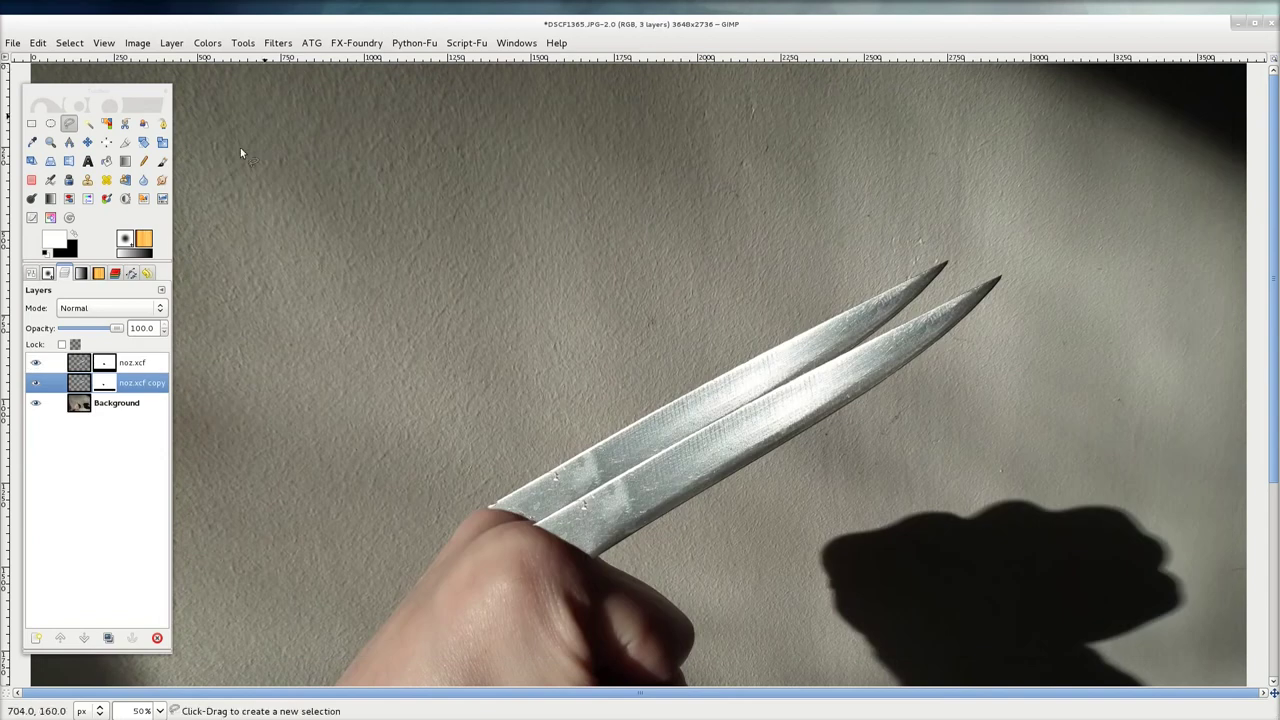
pyautogui.click(100, 363)
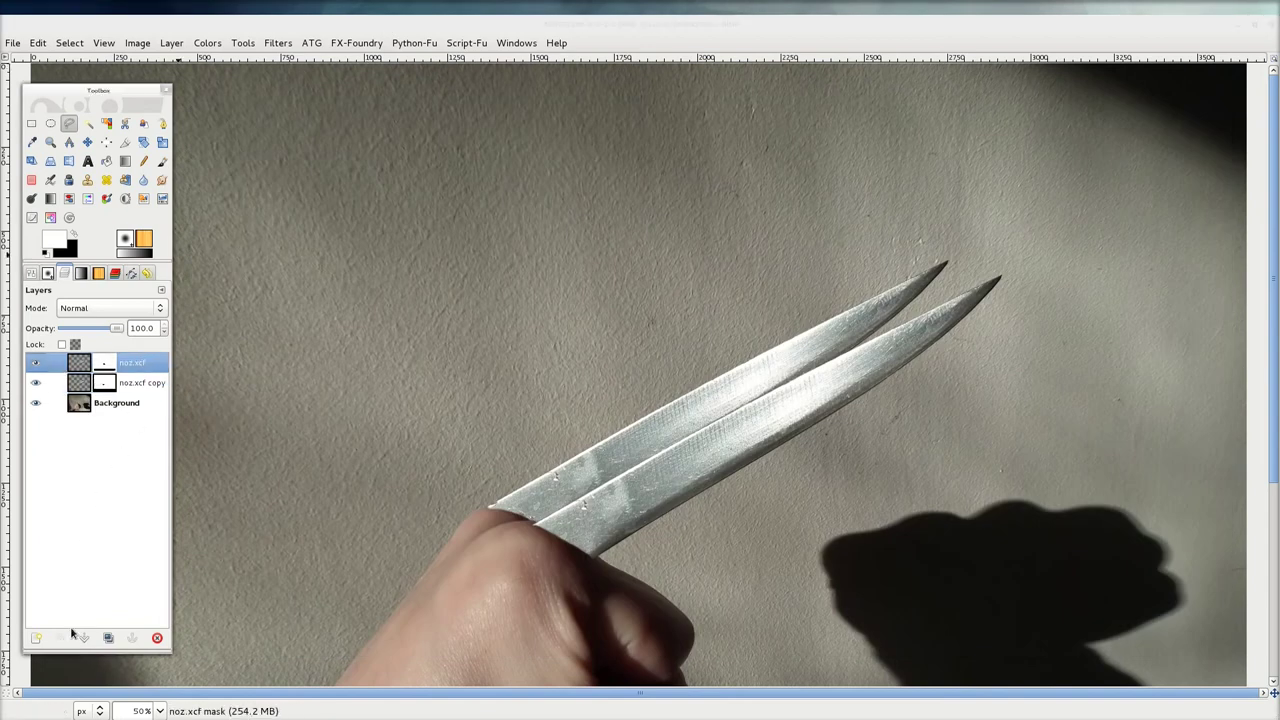
pyautogui.click(37, 638)
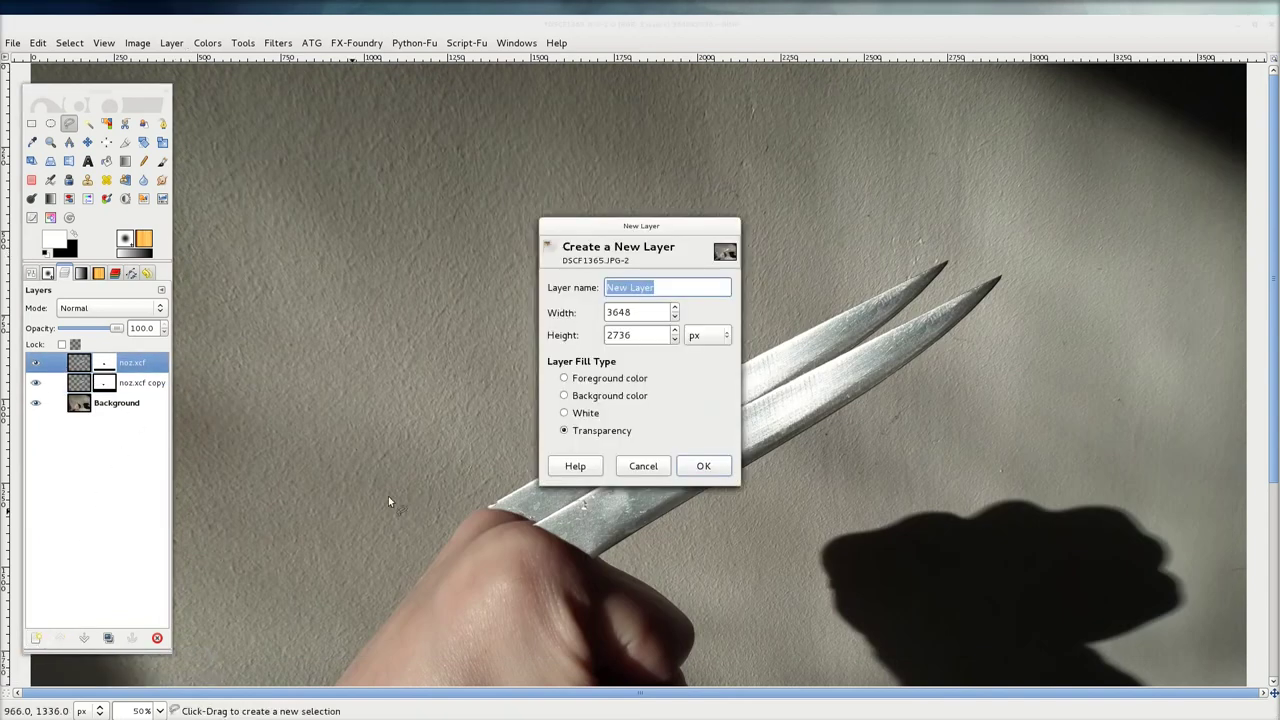
pyautogui.click(728, 468)
# Step: Paste the blade shadow, anchor it to New Layer, and move it beside the fist's shadow
pyautogui.click(68, 45)
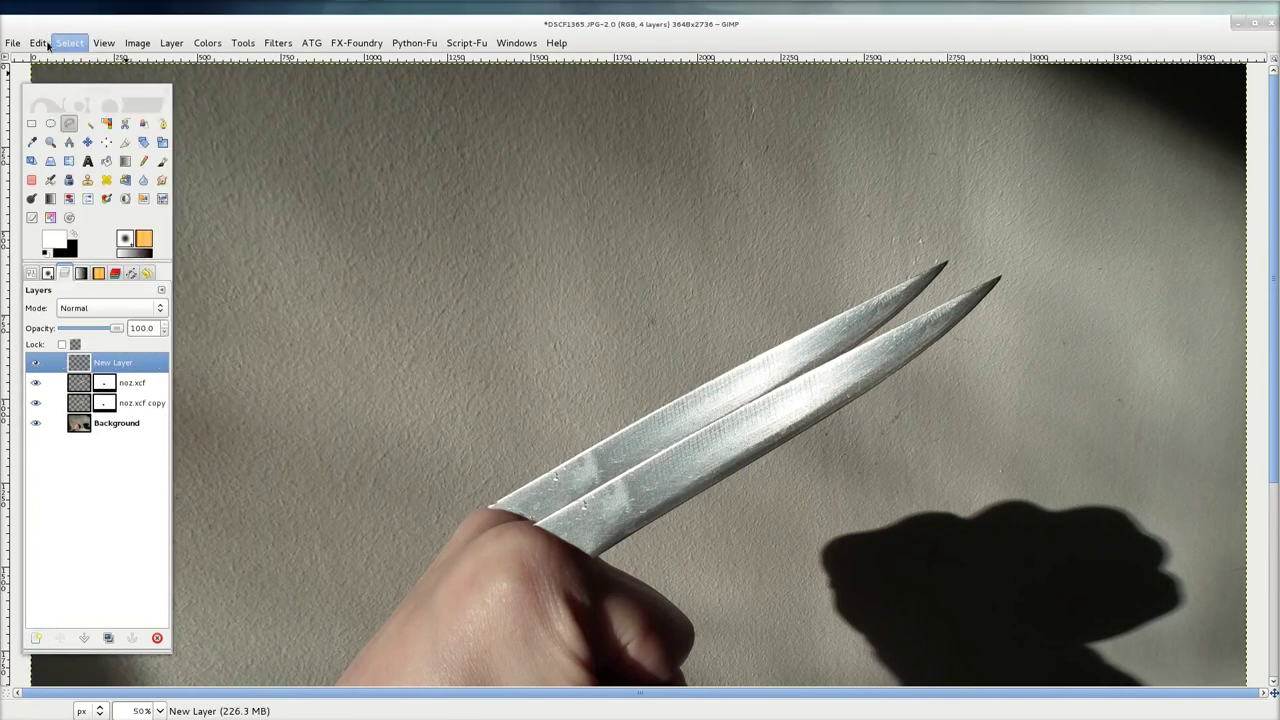
pyautogui.click(73, 207)
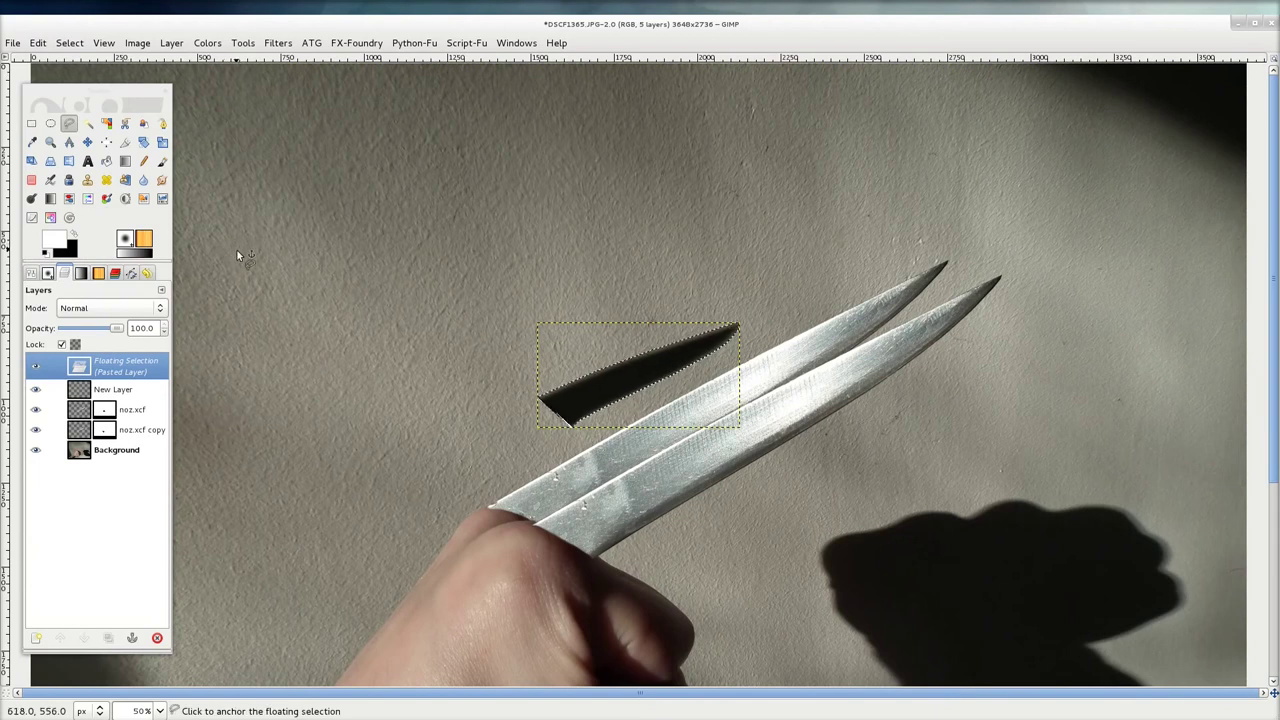
pyautogui.click(132, 638)
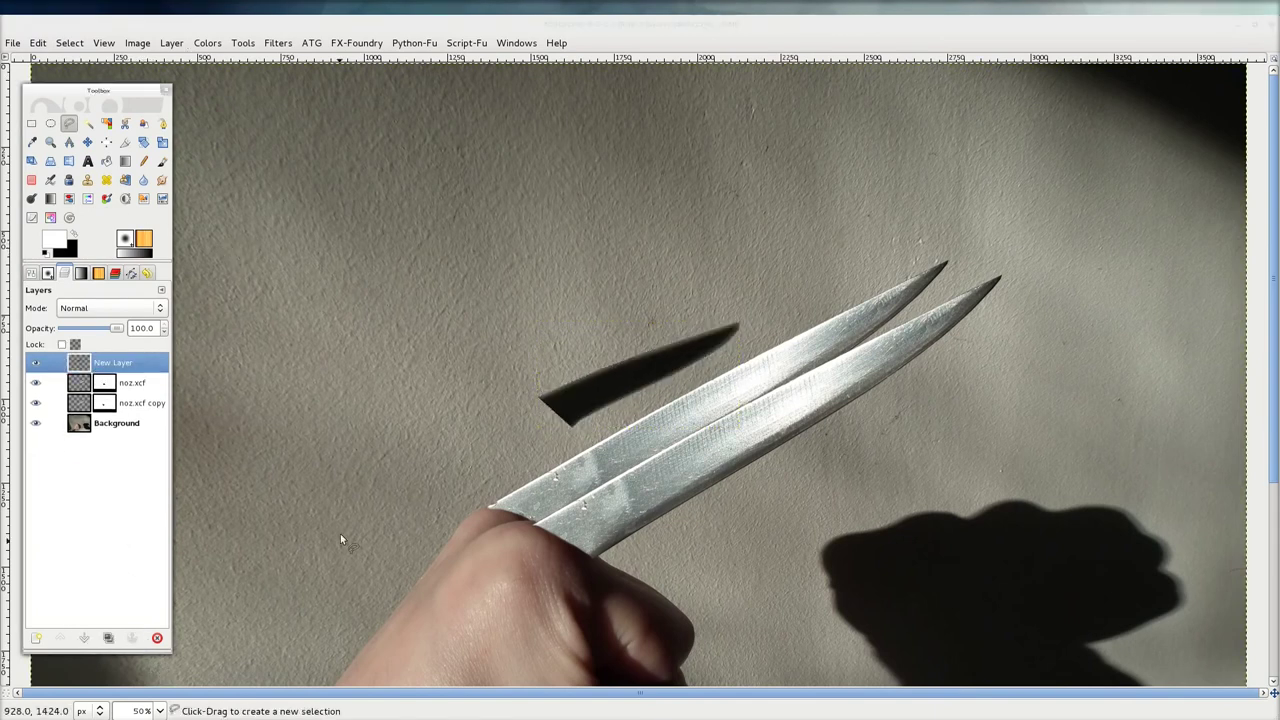
pyautogui.click(87, 142)
pyautogui.moveTo(614, 379)
pyautogui.mouseDown()
pyautogui.moveTo(1111, 490)
pyautogui.moveTo(1139, 461)
pyautogui.moveTo(1103, 459)
pyautogui.mouseUp()
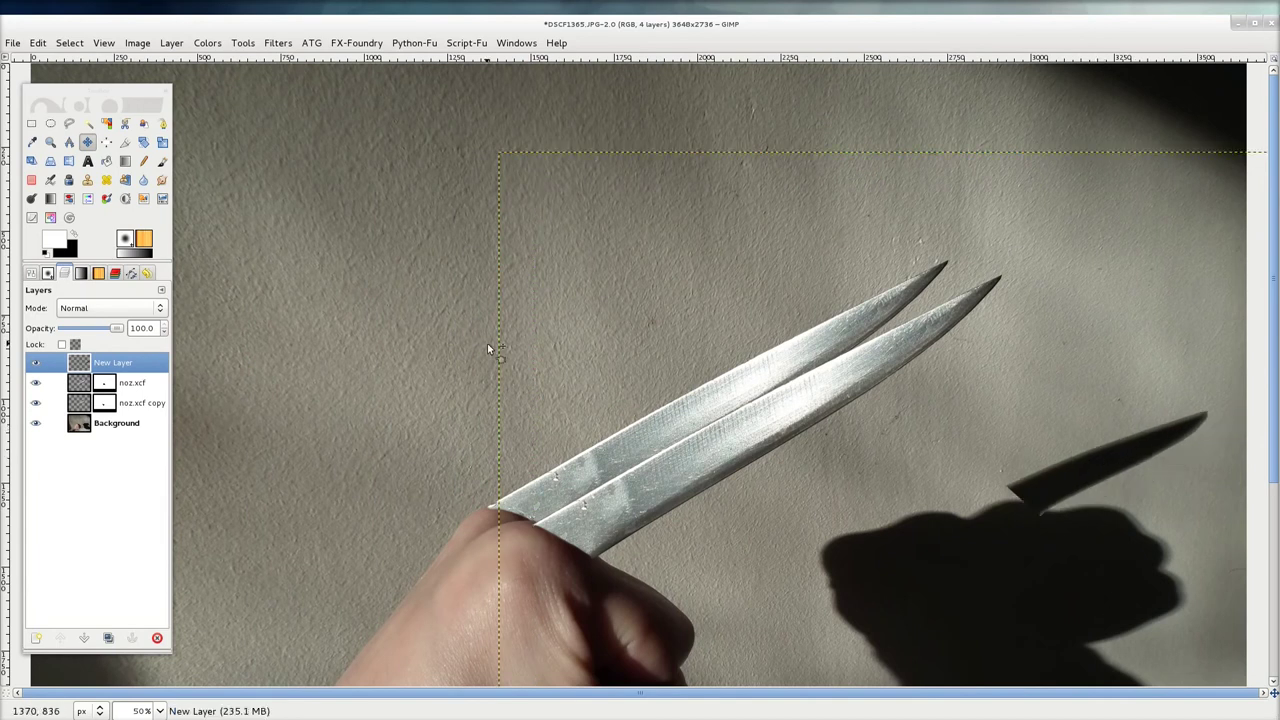
# Step: Blur the pasted blade shadow with a 5 px Gaussian Blur
pyautogui.click(279, 44)
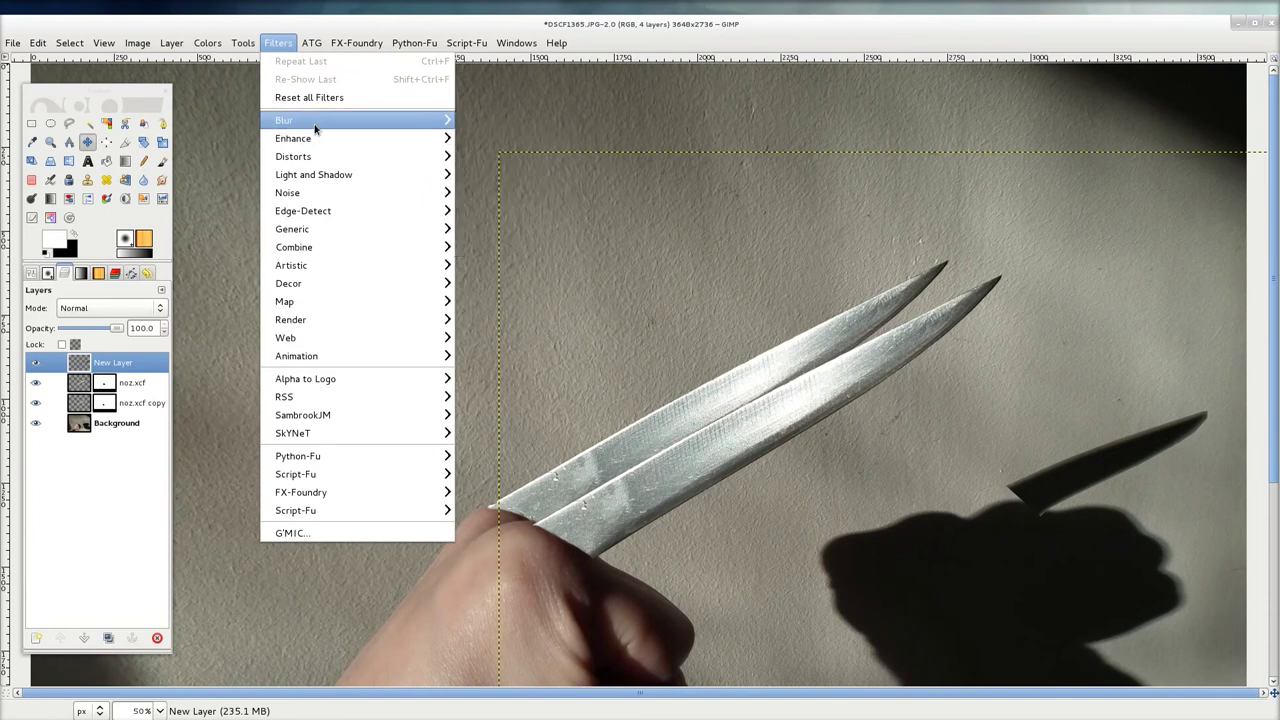
pyautogui.moveTo(284, 120)
pyautogui.click(518, 137)
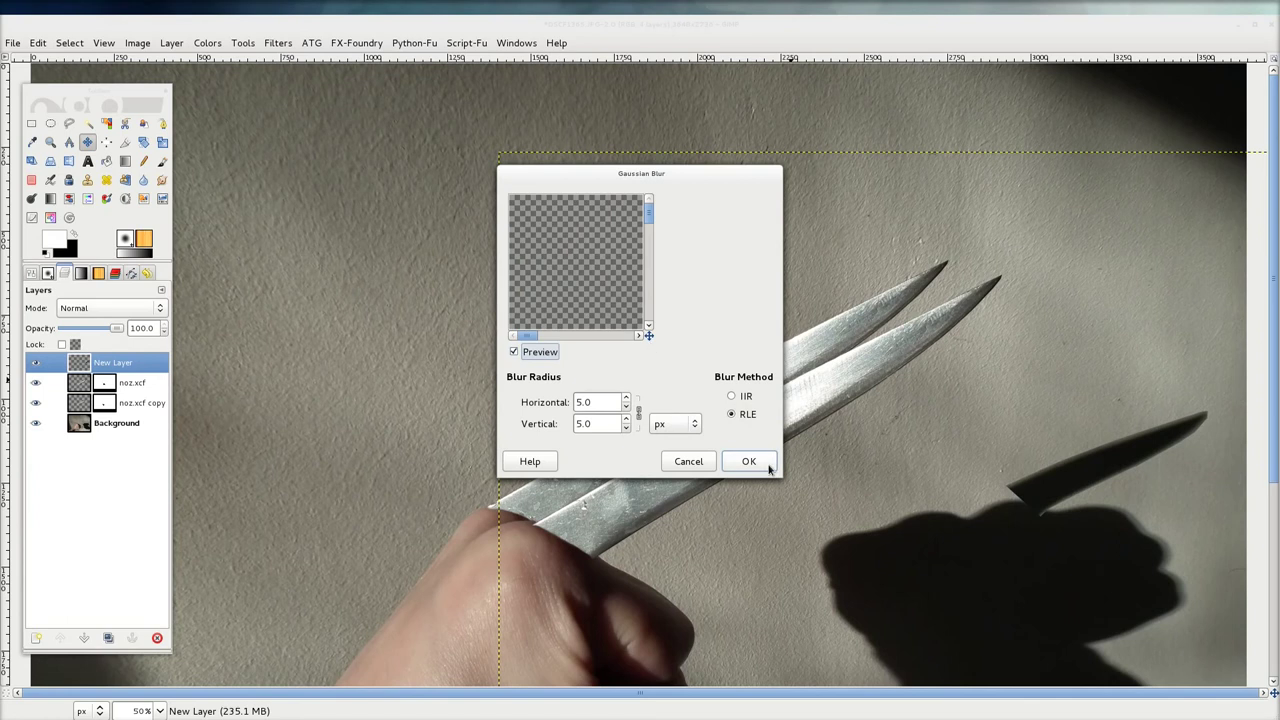
pyautogui.click(769, 465)
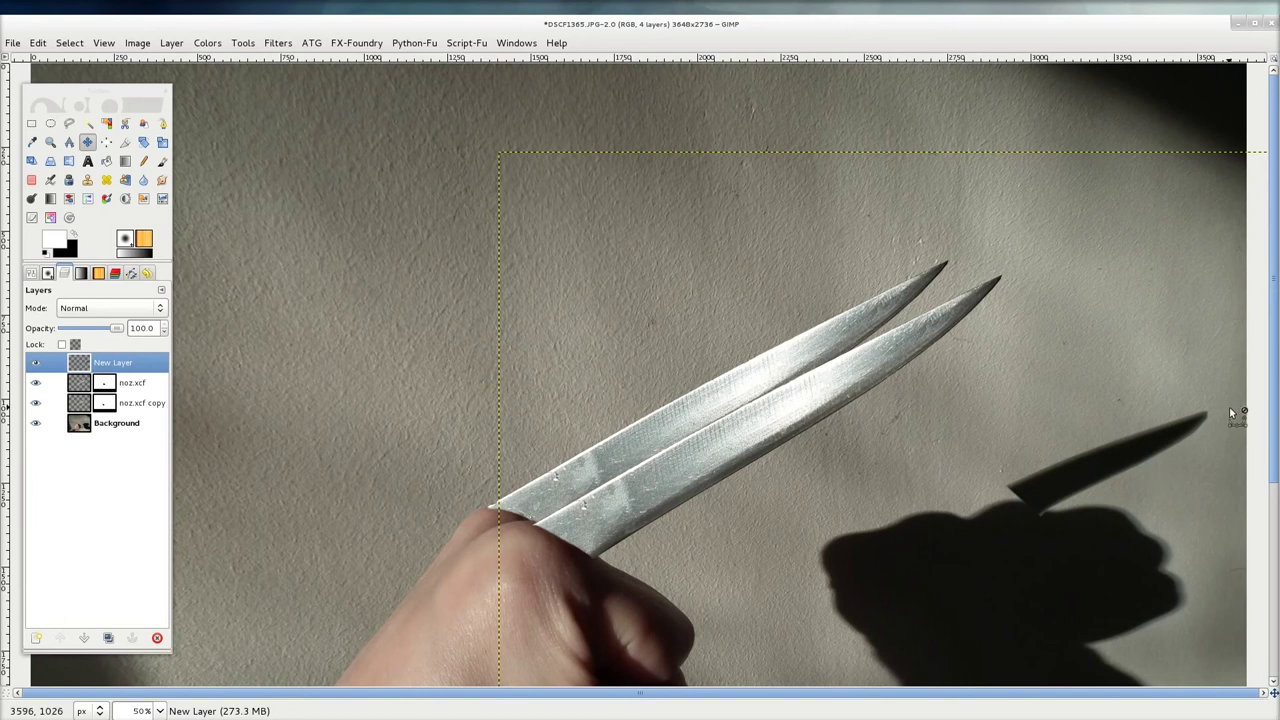
# Step: Zoom in and erase along the blade shadow's tip for a clean point
pyautogui.keyDown('ctrl'); pyautogui.scroll(1, 1228, 410); pyautogui.keyUp('ctrl')
pyautogui.keyDown('ctrl'); pyautogui.scroll(1, 1230, 420); pyautogui.keyUp('ctrl')
pyautogui.keyDown('ctrl'); pyautogui.scroll(1, 1214, 430); pyautogui.keyUp('ctrl')
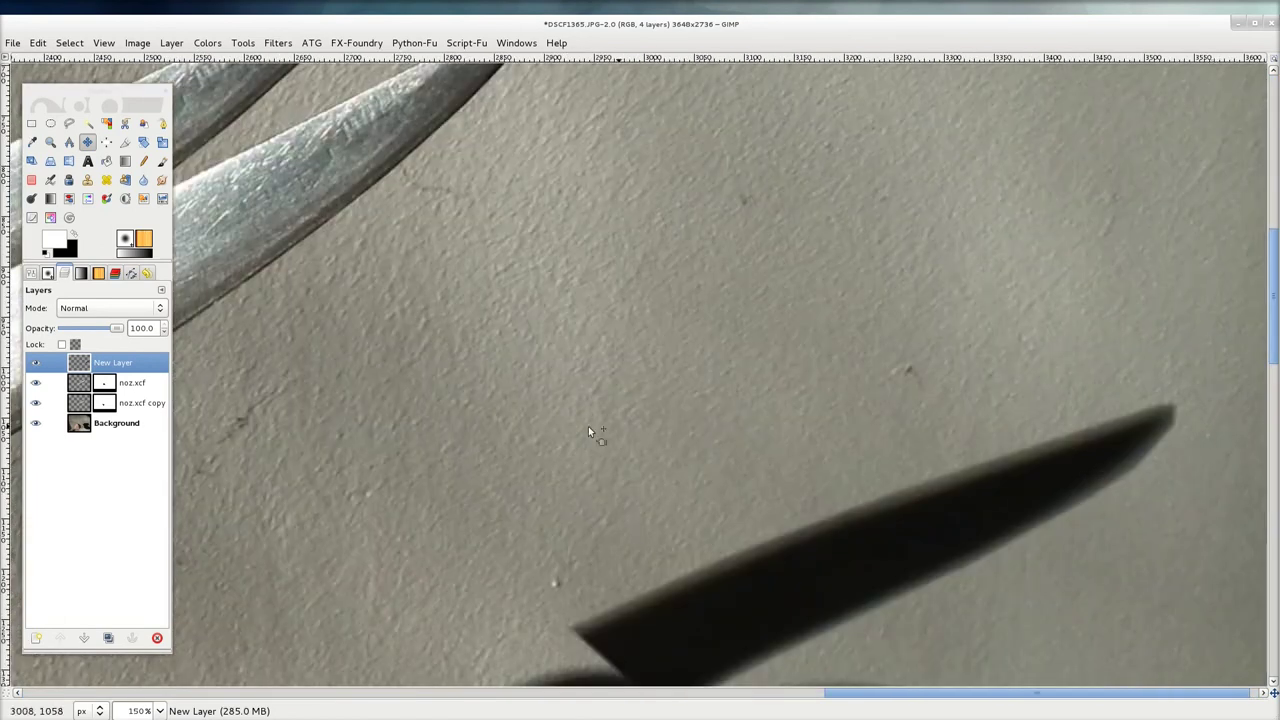
pyautogui.click(32, 181)
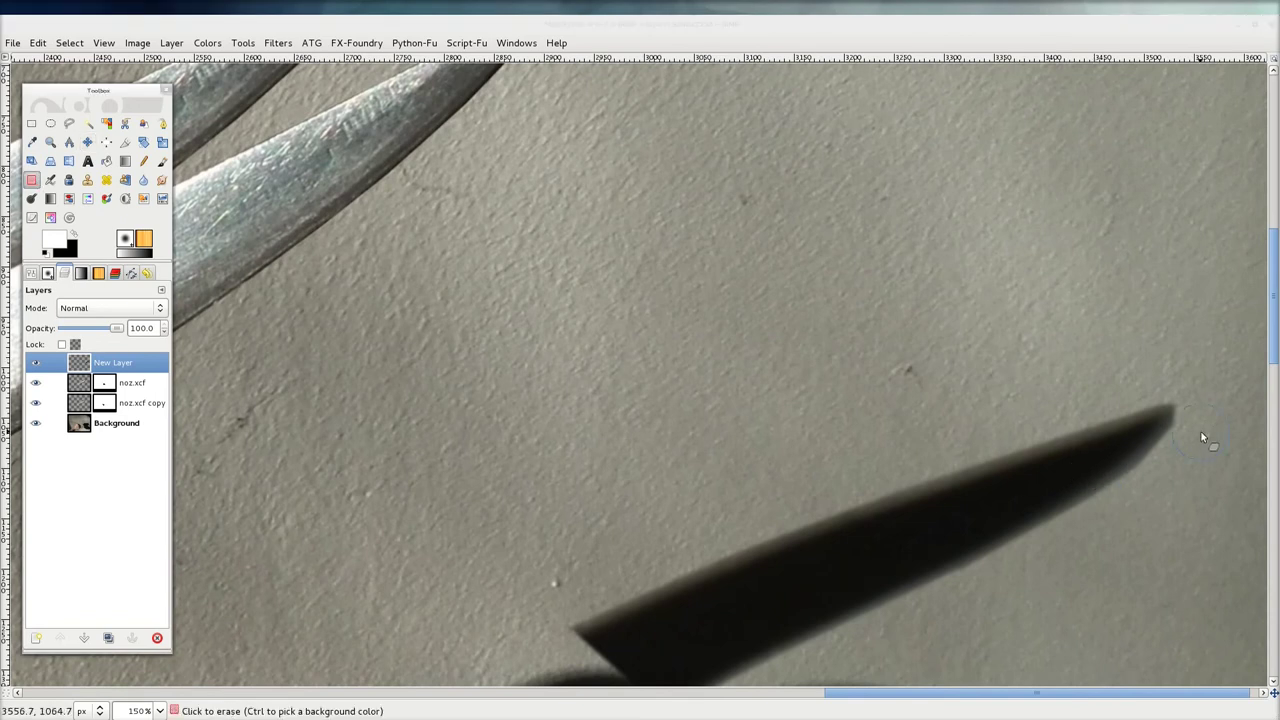
pyautogui.moveTo(1185, 433); pyautogui.dragTo(1171, 514)
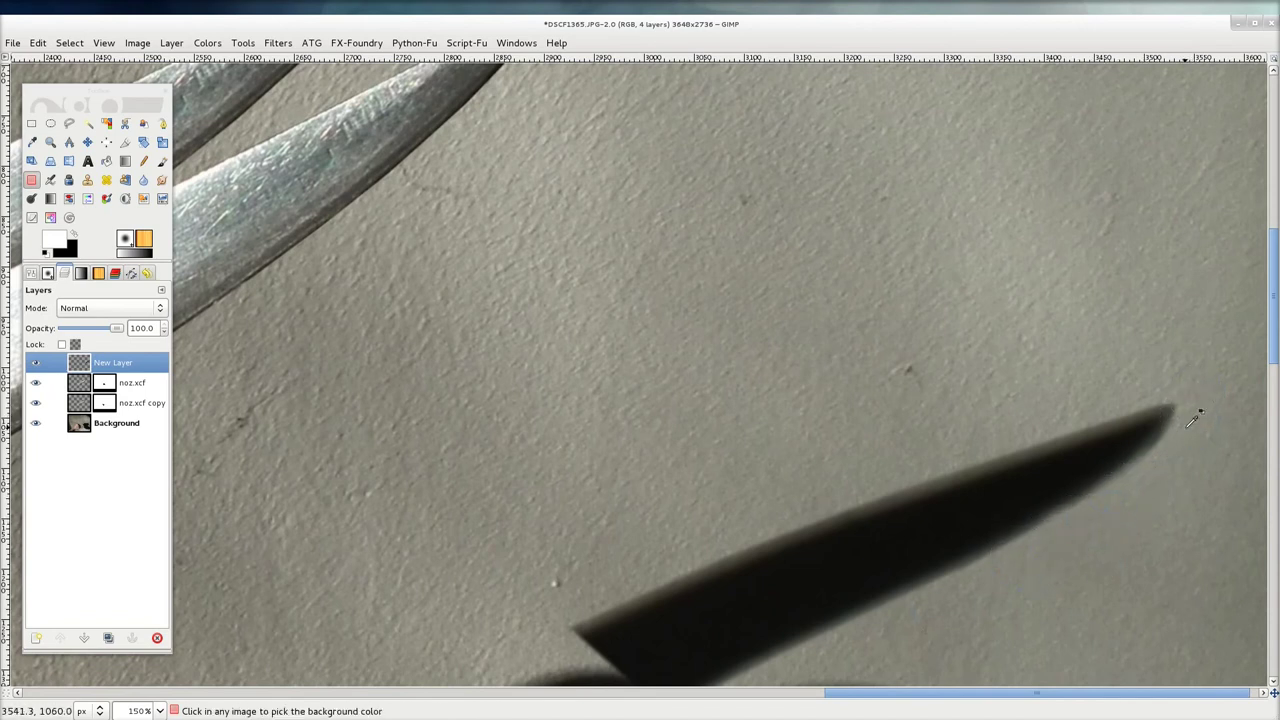
pyautogui.keyDown('ctrl'); pyautogui.scroll(-1, 1195, 418); pyautogui.keyUp('ctrl')
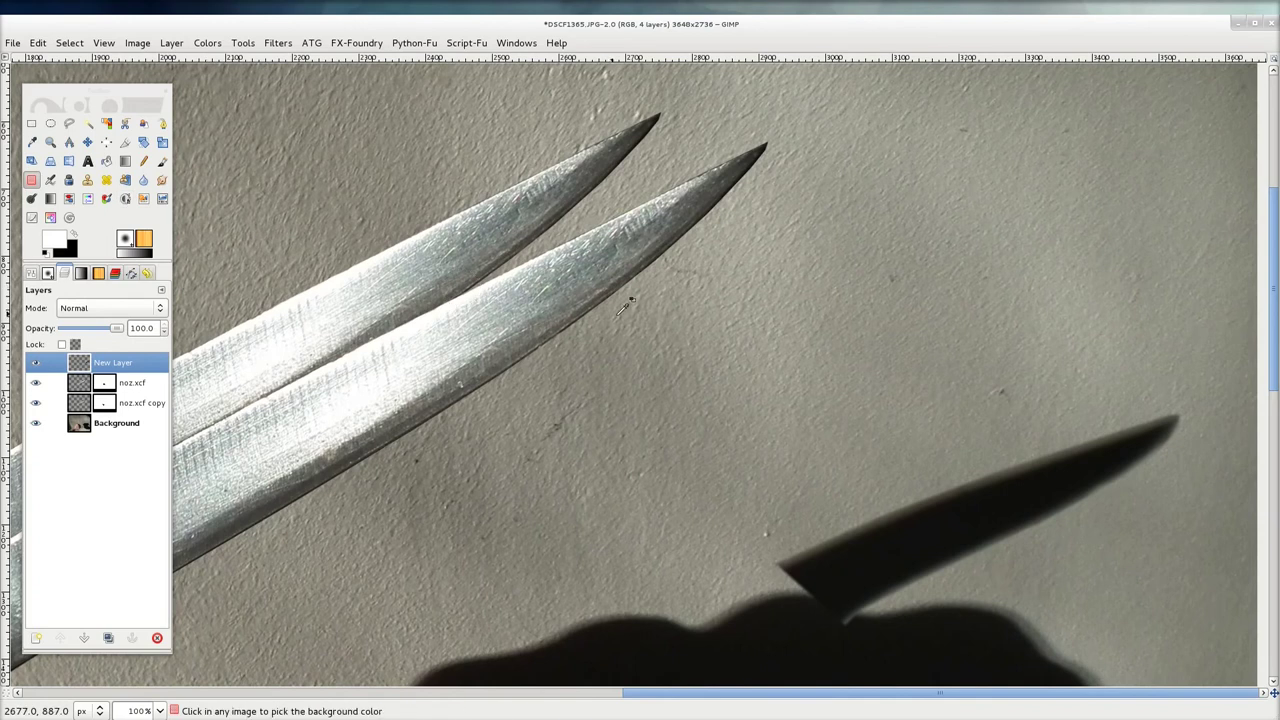
pyautogui.keyDown('ctrl'); pyautogui.scroll(-2, 657, 343); pyautogui.keyUp('ctrl')
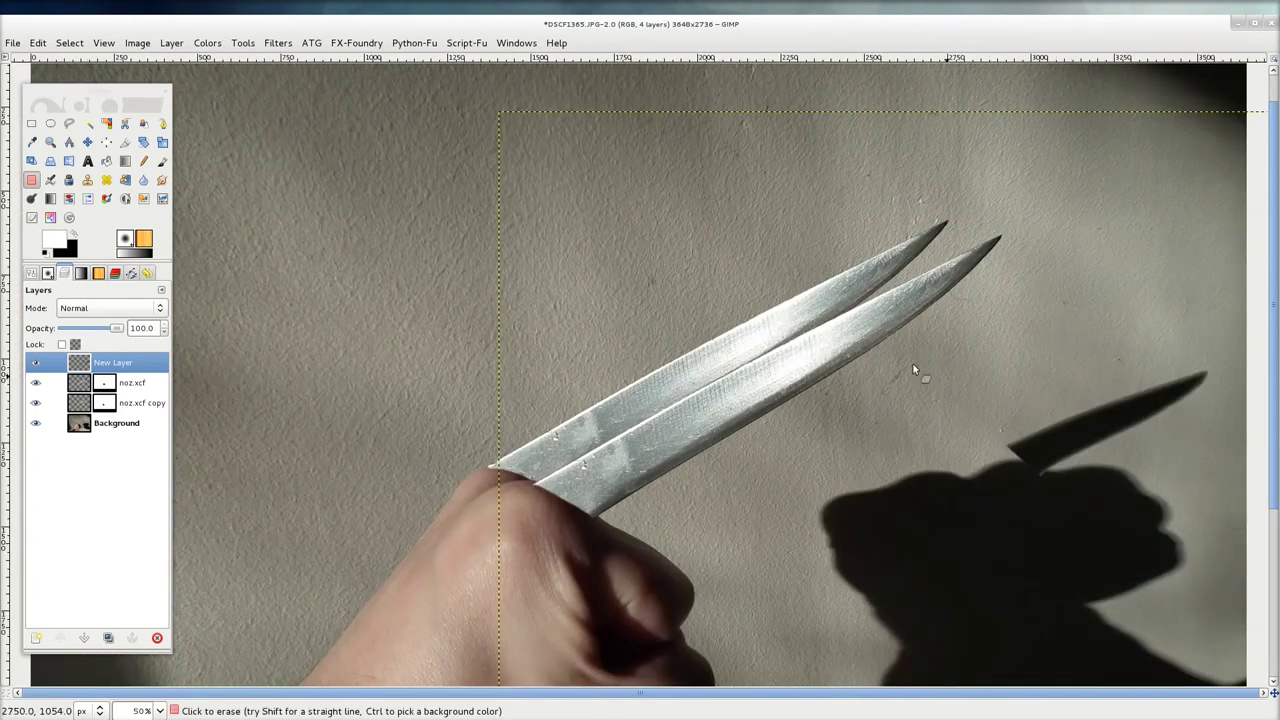
# Step: Rotate the blade shadow layer slightly and shift it up and right onto the fist's knuckles
pyautogui.click(143, 142)
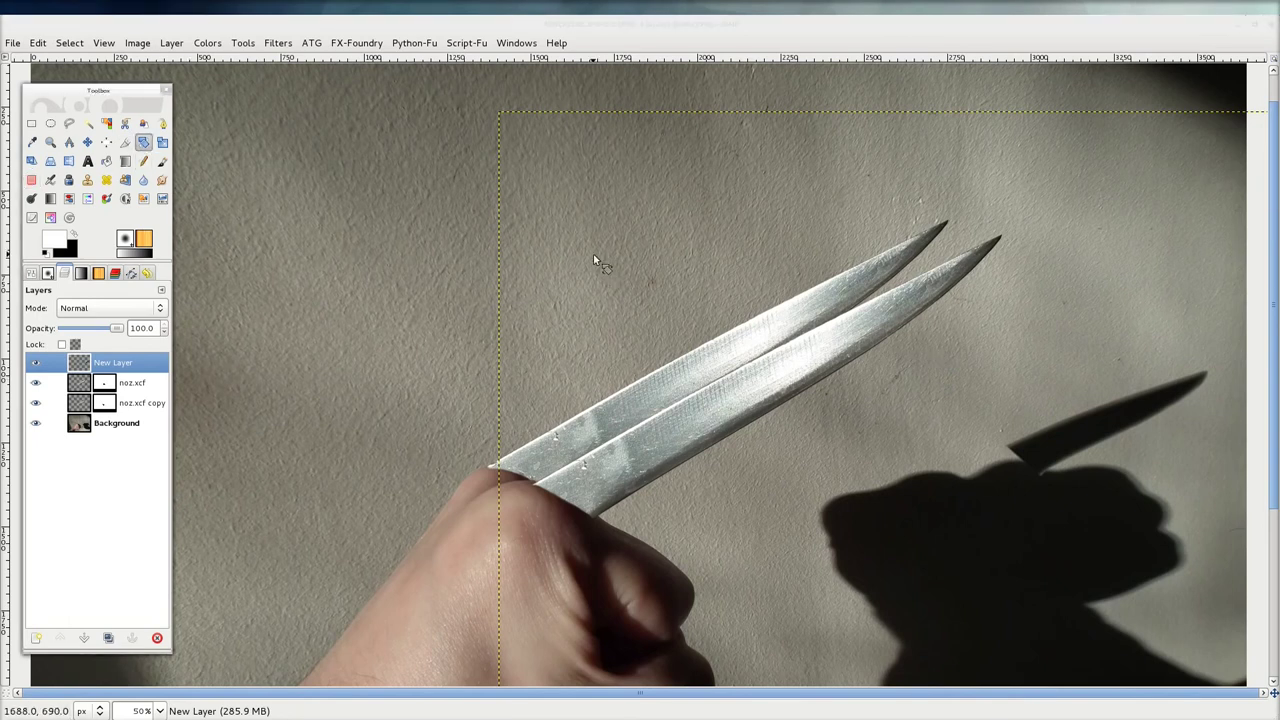
pyautogui.moveTo(593, 238)
pyautogui.mouseDown()
pyautogui.moveTo(593, 383)
pyautogui.moveTo(668, 287)
pyautogui.moveTo(686, 502)
pyautogui.moveTo(683, 487)
pyautogui.moveTo(554, 434)
pyautogui.mouseUp()
pyautogui.click(212, 172)
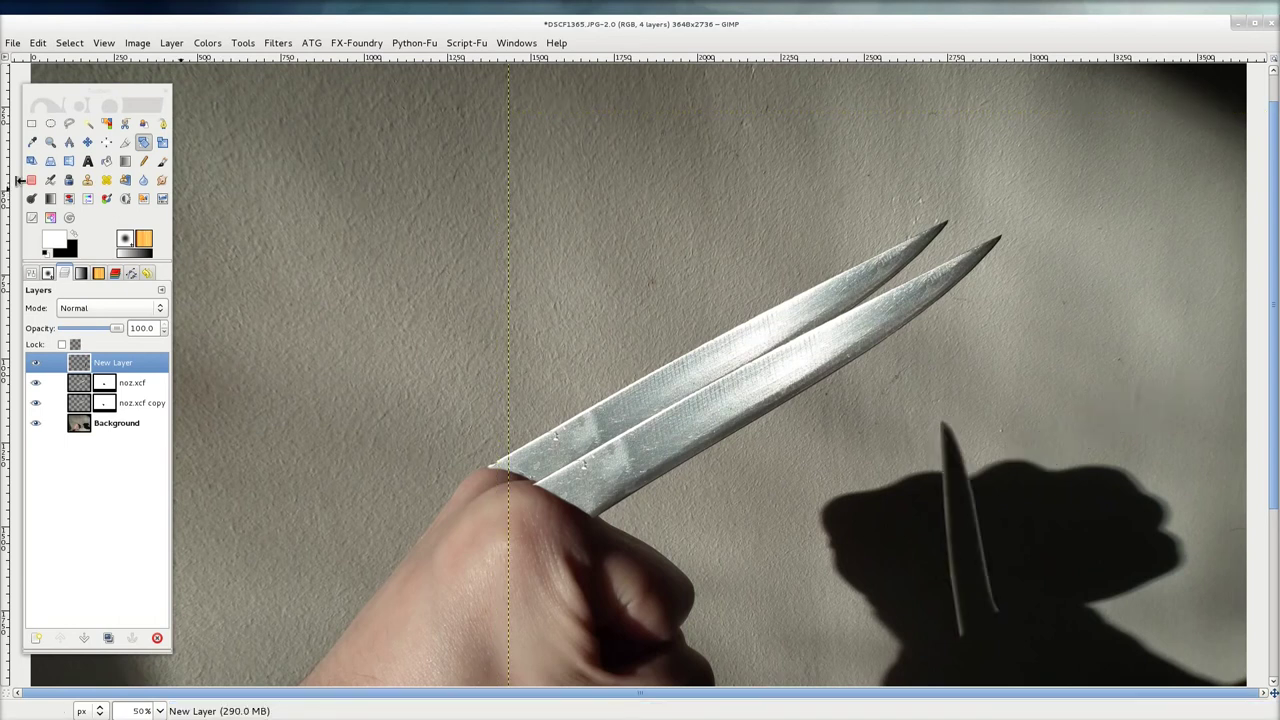
pyautogui.click(87, 142)
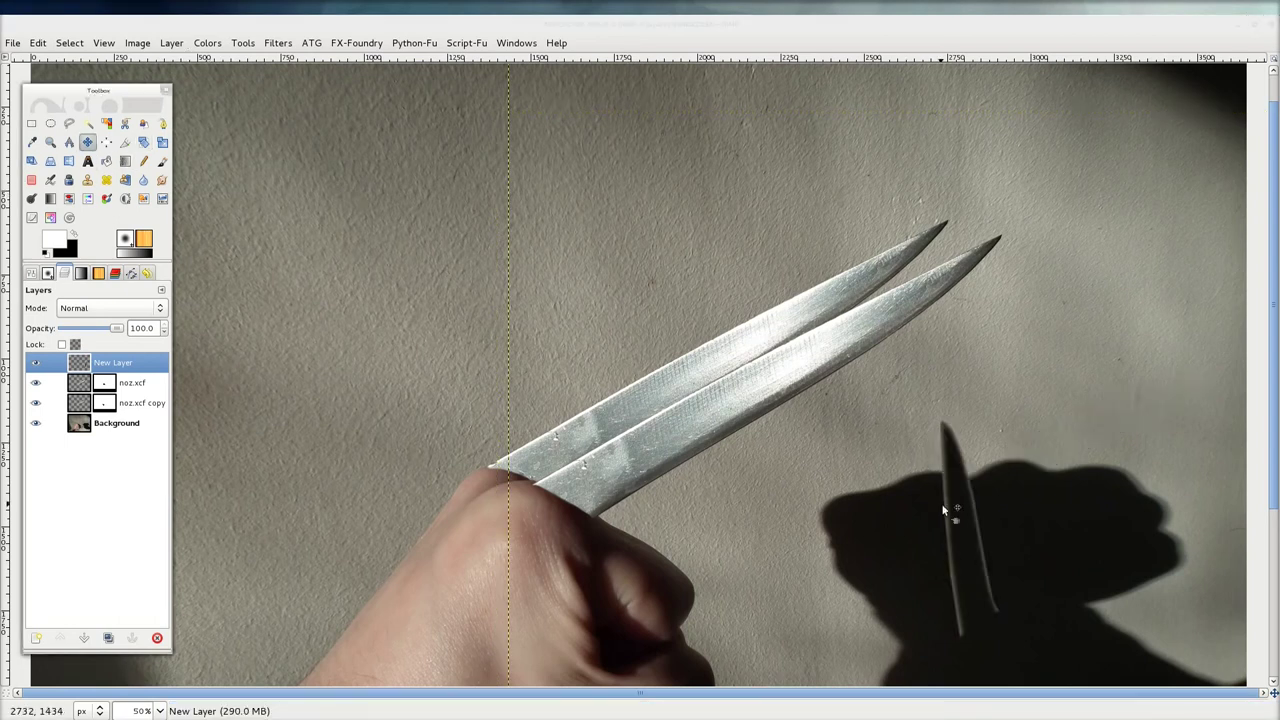
pyautogui.moveTo(943, 510)
pyautogui.mouseDown()
pyautogui.moveTo(1061, 352)
pyautogui.moveTo(1076, 381)
pyautogui.mouseUp()
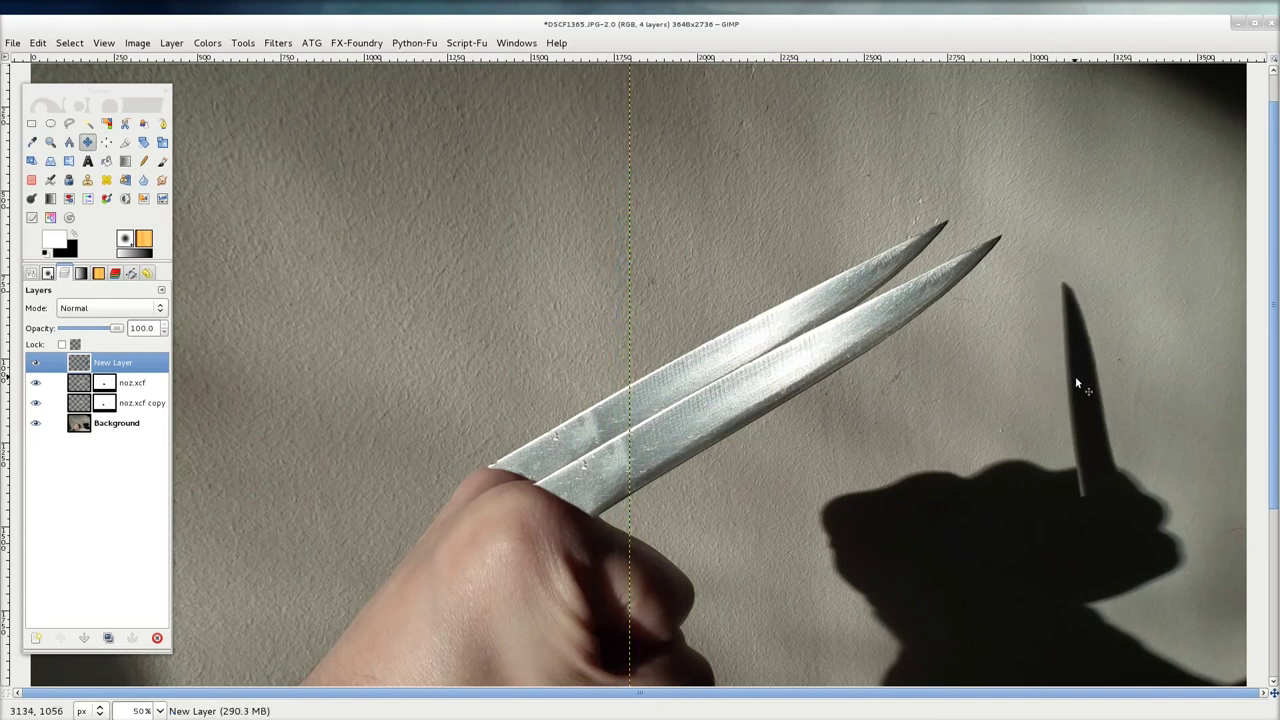
# Step: Zoom in and out to inspect the blade shadow, then pick the Scale tool
pyautogui.scroll(1, 1110, 491)
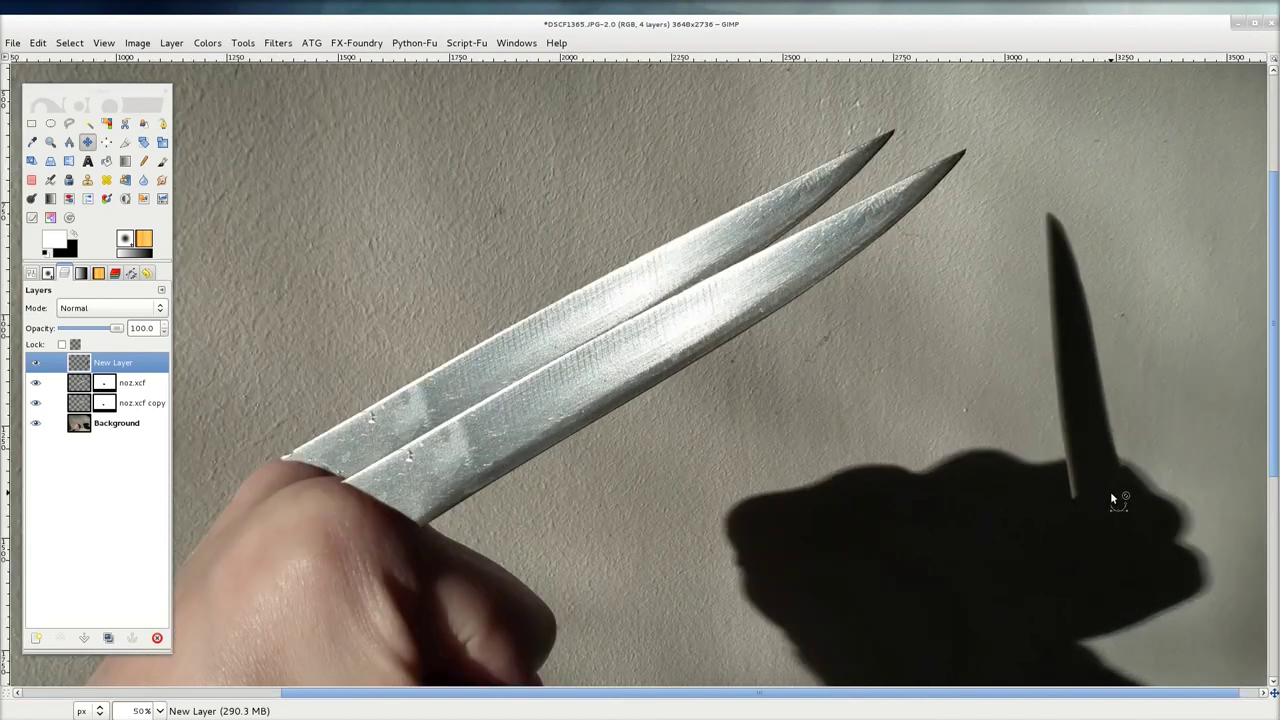
pyautogui.scroll(1, 1111, 491)
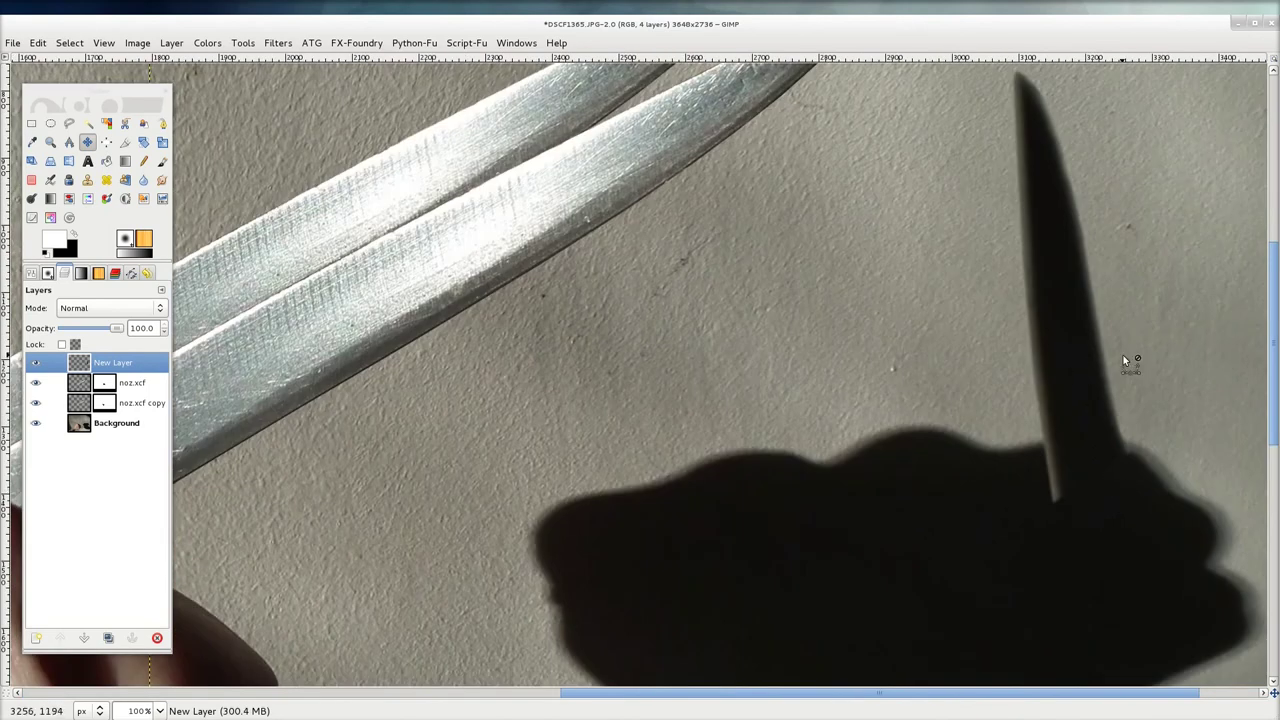
pyautogui.scroll(-1, 1123, 360)
pyautogui.scroll(-1, 1123, 360)
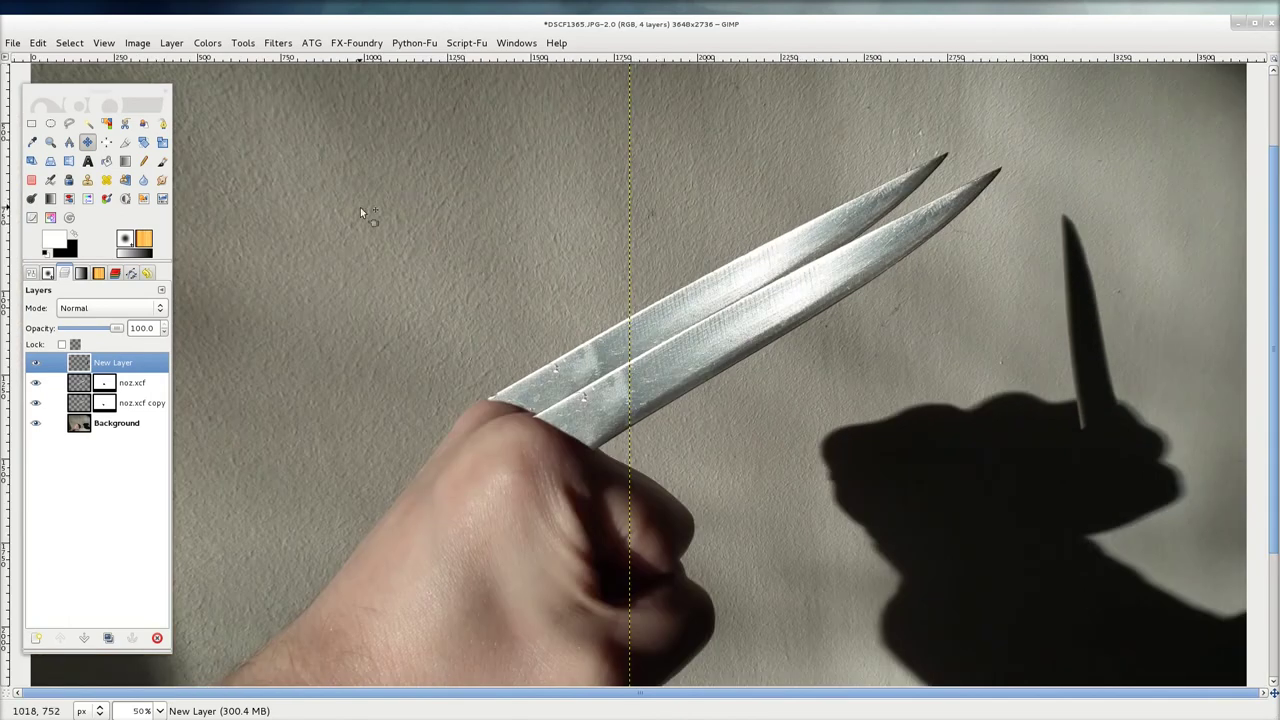
pyautogui.click(155, 148)
pyautogui.click(157, 146)
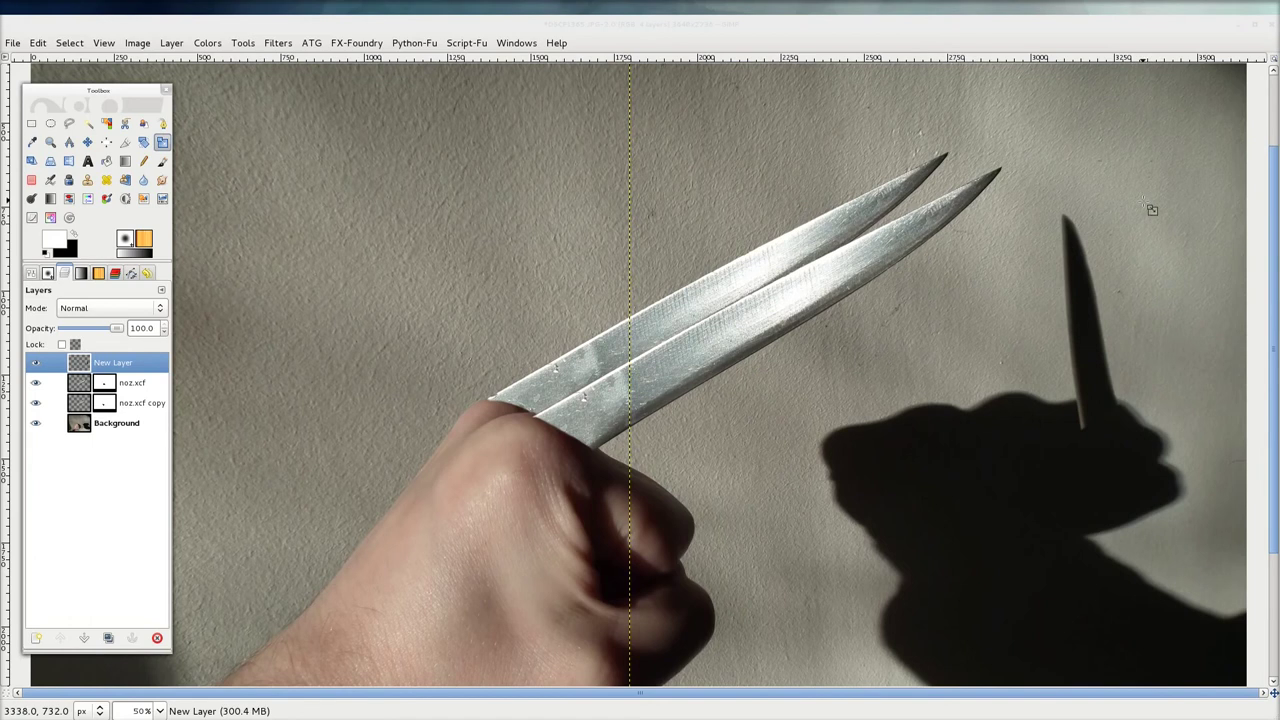
# Step: Stretch New Layer's blade shadow taller to 3685 × 5028 pixels
pyautogui.scroll(-1, 1152, 209)
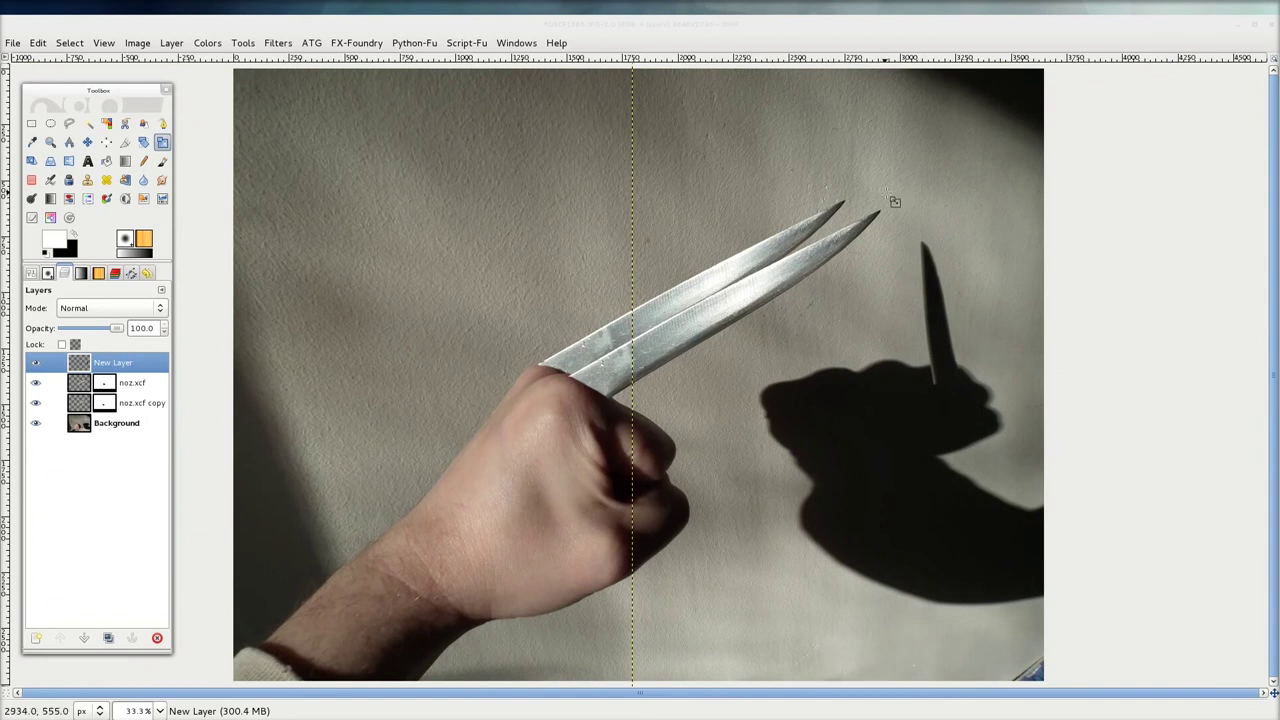
pyautogui.click(935, 184)
pyautogui.moveTo(930, 130)
pyautogui.mouseDown()
pyautogui.moveTo(932, 68)
pyautogui.moveTo(945, 95)
pyautogui.mouseUp()
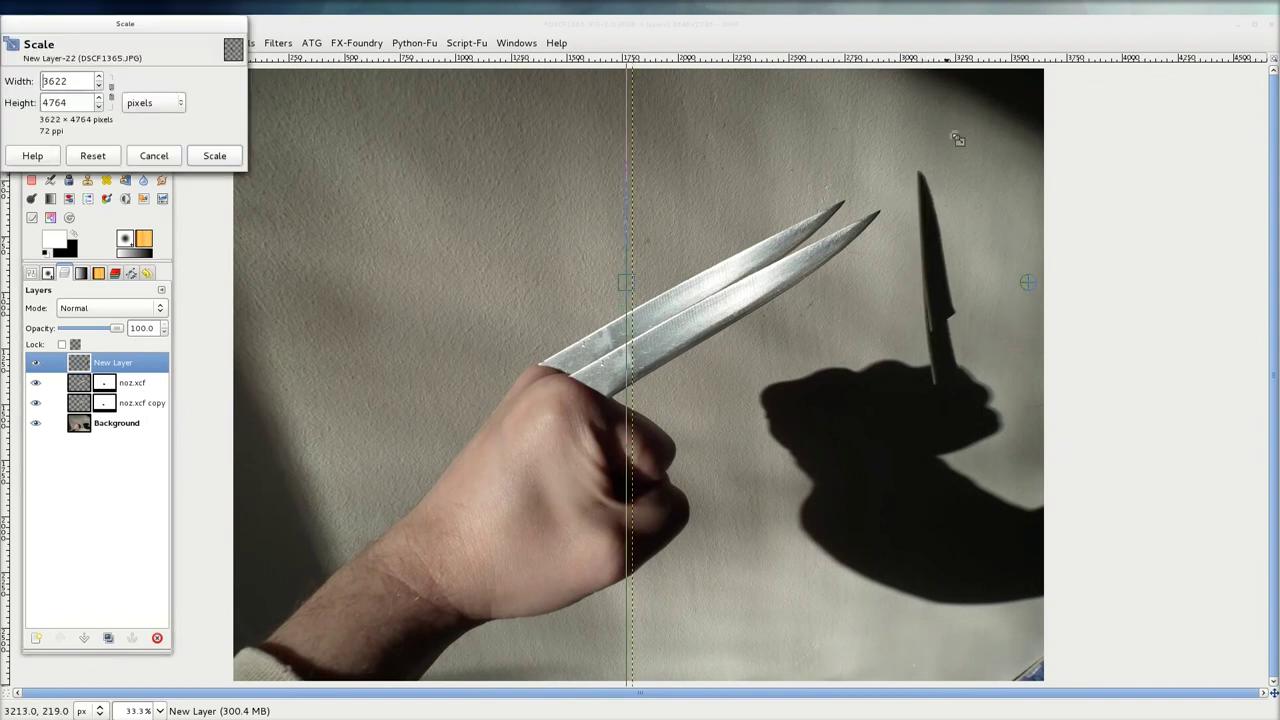
pyautogui.click(214, 156)
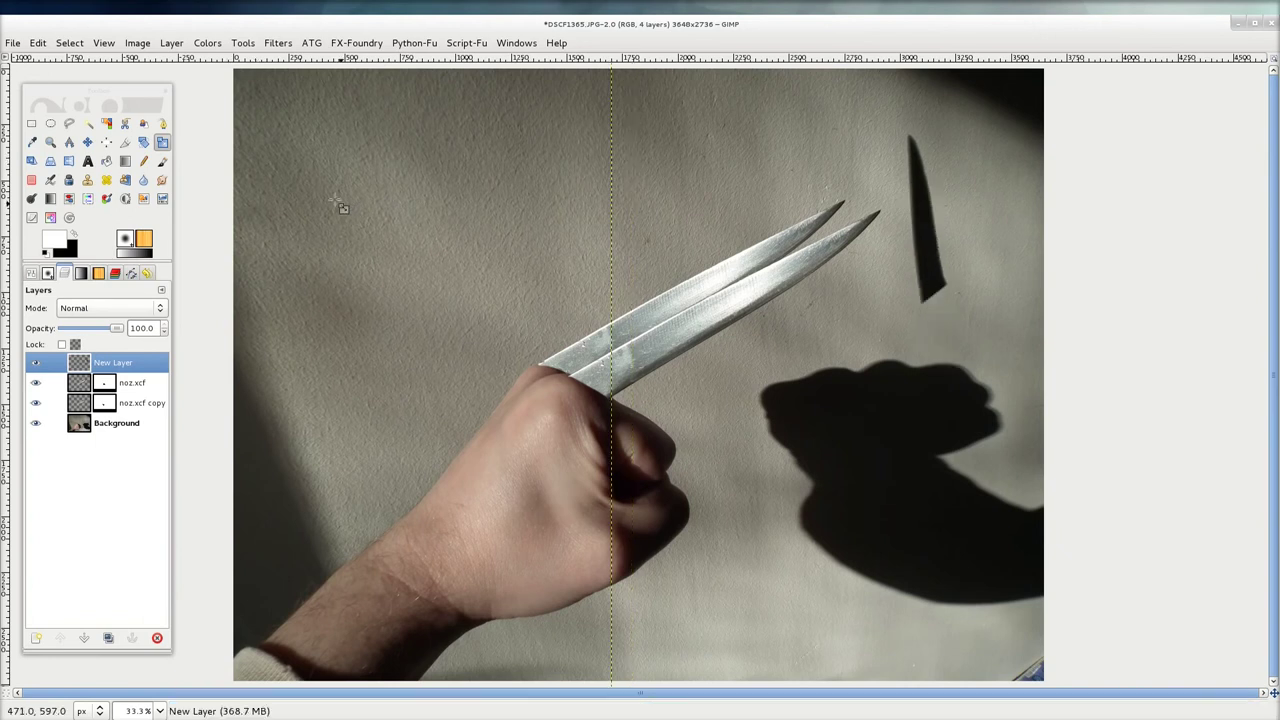
# Step: Move the stretched blade shadow down so it rises from the fist shadow's knuckles
pyautogui.click(87, 142)
pyautogui.moveTo(915, 243); pyautogui.dragTo(940, 337)
pyautogui.moveTo(944, 326); pyautogui.dragTo(941, 324)
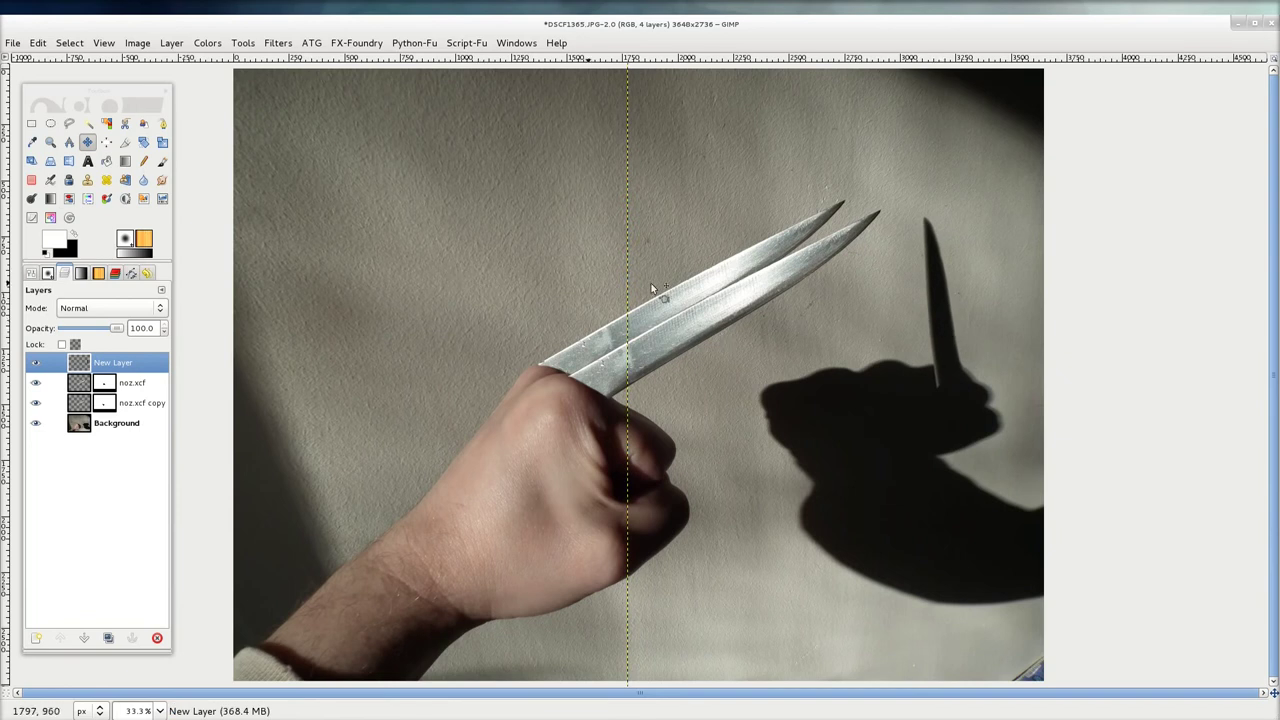
# Step: Duplicate the blade shadow layer three times and move one copy to the fist's left end
pyautogui.click(108, 638)
pyautogui.click(108, 638)
pyautogui.click(108, 638)
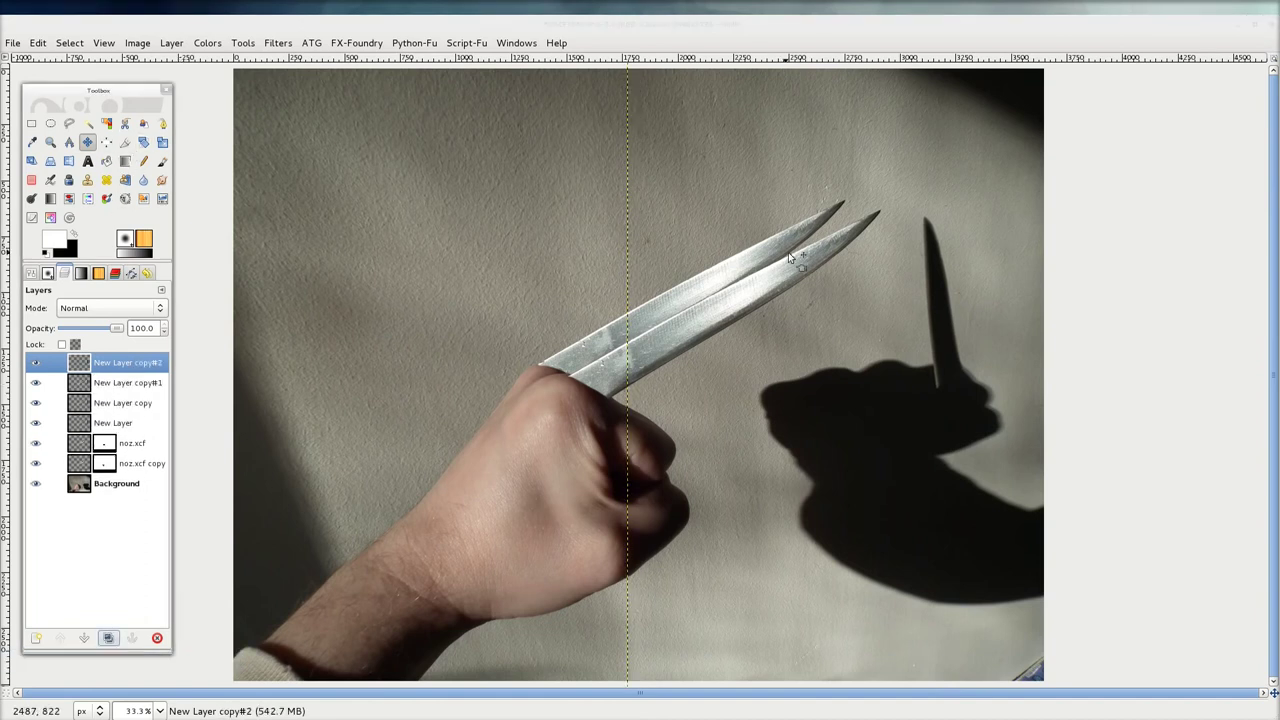
pyautogui.moveTo(946, 303); pyautogui.dragTo(765, 360)
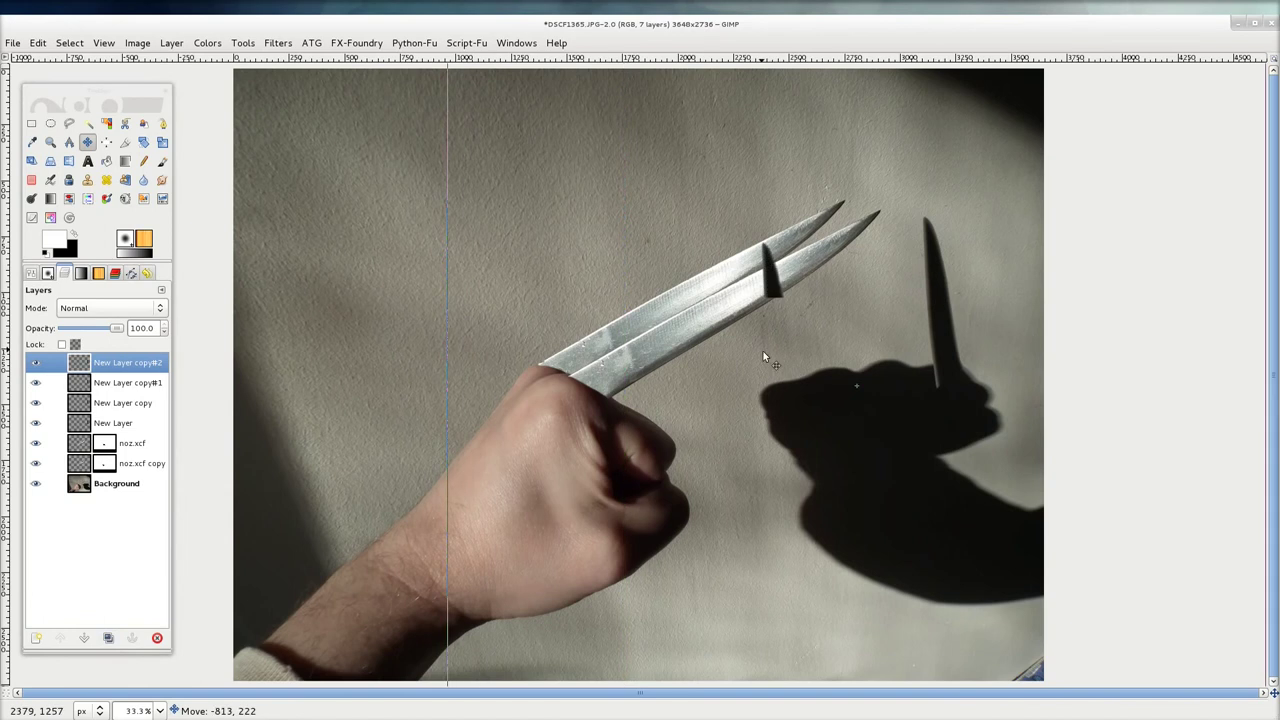
pyautogui.moveTo(765, 360)
pyautogui.mouseDown()
pyautogui.moveTo(783, 350)
pyautogui.moveTo(767, 341)
pyautogui.mouseUp()
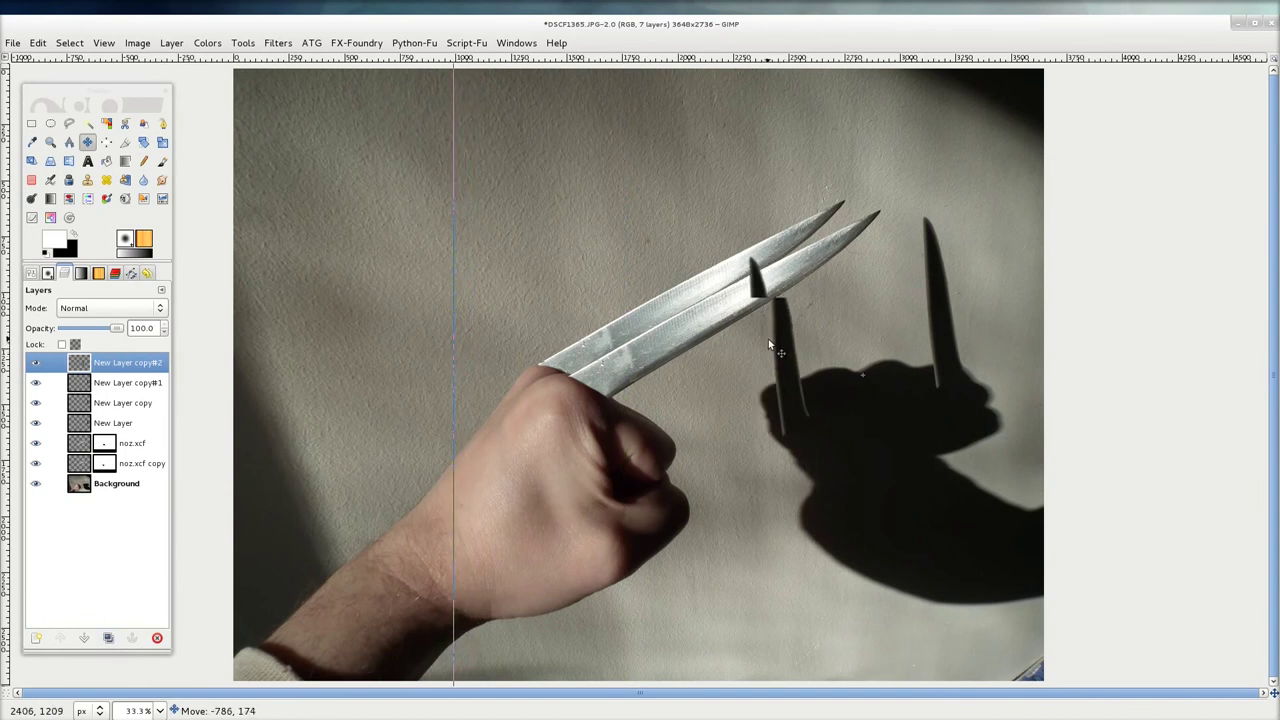
pyautogui.moveTo(767, 341); pyautogui.dragTo(776, 337)
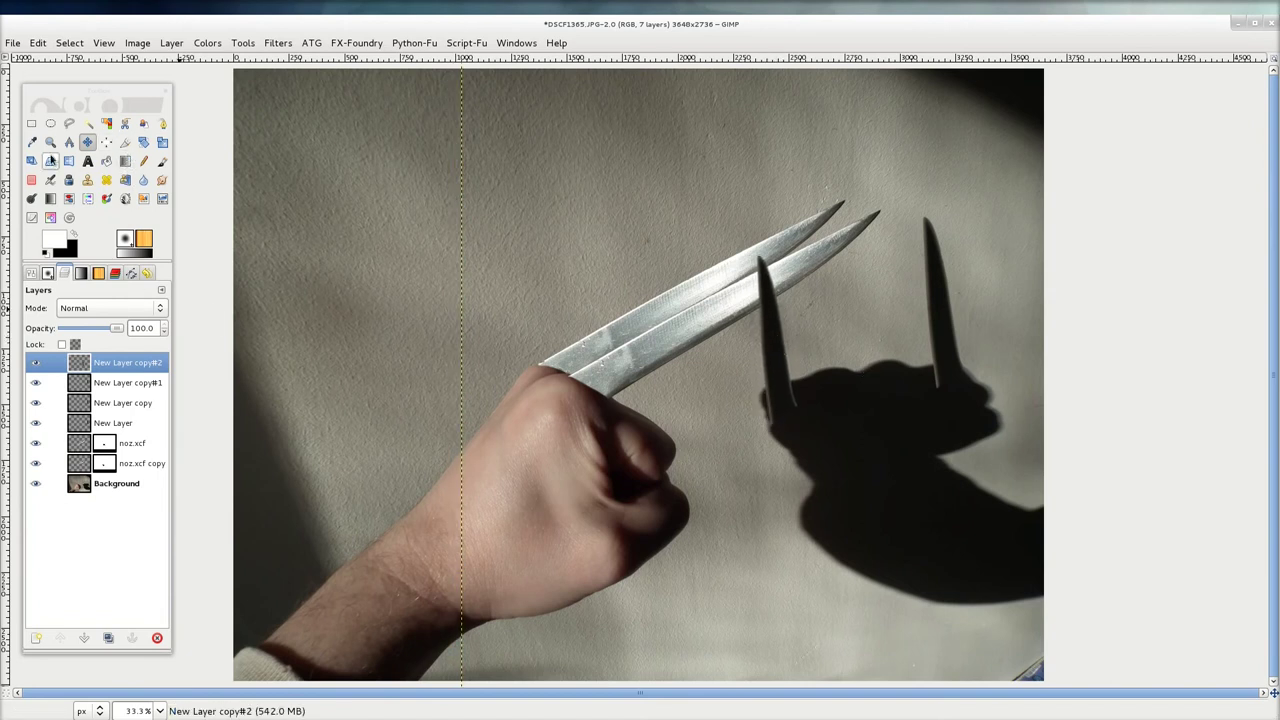
# Step: Rotate that left blade shadow copy to about -9°
pyautogui.click(143, 145)
pyautogui.moveTo(613, 296)
pyautogui.mouseDown()
pyautogui.moveTo(603, 338)
pyautogui.moveTo(595, 306)
pyautogui.mouseUp()
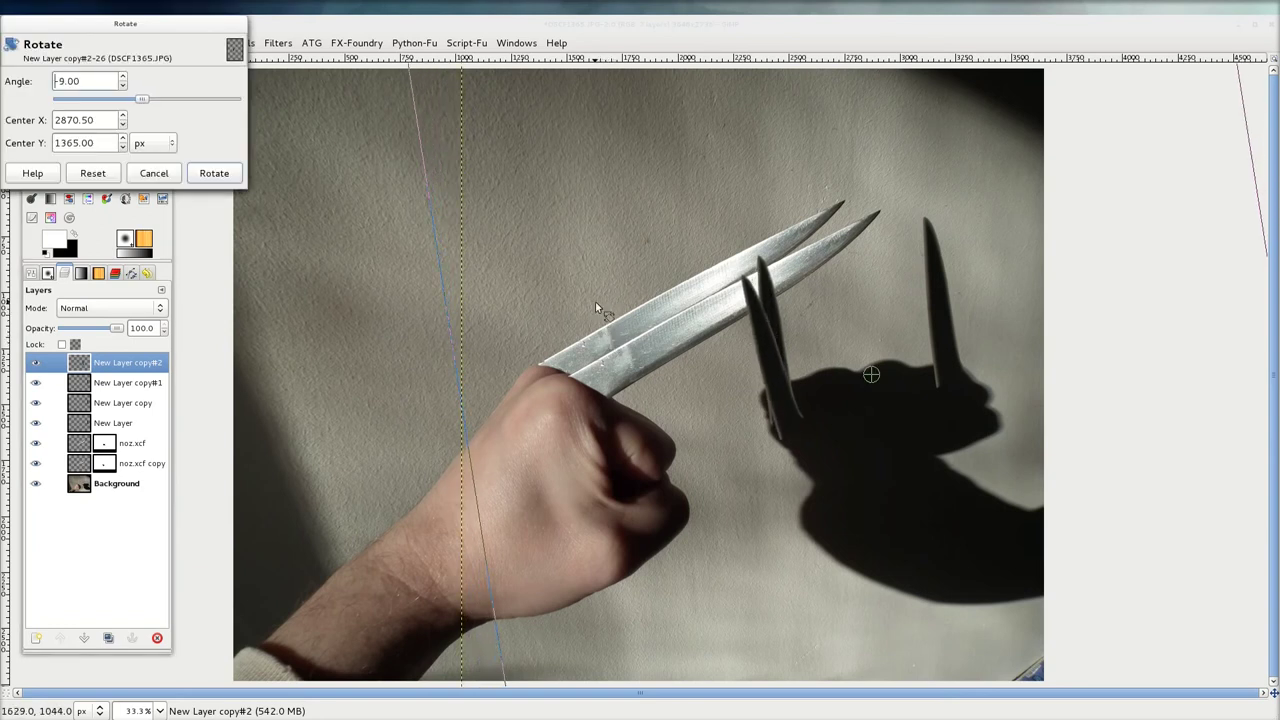
pyautogui.click(214, 173)
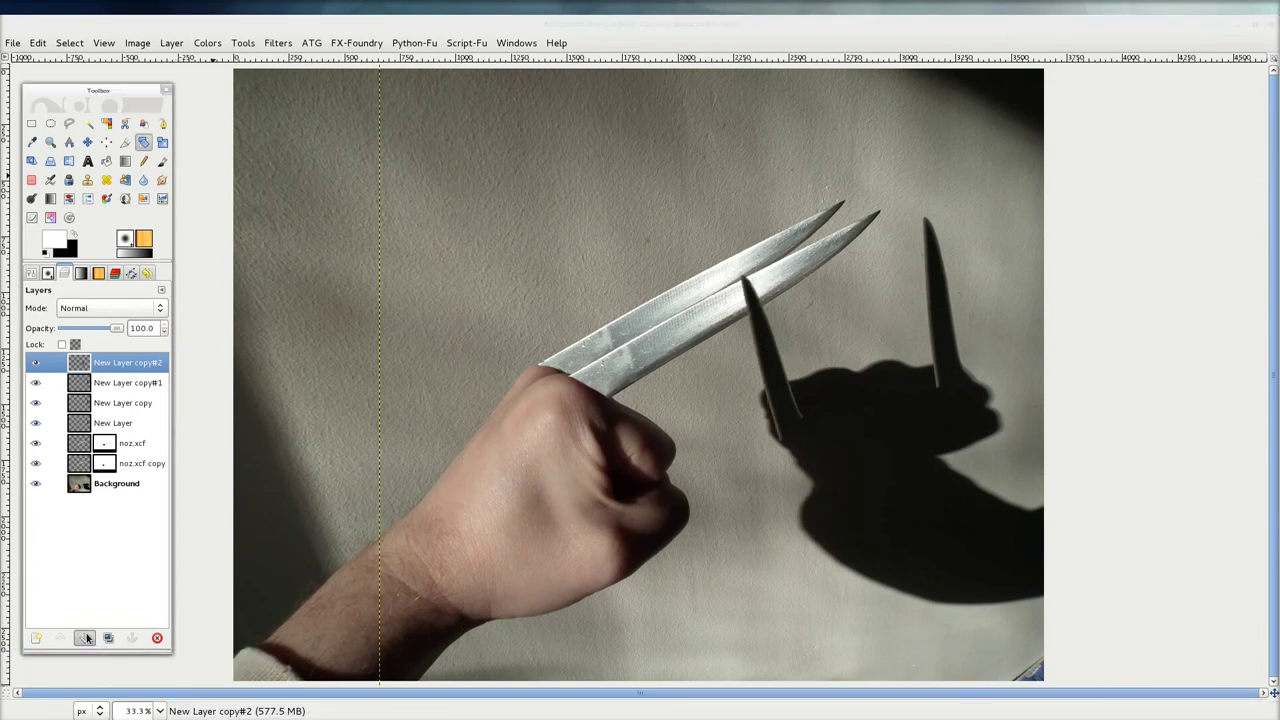
# Step: Lower New Layer copy#2 in the stack, behind both knife layers
pyautogui.click(85, 638)
pyautogui.click(85, 638)
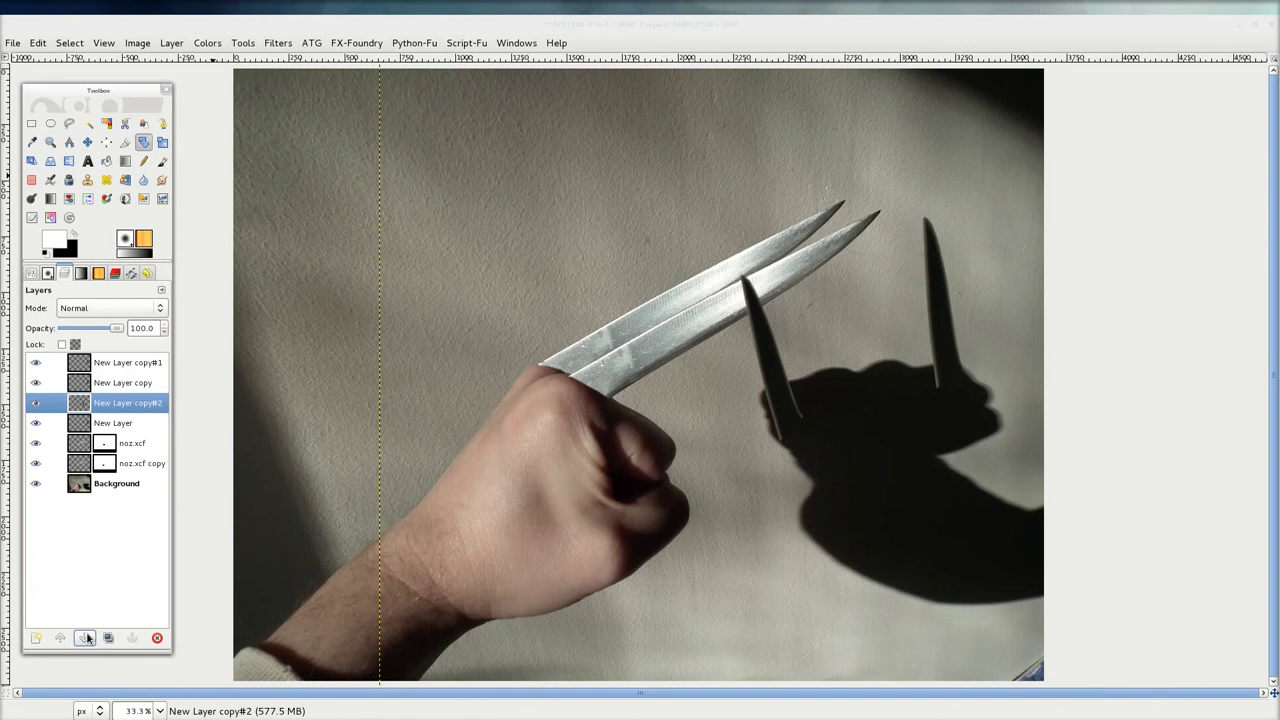
pyautogui.click(85, 638)
pyautogui.click(85, 638)
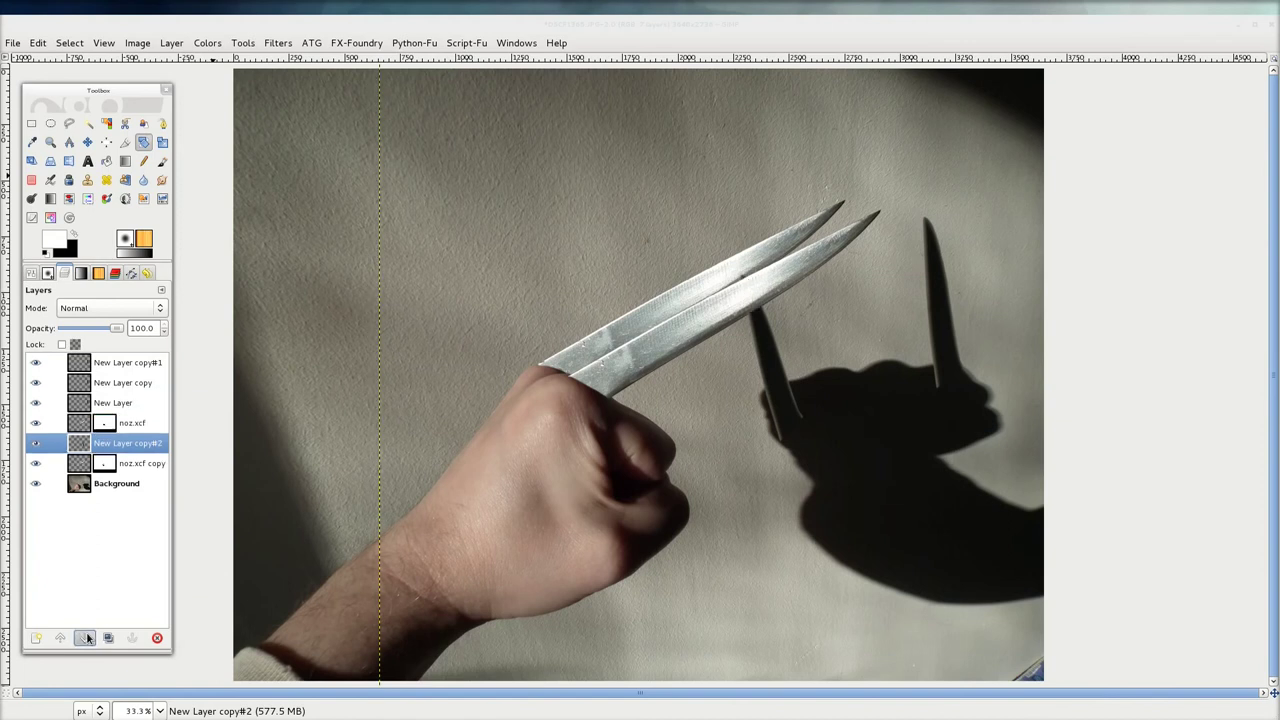
pyautogui.click(85, 638)
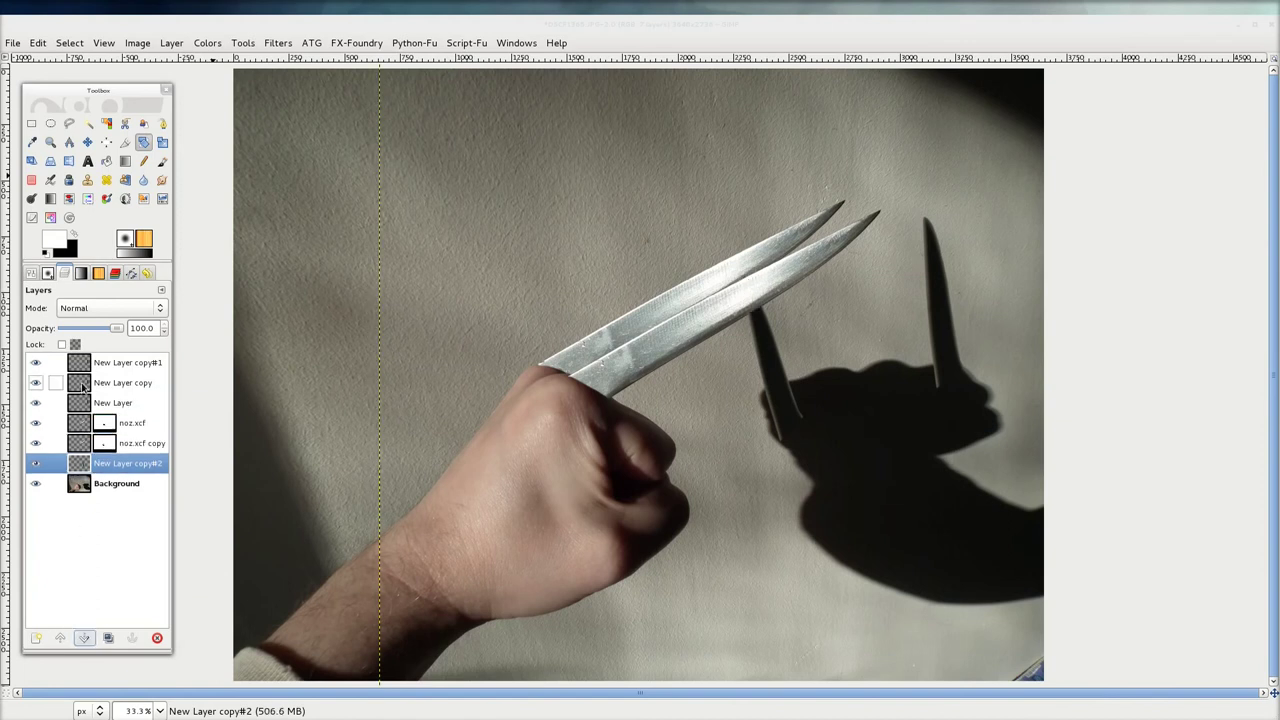
# Step: Move New Layer copy#1 onto the fist and rotate it to -3.25°
pyautogui.click(138, 368)
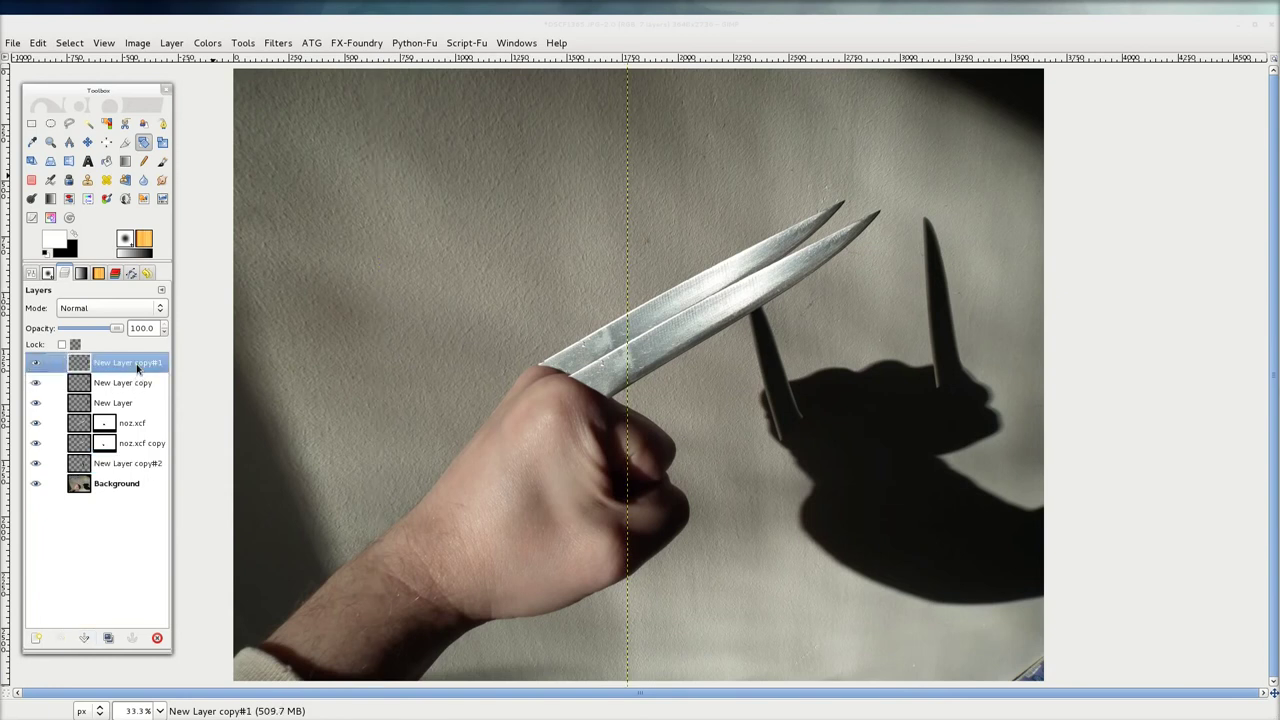
pyautogui.click(87, 142)
pyautogui.moveTo(944, 348); pyautogui.dragTo(829, 387)
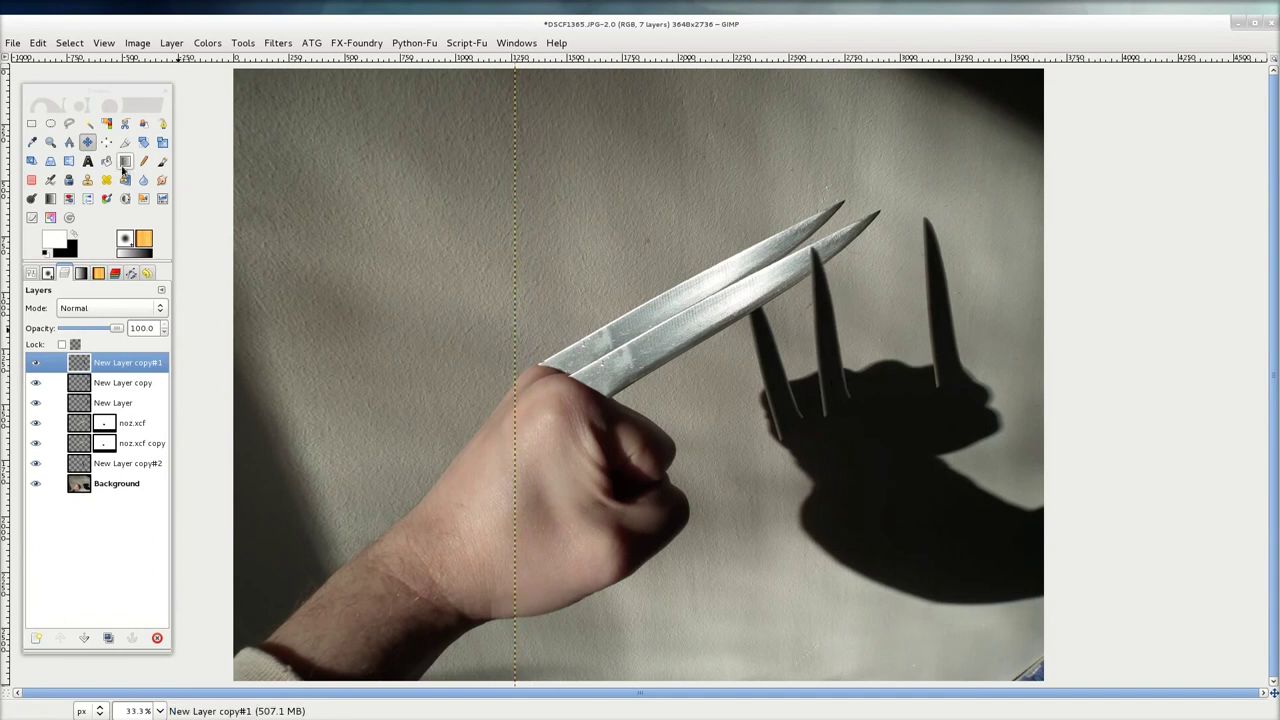
pyautogui.click(143, 142)
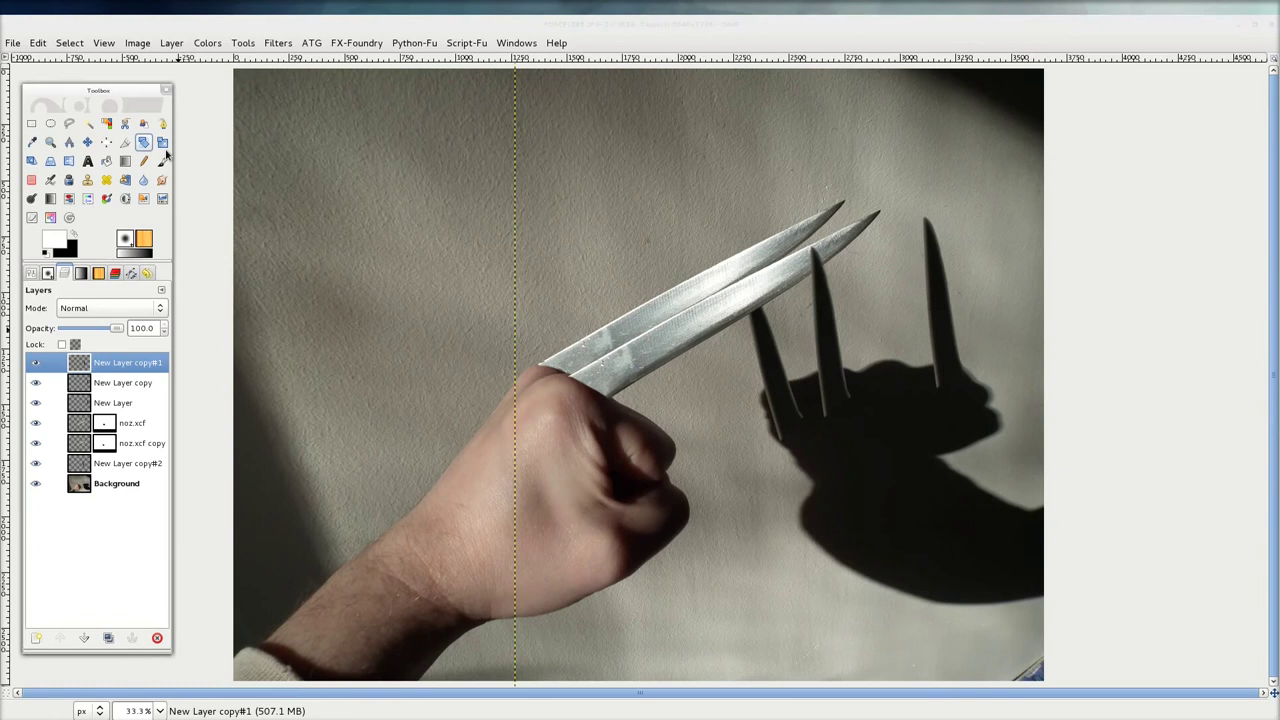
pyautogui.click(694, 336)
pyautogui.moveTo(688, 352); pyautogui.dragTo(688, 355)
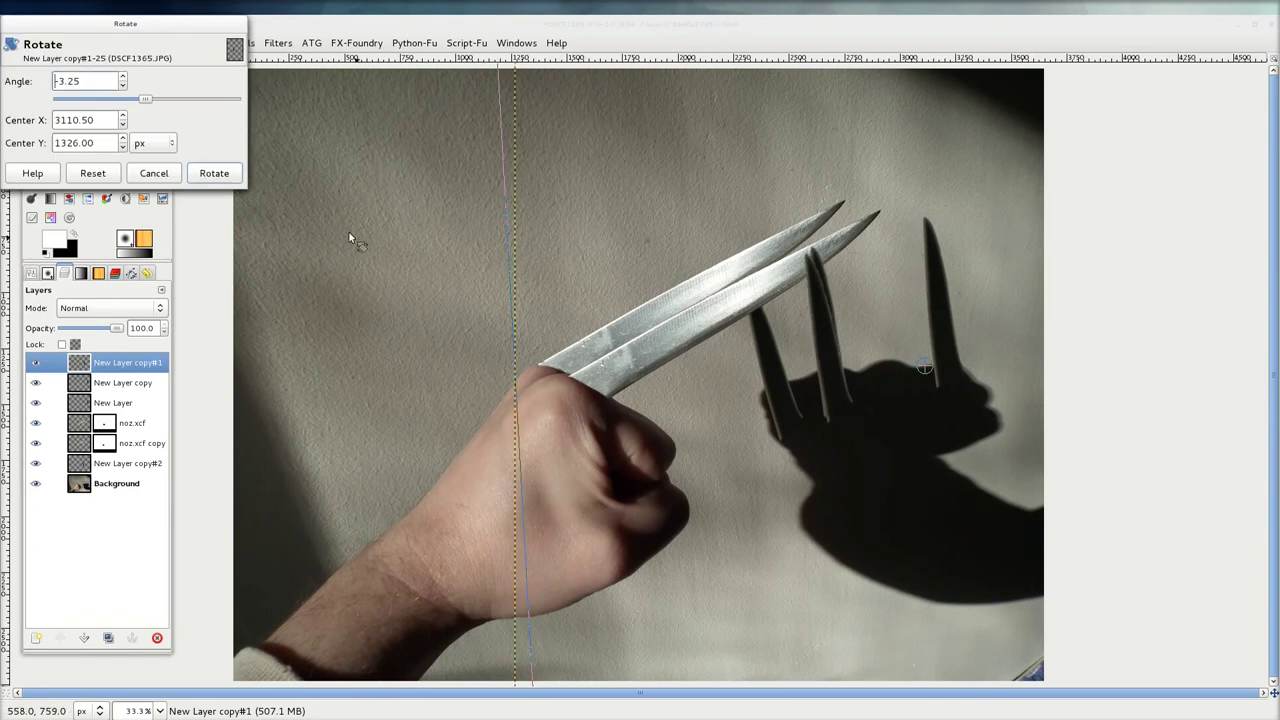
pyautogui.click(213, 174)
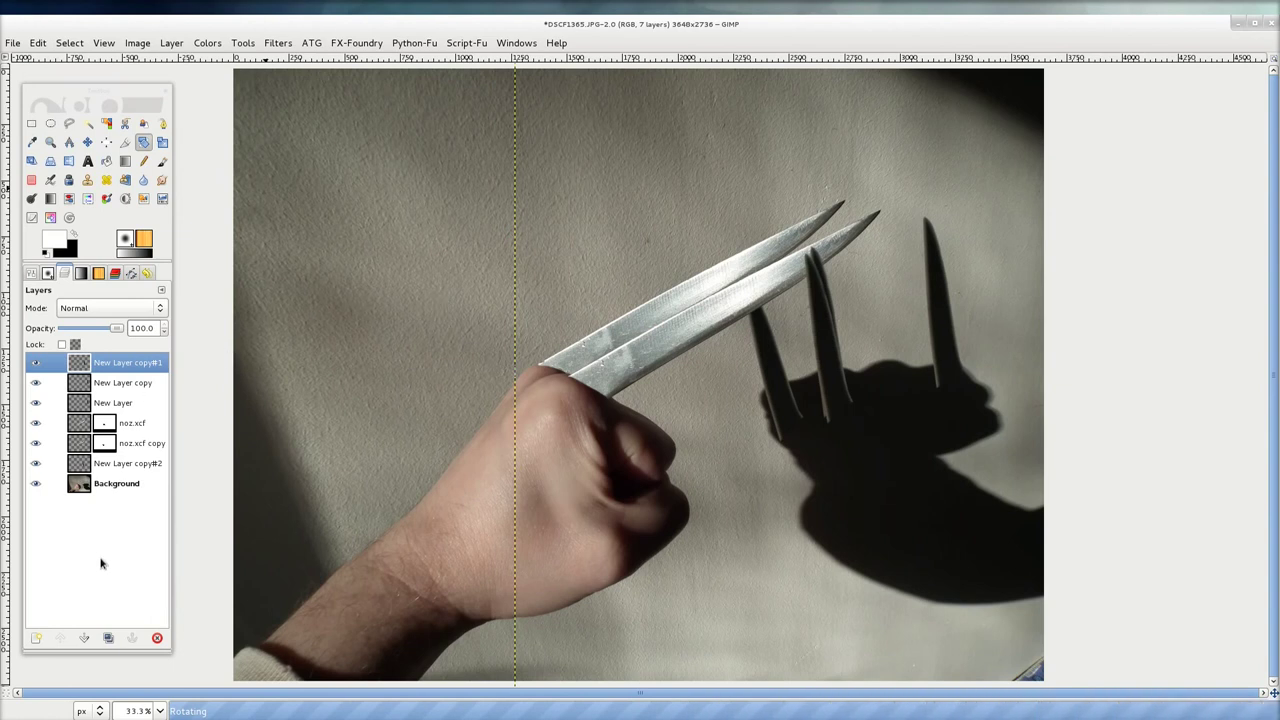
# Step: Lower copy#1 below noz.xcf and select the New Layer copy shadow
pyautogui.click(88, 639)
pyautogui.click(88, 639)
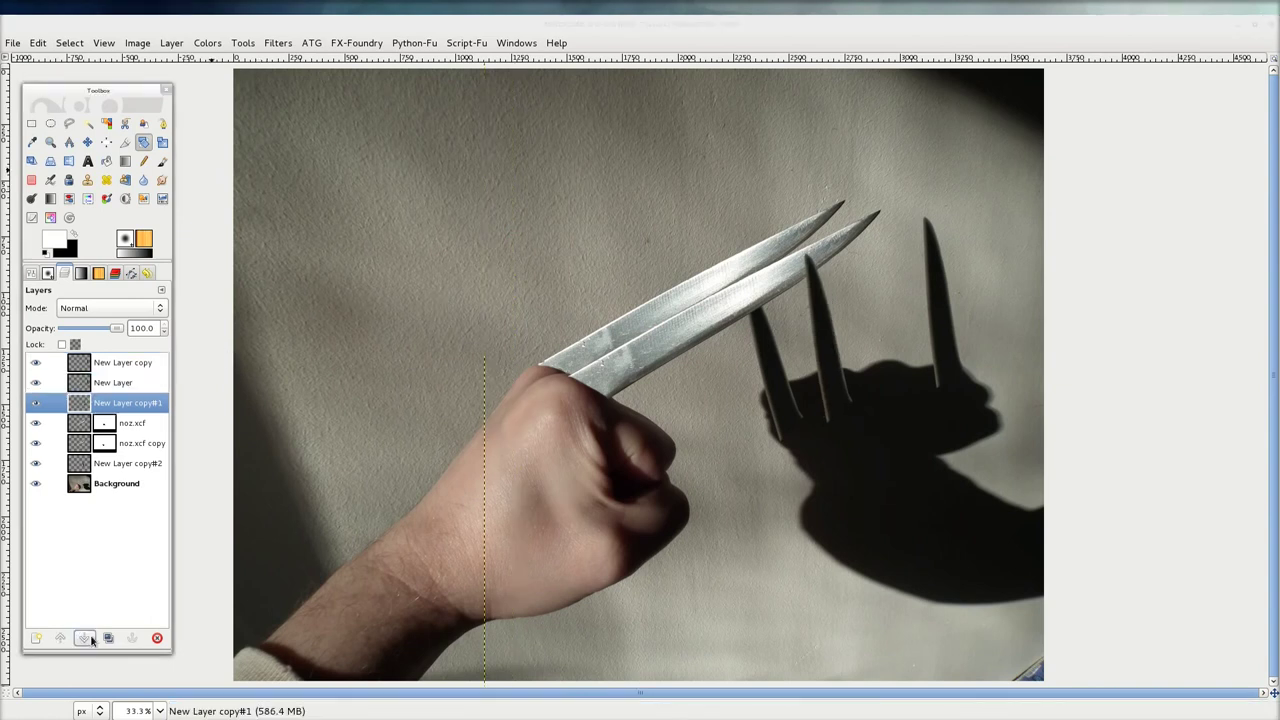
pyautogui.click(90, 639)
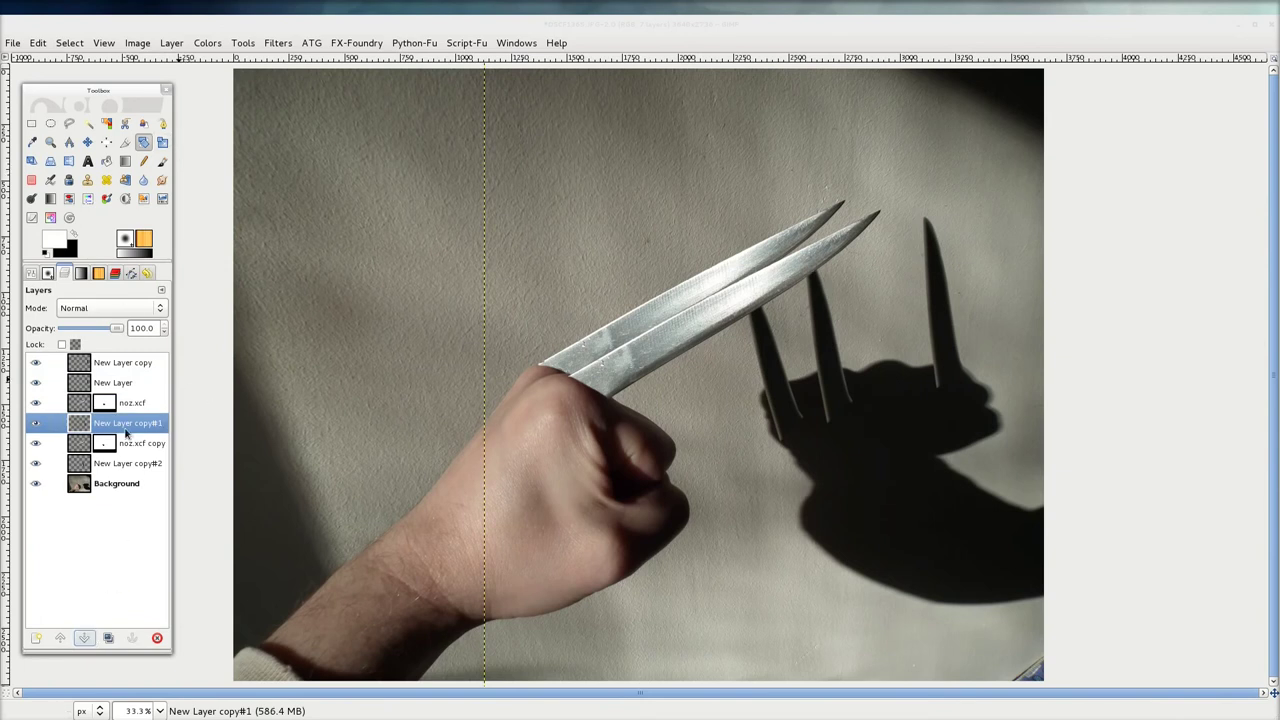
pyautogui.click(126, 366)
# Step: Move the New Layer copy blade shadow onto the fist, nudge it into line, and view at 100%
pyautogui.click(88, 142)
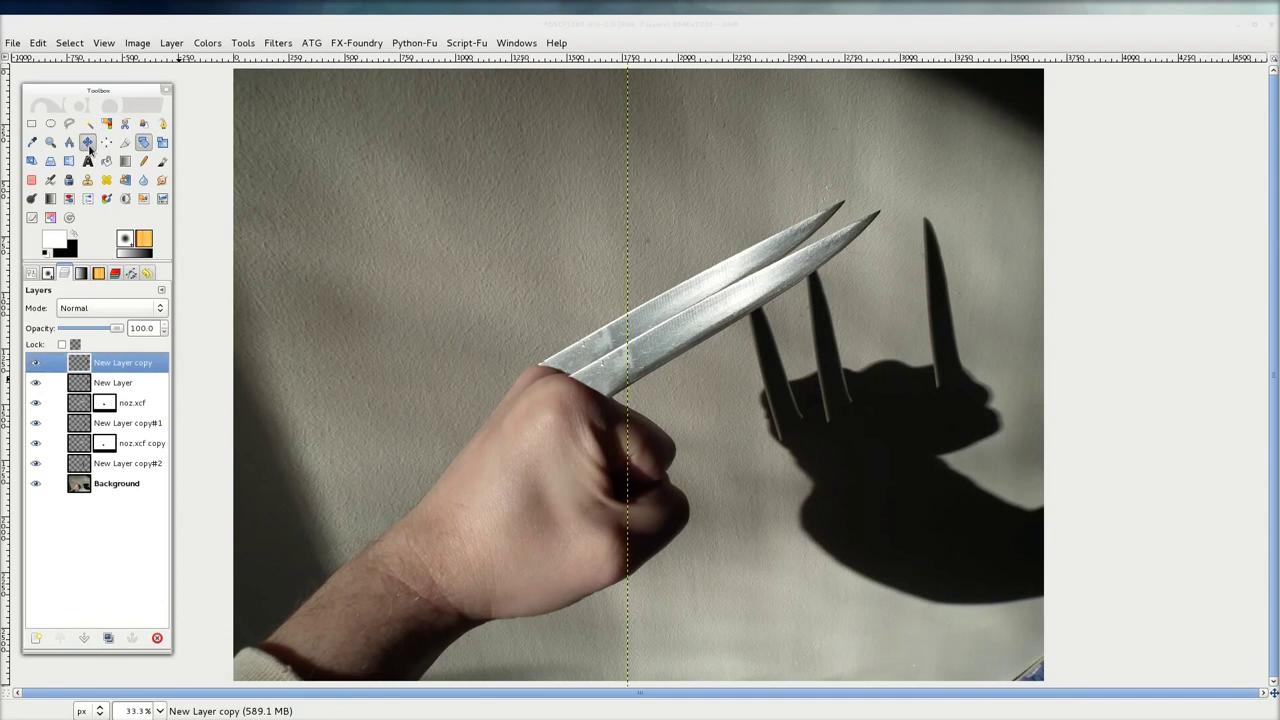
pyautogui.moveTo(941, 358); pyautogui.dragTo(887, 373)
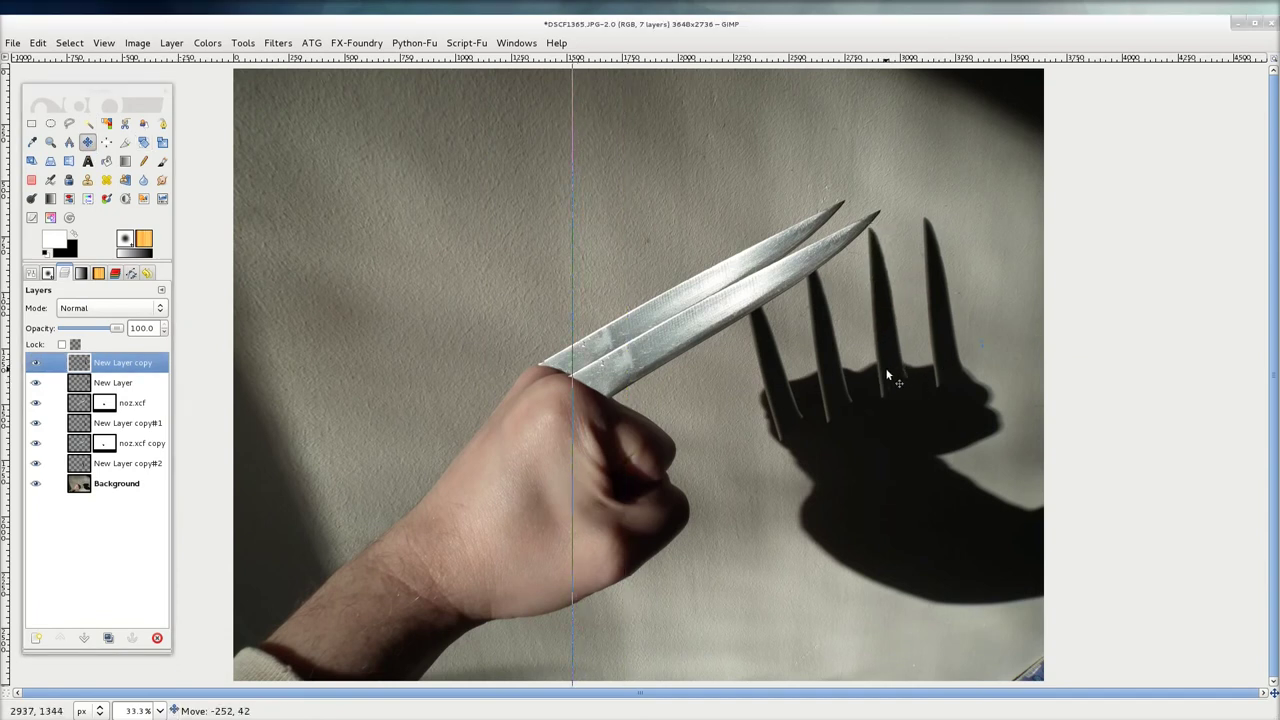
pyautogui.moveTo(887, 376); pyautogui.dragTo(885, 370)
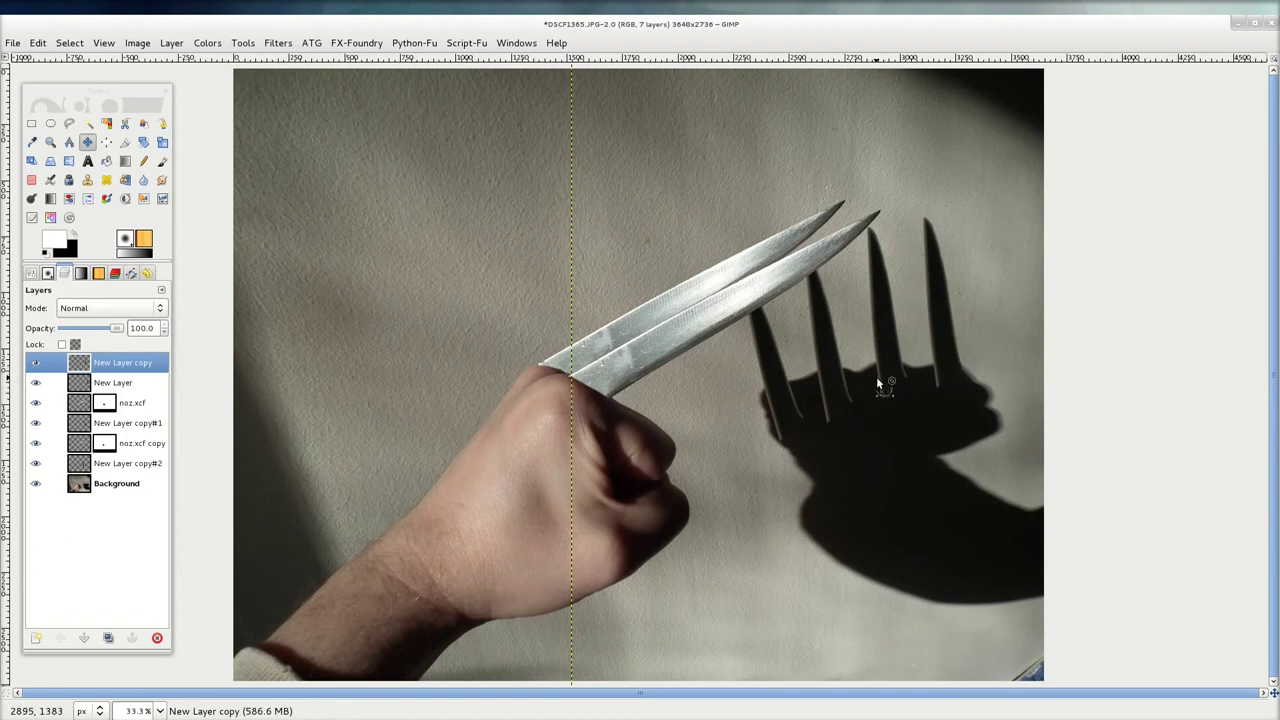
pyautogui.keyDown('ctrl'); pyautogui.scroll(2, 877, 378); pyautogui.keyUp('ctrl')
pyautogui.hscroll(2, 1004, 404)
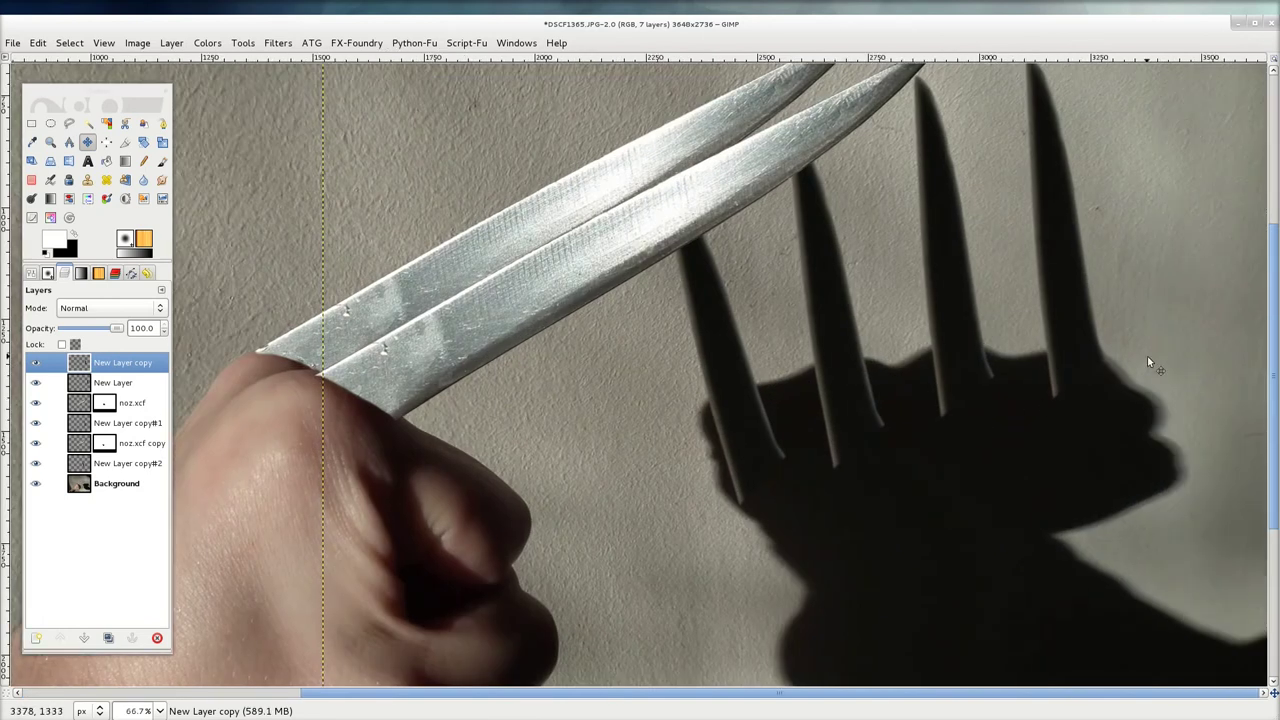
pyautogui.moveTo(1078, 347); pyautogui.dragTo(1083, 354)
pyautogui.click(1103, 357)
pyautogui.press('1')
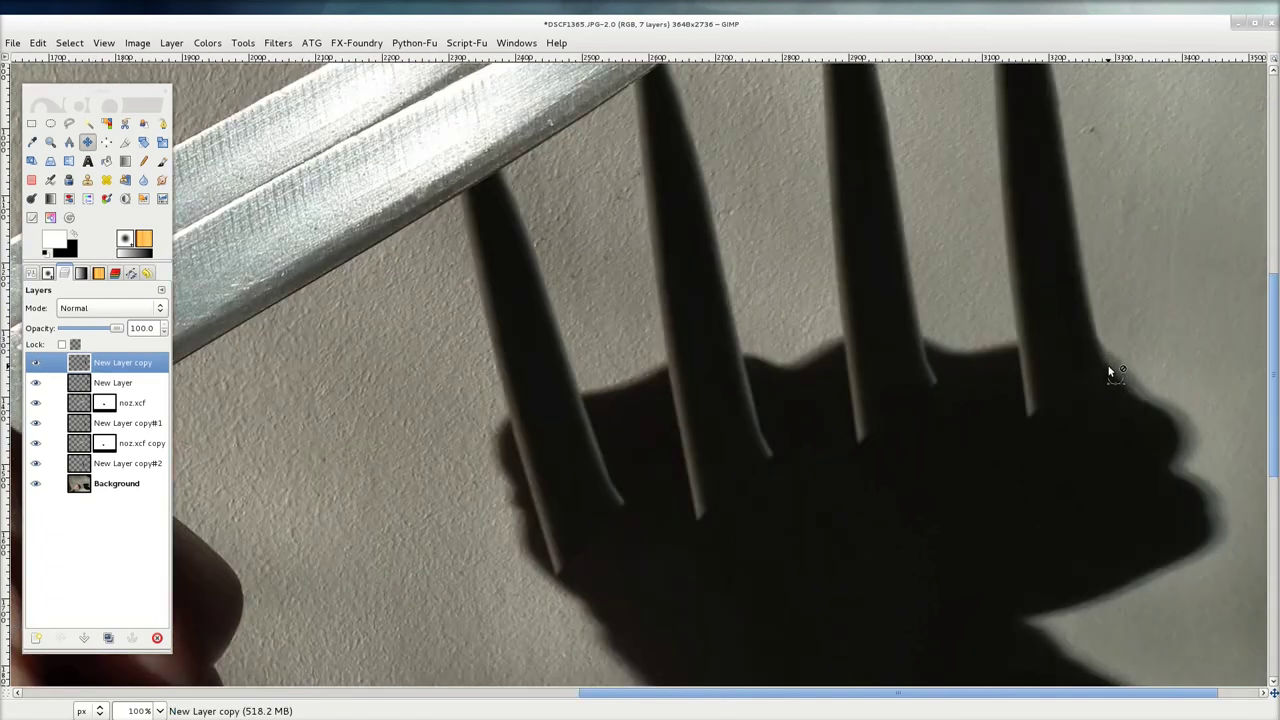
# Step: Clone dark shadow over the light blade edge, then enable Sample merged for the Clone tool
pyautogui.click(86, 181)
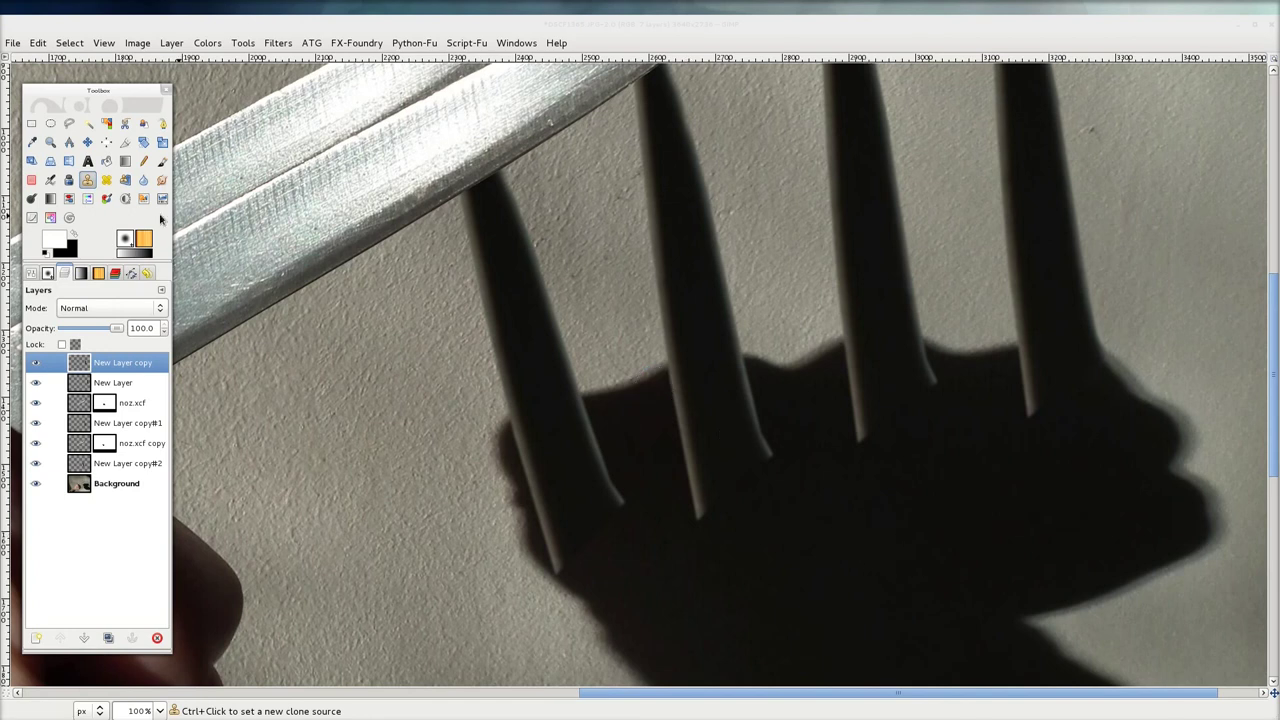
pyautogui.doubleClick(87, 182)
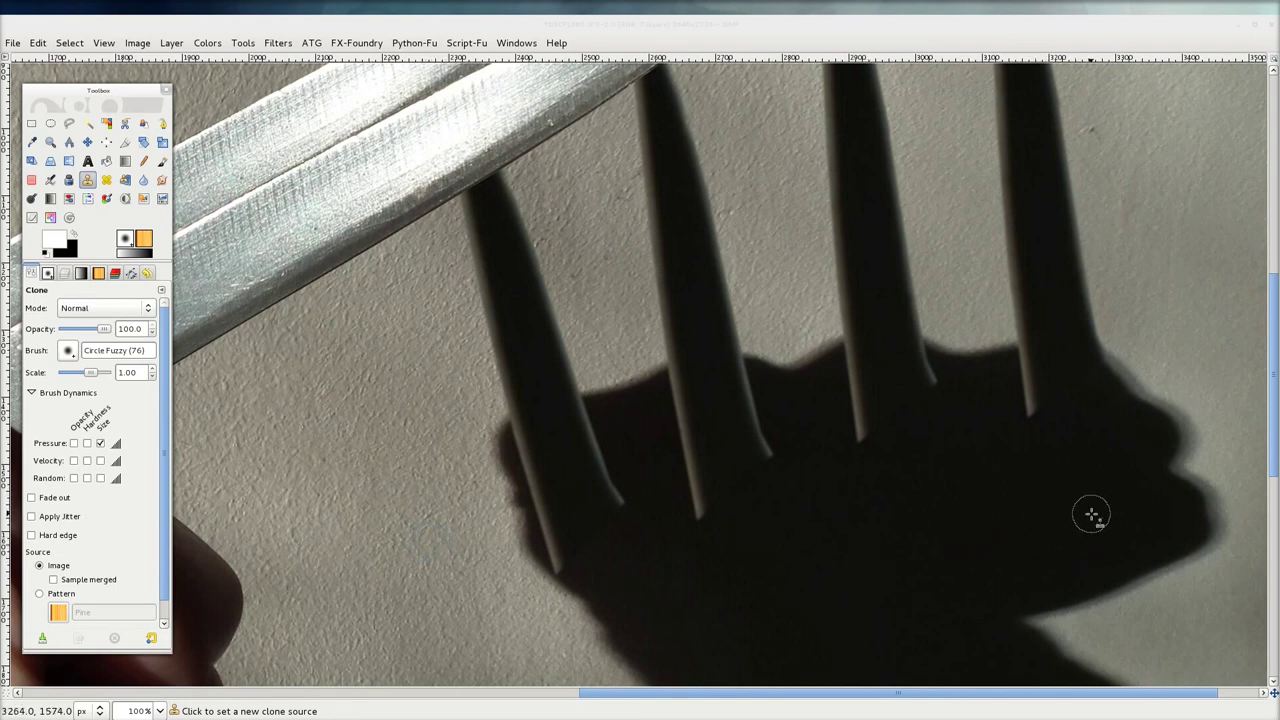
pyautogui.scroll(1, 1096, 502)
pyautogui.scroll(1, 1100, 498)
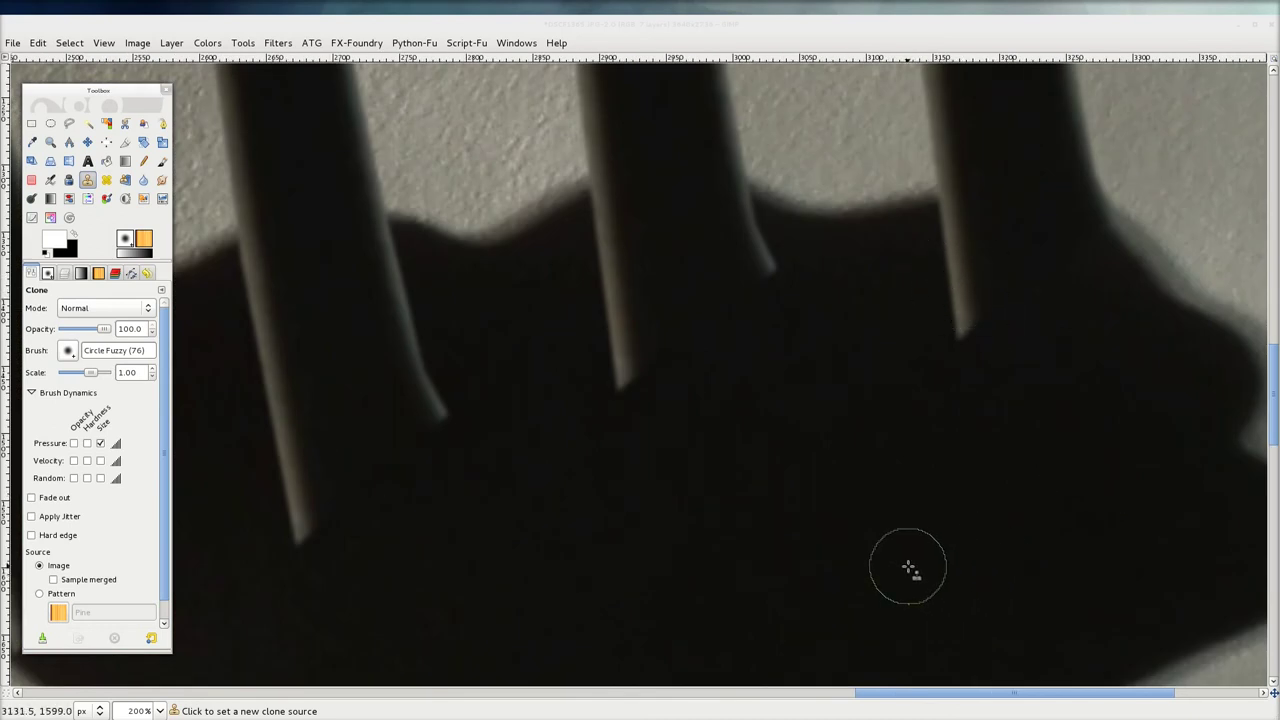
pyautogui.keyDown('ctrl'); pyautogui.click(902, 600); pyautogui.keyUp('ctrl')
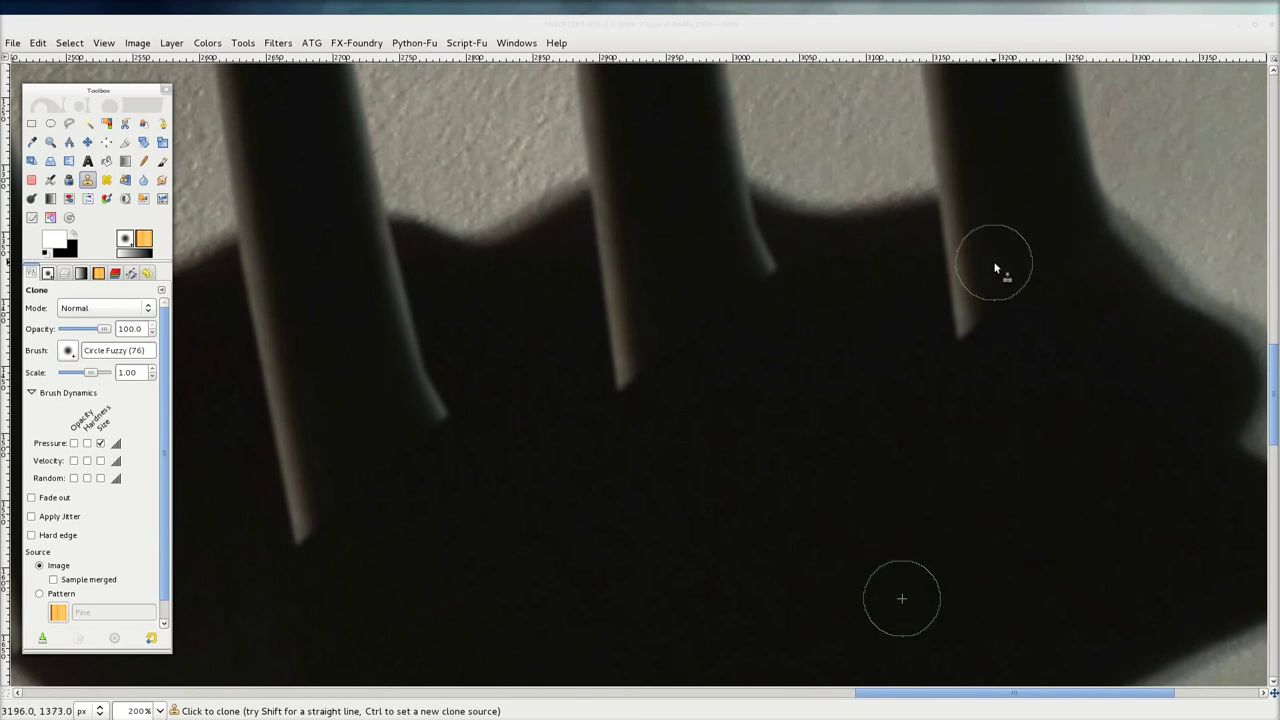
pyautogui.click(974, 321)
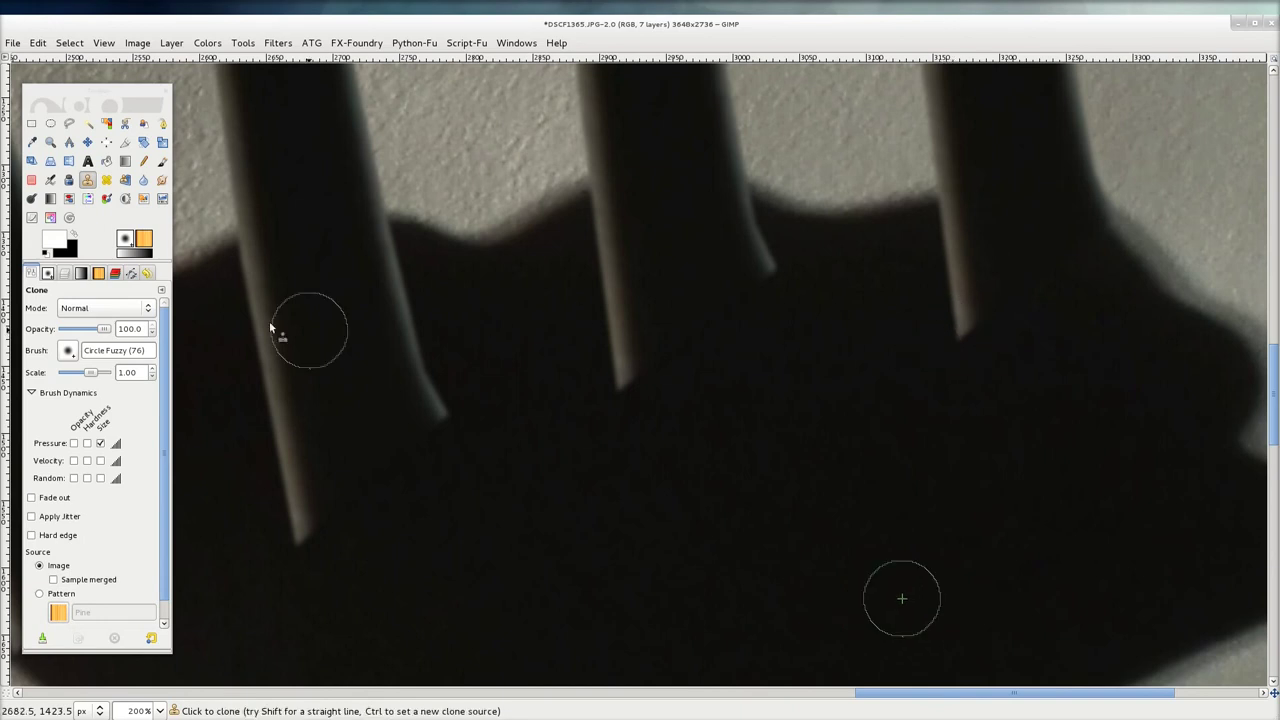
pyautogui.click(66, 275)
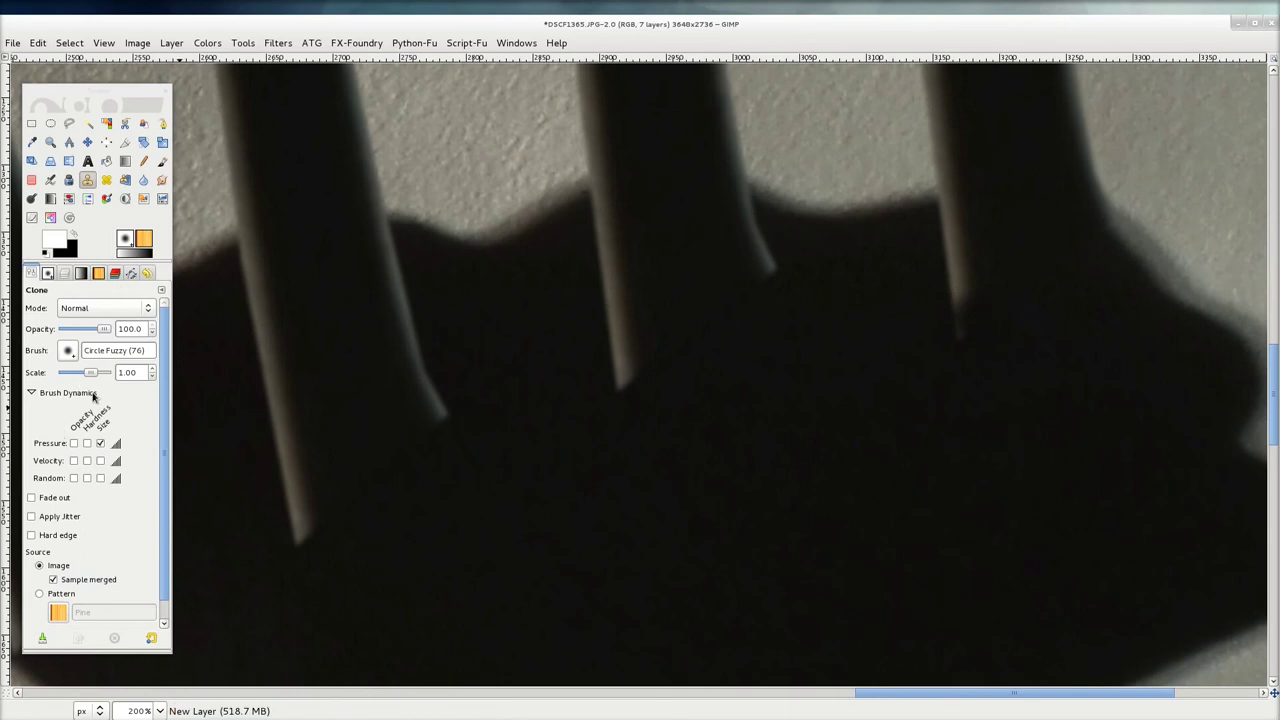
# Step: Clone shadow over the tip and lower end of the right blade shadow
pyautogui.scroll(-1, 103, 562)
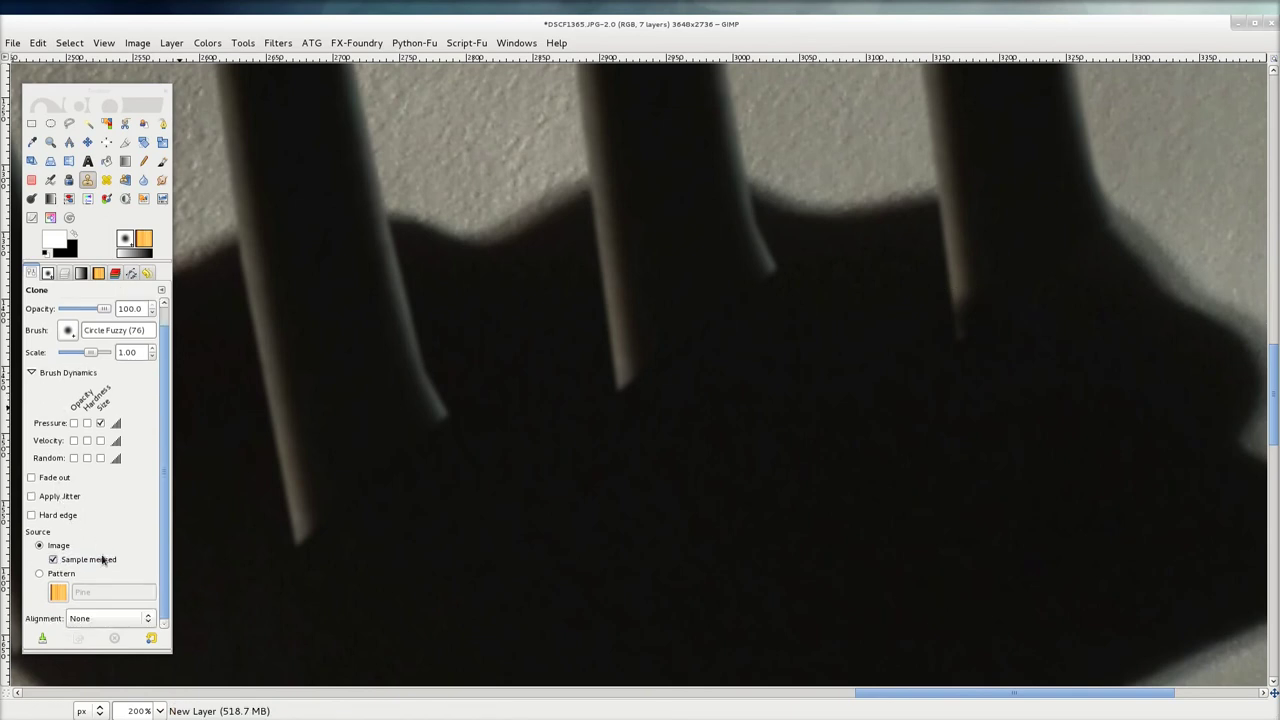
pyautogui.click(955, 312)
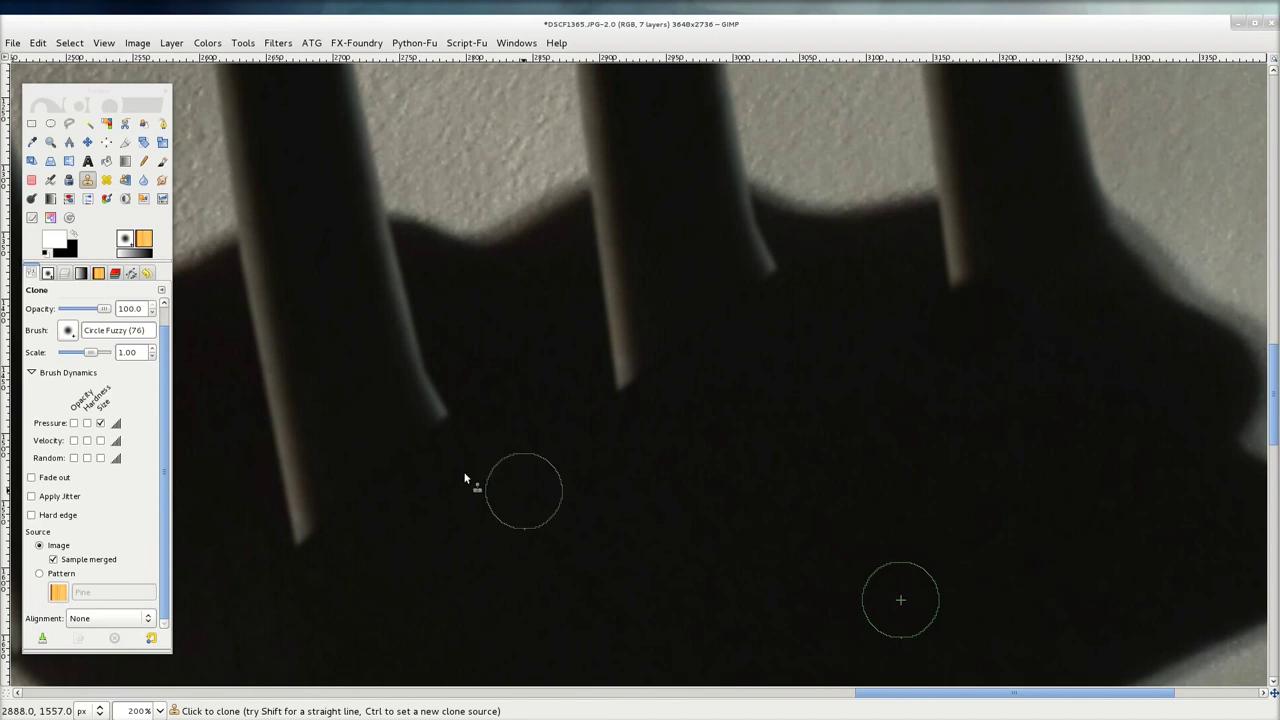
pyautogui.click(65, 275)
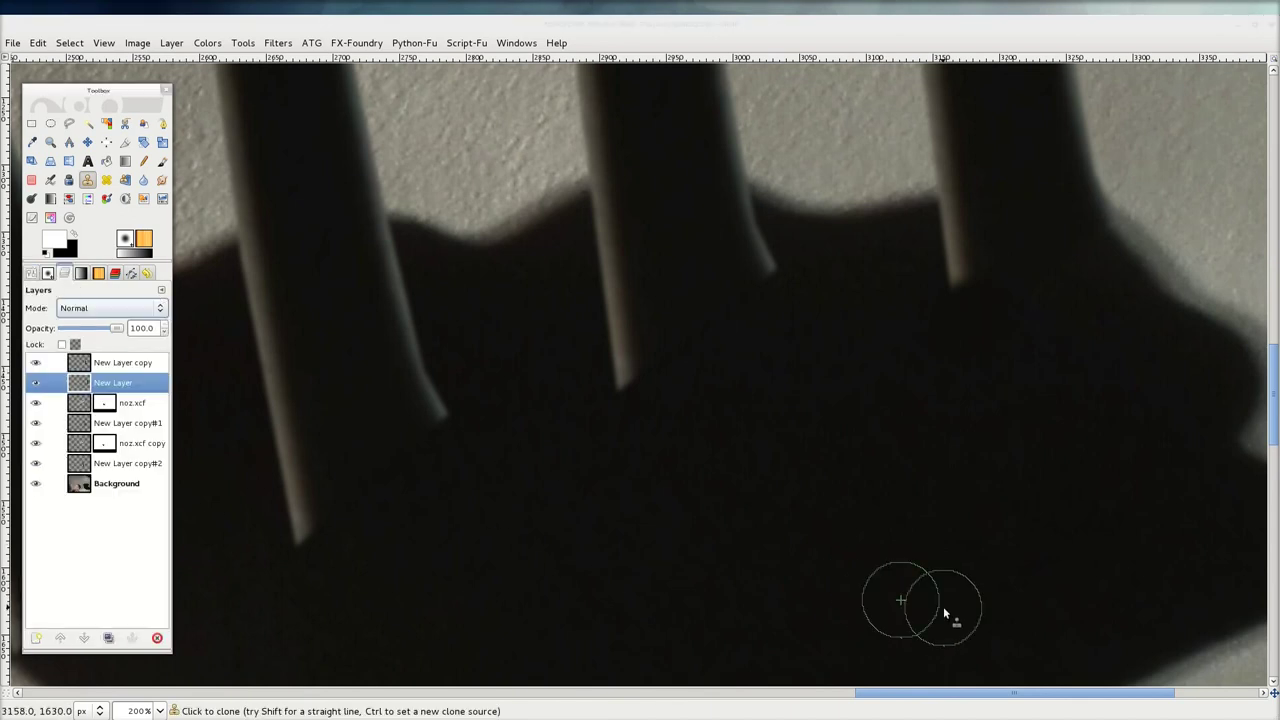
pyautogui.moveTo(999, 265)
pyautogui.mouseDown()
pyautogui.moveTo(934, 280)
pyautogui.moveTo(969, 269)
pyautogui.moveTo(966, 234)
pyautogui.moveTo(945, 233)
pyautogui.mouseUp()
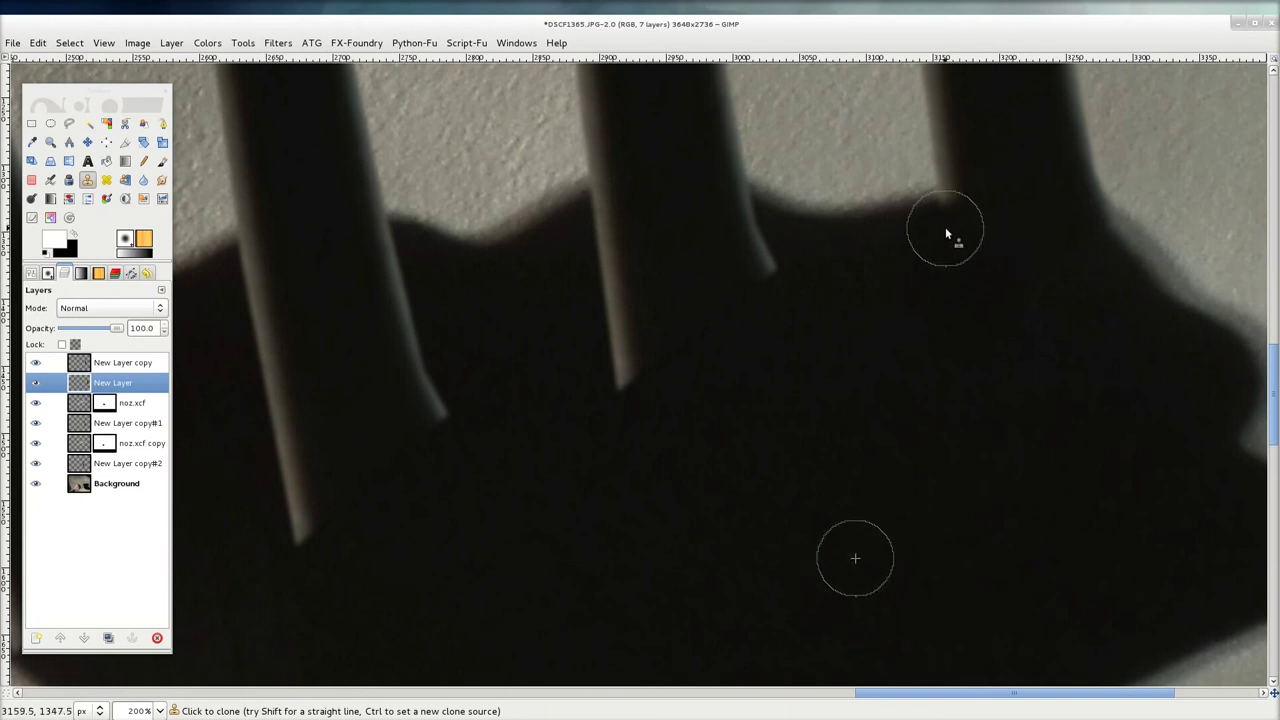
pyautogui.press('ctrl')
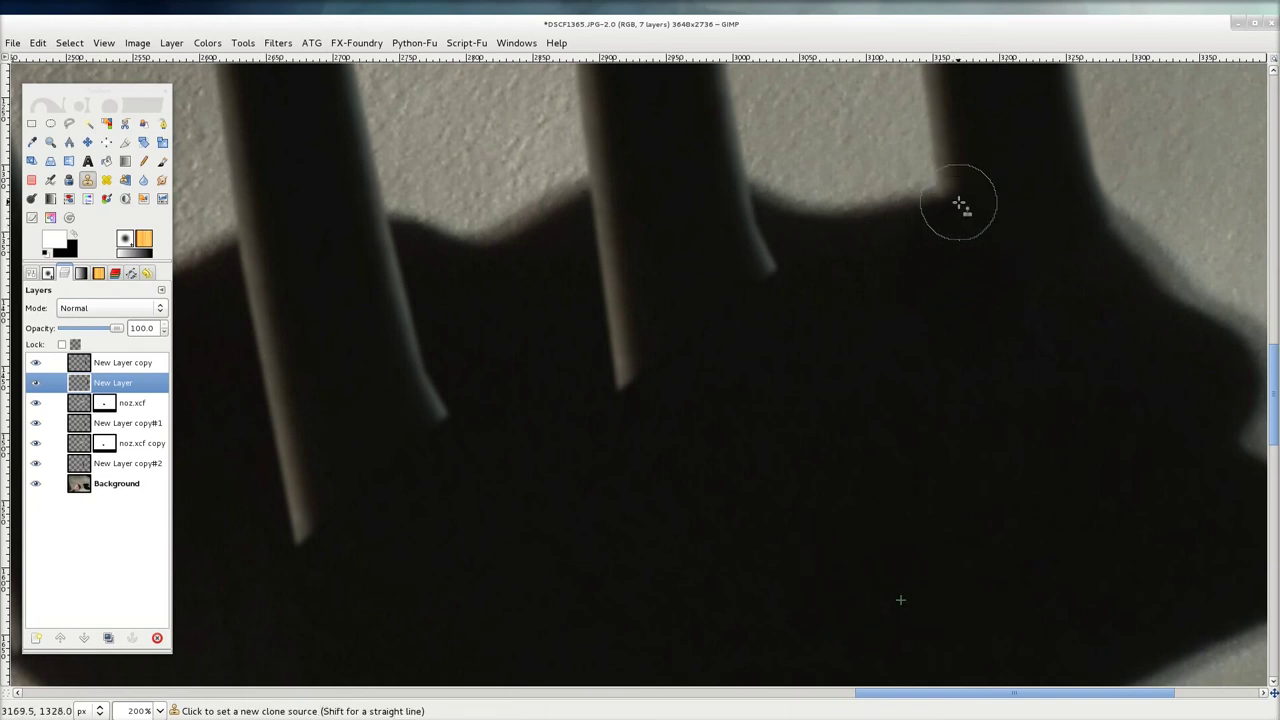
pyautogui.scroll(1, 961, 203)
pyautogui.scroll(1, 965, 202)
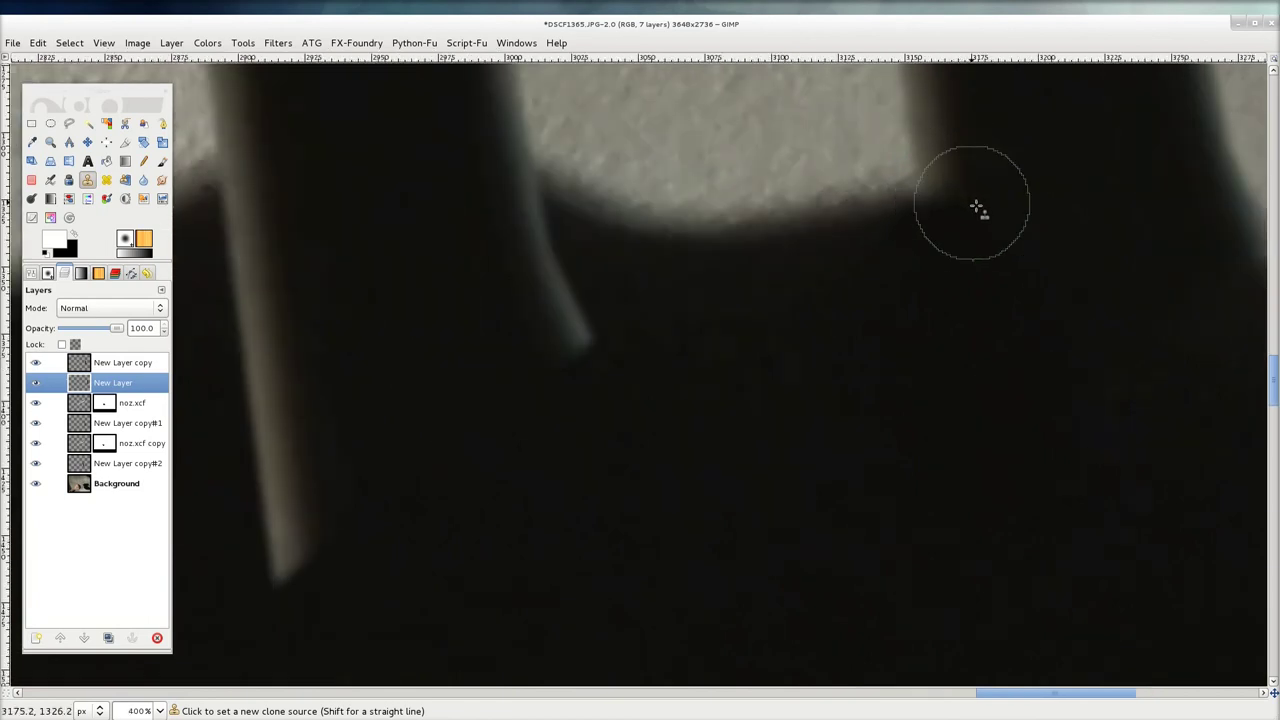
pyautogui.scroll(-2, 1000, 215)
pyautogui.scroll(1, 1180, 245)
pyautogui.scroll(-1, 1020, 277)
pyautogui.scroll(-1, 1020, 277)
pyautogui.scroll(3, 1063, 160)
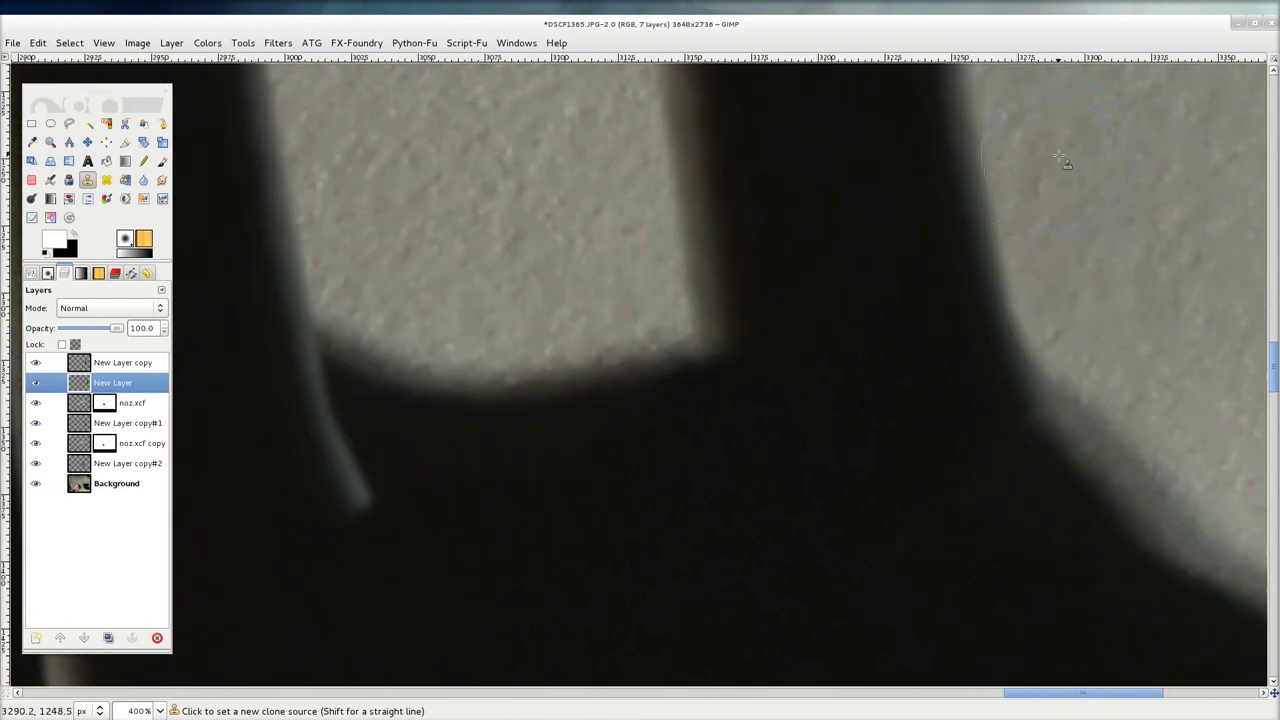
pyautogui.scroll(-4, 810, 323)
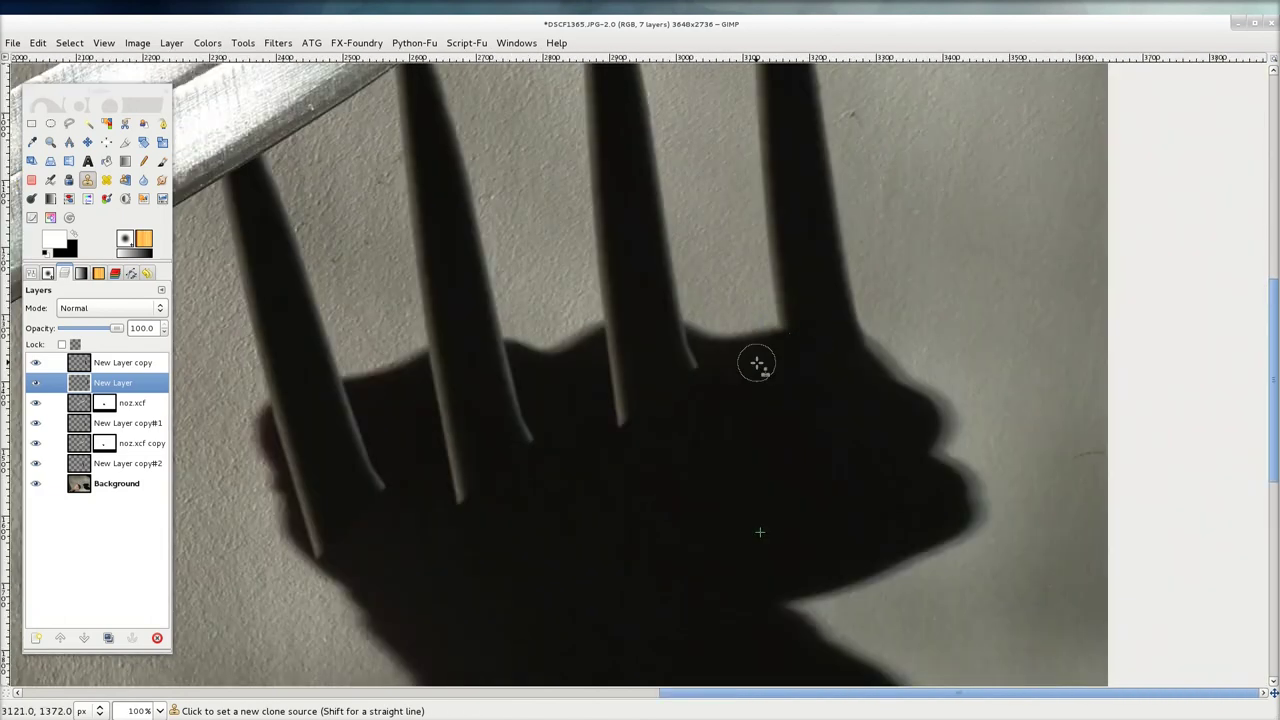
pyautogui.scroll(2, 677, 366)
pyautogui.scroll(1, 683, 371)
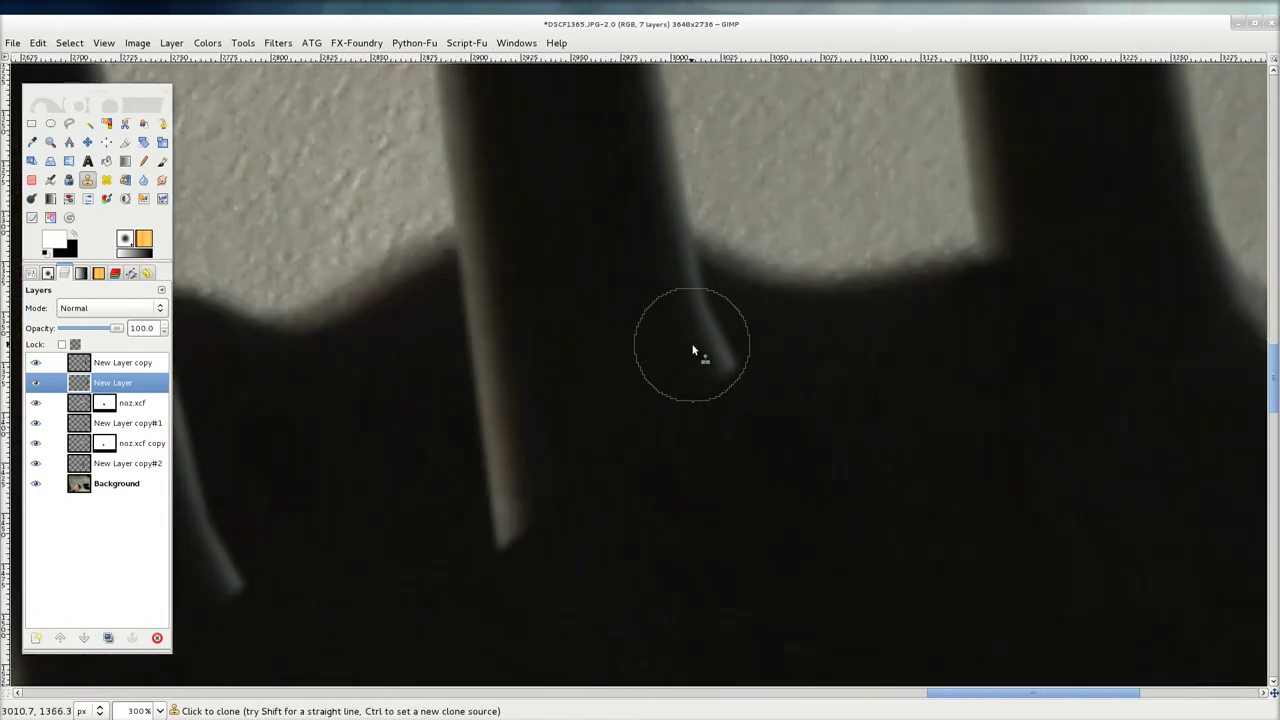
pyautogui.scroll(-3, 760, 450)
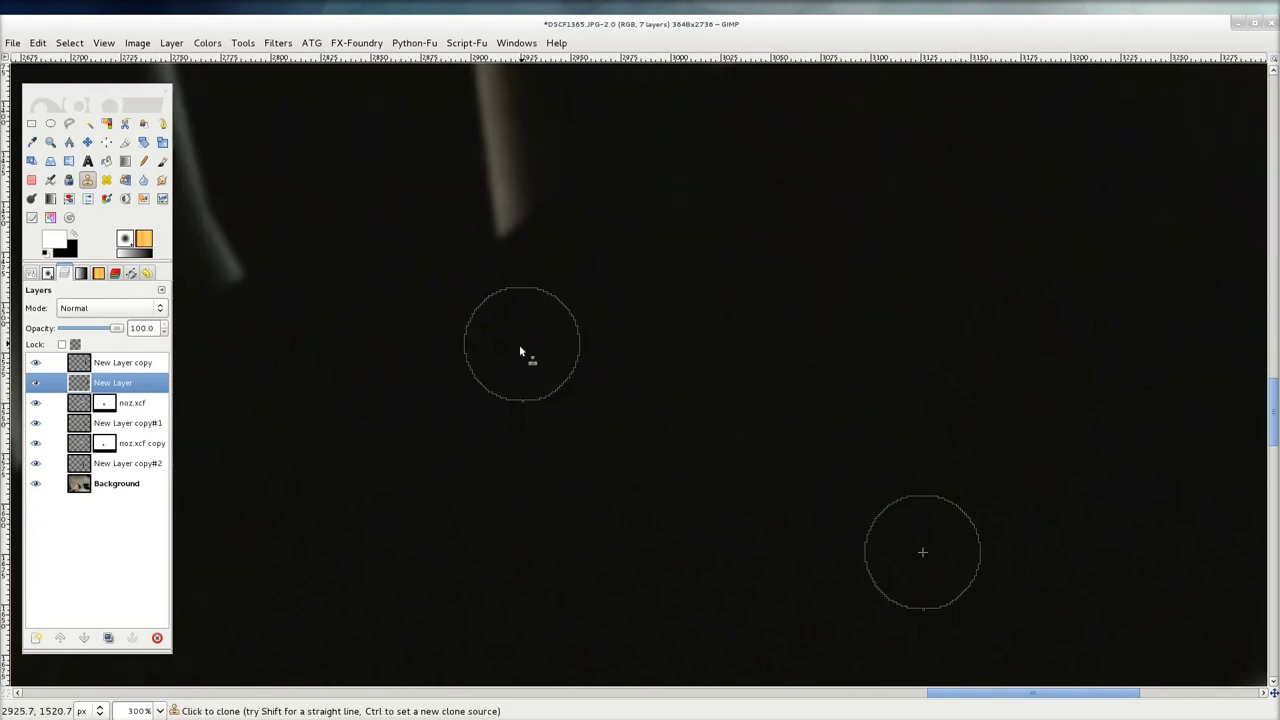
# Step: On the New Layer copy layer, clone over the lower shadow's light streak and corner
pyautogui.click(129, 363)
pyautogui.scroll(5, 668, 360)
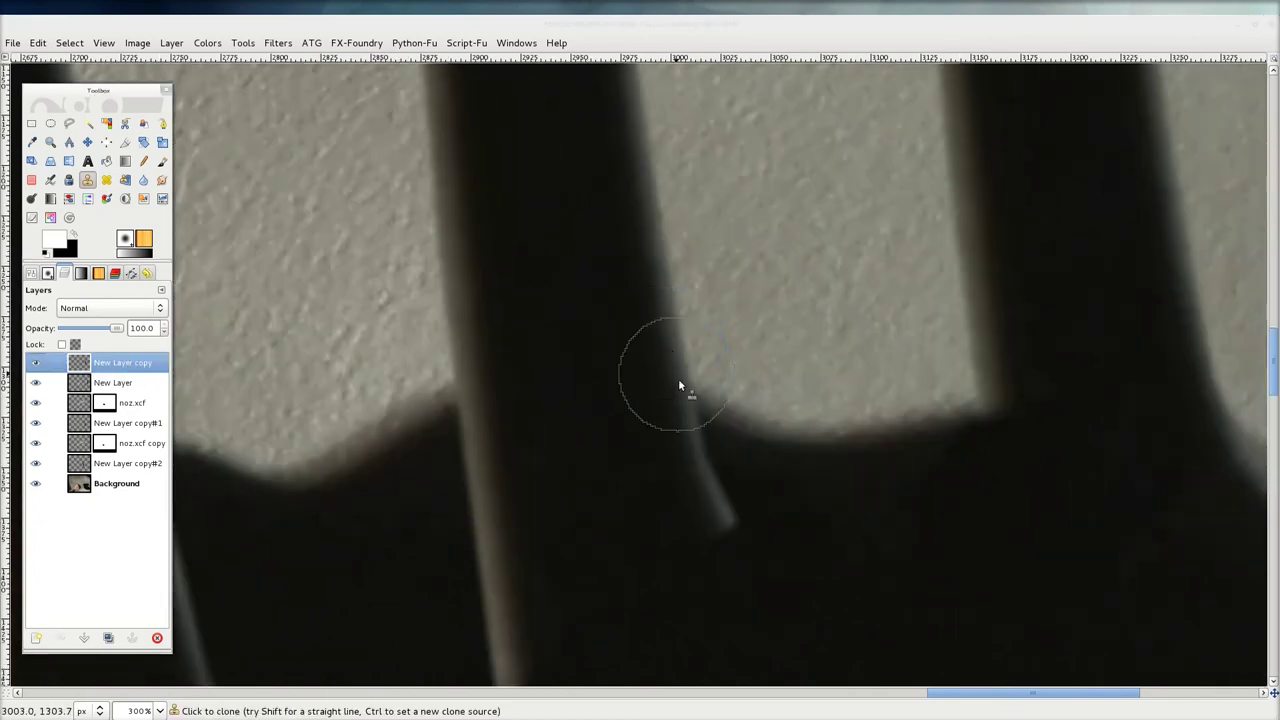
pyautogui.moveTo(709, 544); pyautogui.dragTo(723, 536)
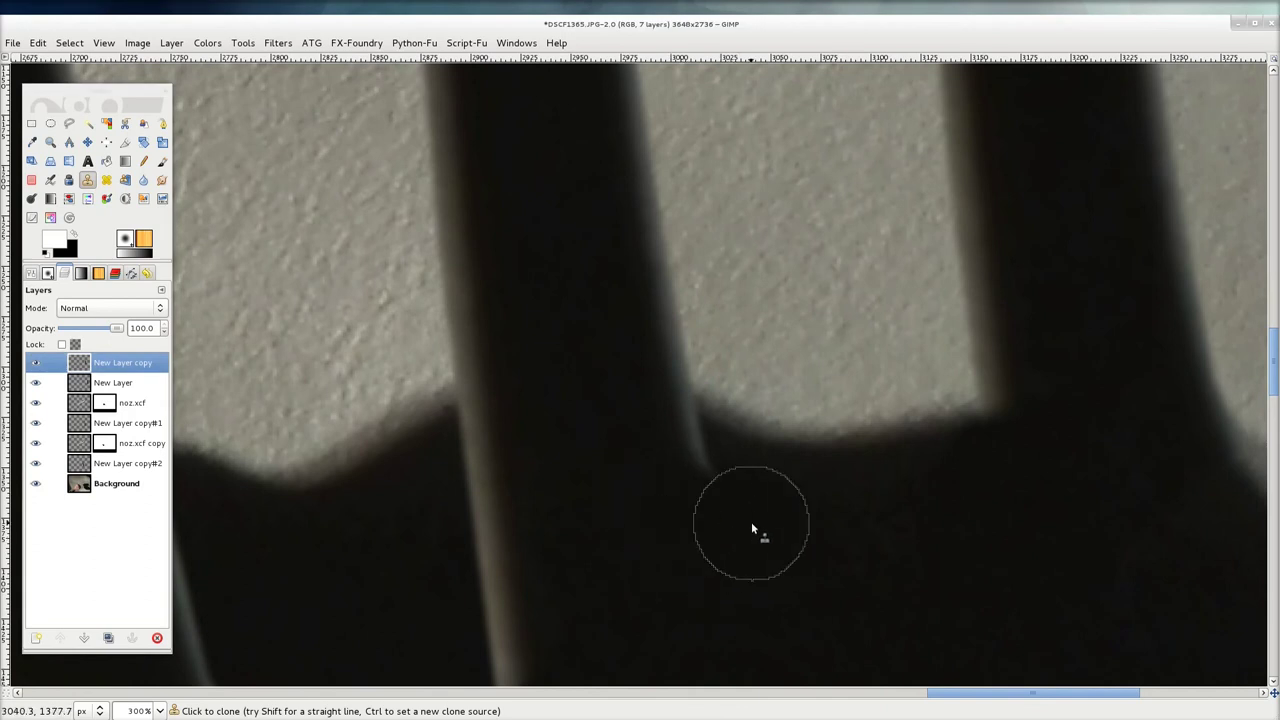
pyautogui.click(663, 438)
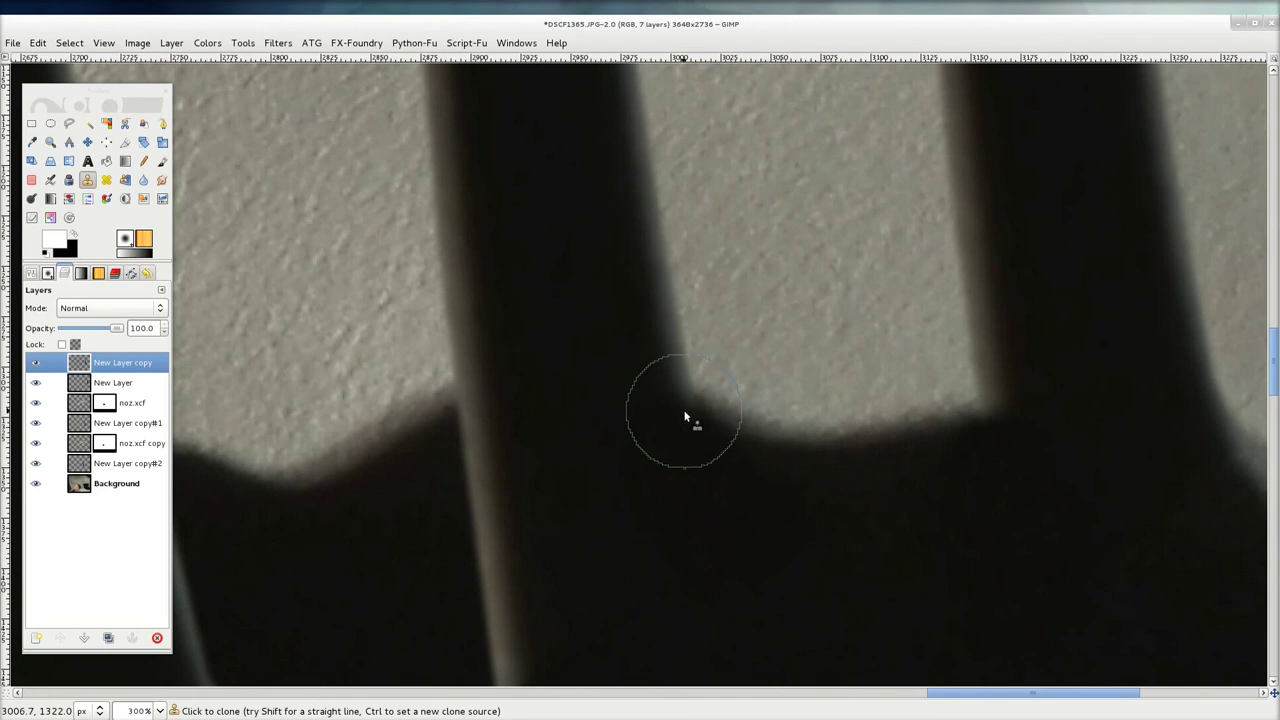
pyautogui.click(698, 430)
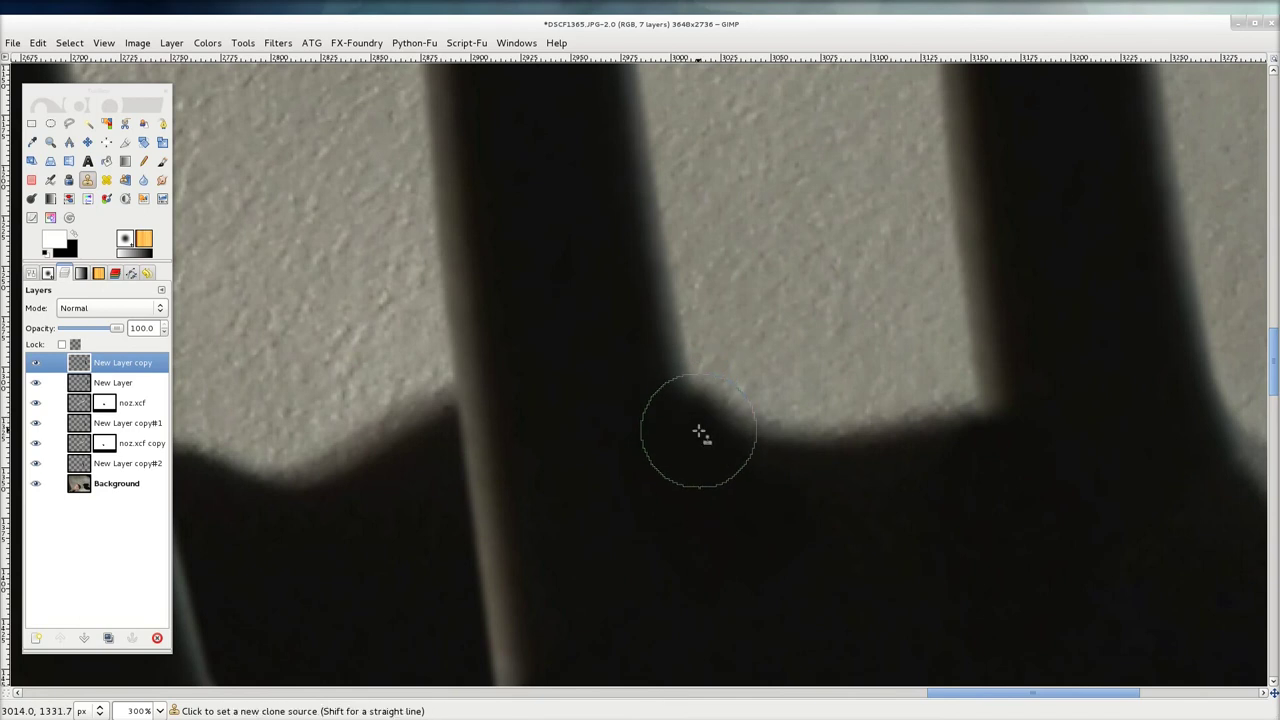
pyautogui.scroll(-5, 650, 445)
pyautogui.hscroll(-3, 650, 445)
# Step: Paint shadow over the remaining light streaks up to the blade tip
pyautogui.moveTo(745, 392)
pyautogui.mouseDown()
pyautogui.moveTo(580, 400)
pyautogui.moveTo(655, 319)
pyautogui.moveTo(634, 349)
pyautogui.moveTo(622, 293)
pyautogui.moveTo(582, 251)
pyautogui.moveTo(617, 222)
pyautogui.moveTo(600, 229)
pyautogui.mouseUp()
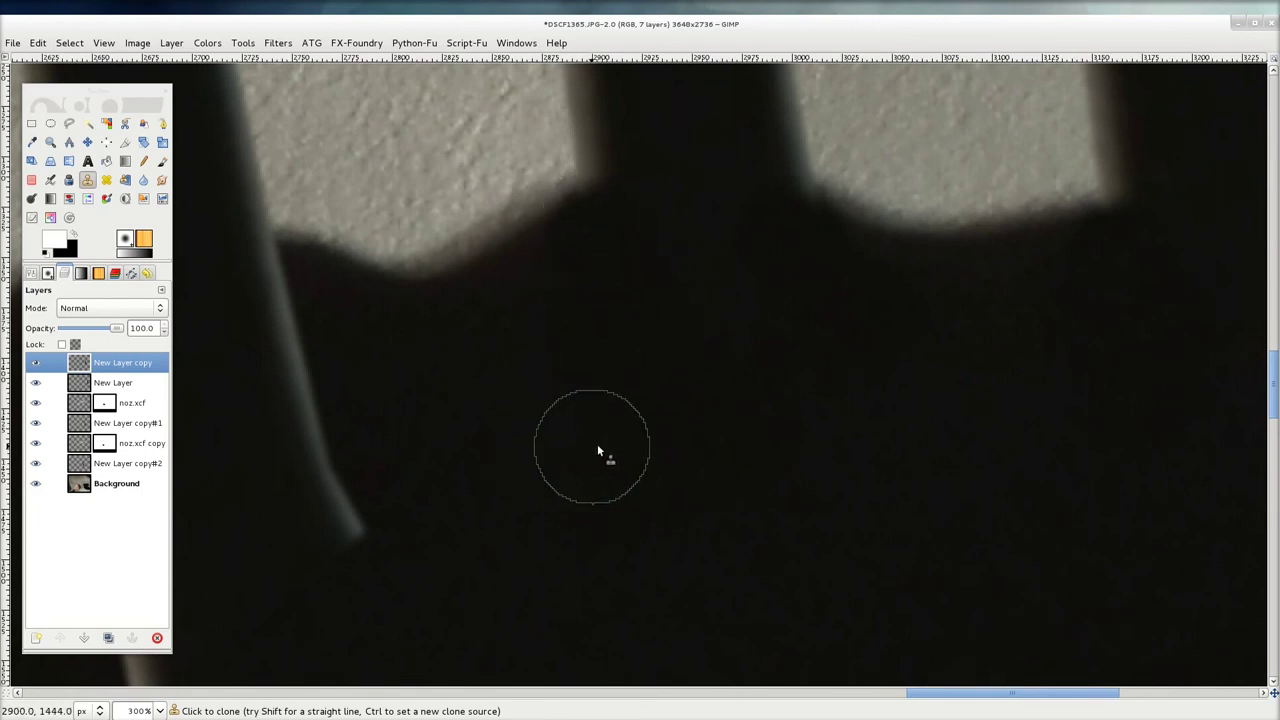
pyautogui.scroll(-3, 597, 450)
pyautogui.hscroll(-5, 597, 450)
pyautogui.moveTo(638, 324)
pyautogui.mouseDown()
pyautogui.moveTo(583, 243)
pyautogui.moveTo(666, 171)
pyautogui.moveTo(649, 177)
pyautogui.mouseUp()
pyautogui.scroll(3, 690, 413)
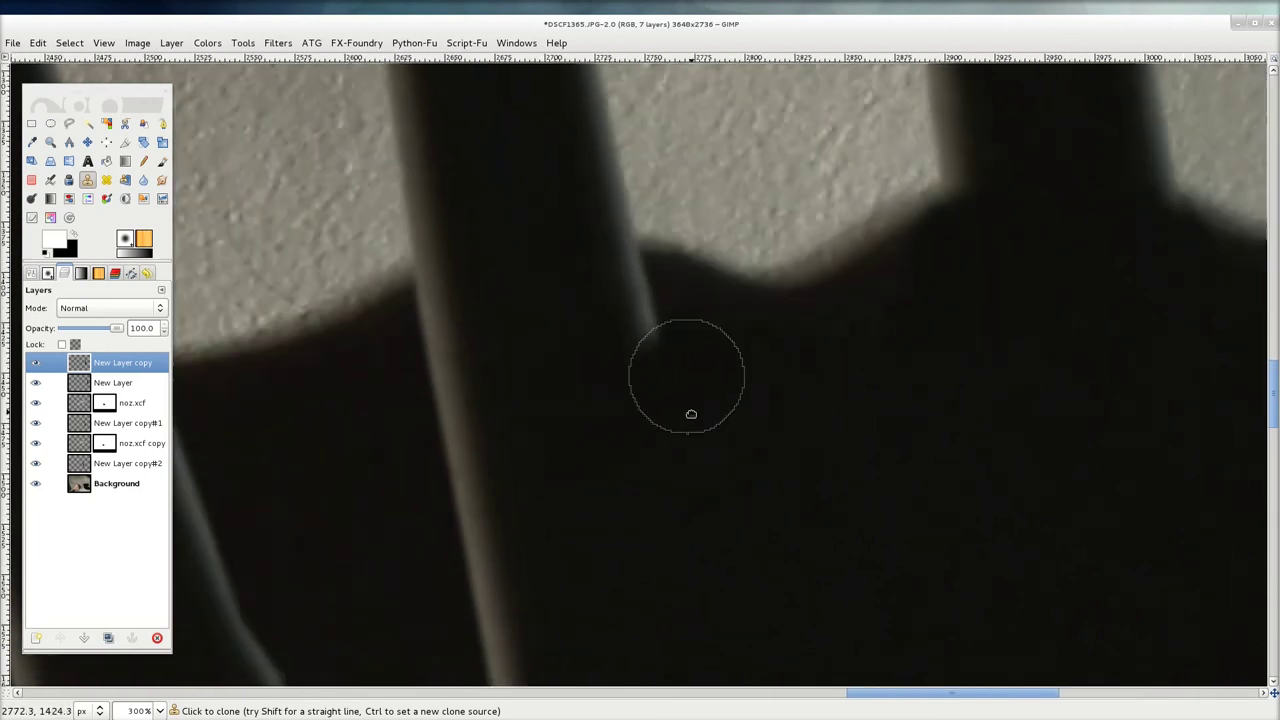
pyautogui.scroll(1, 690, 413)
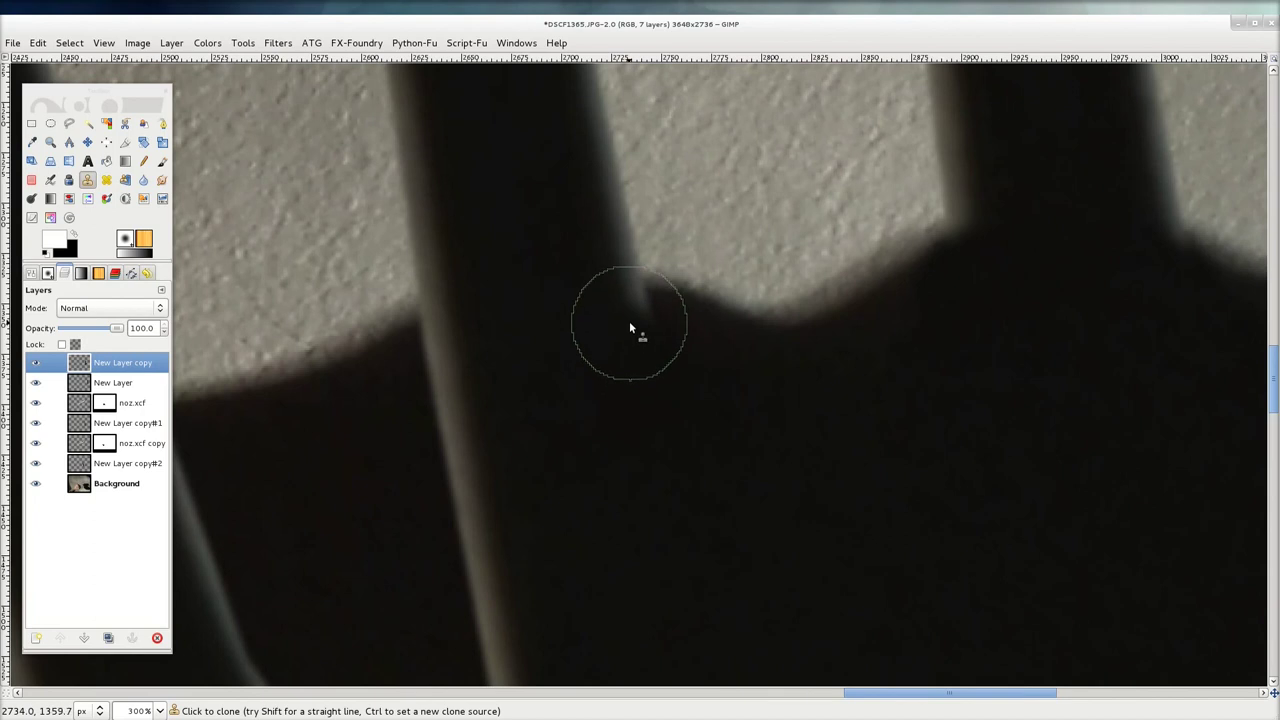
pyautogui.moveTo(631, 317); pyautogui.dragTo(641, 323)
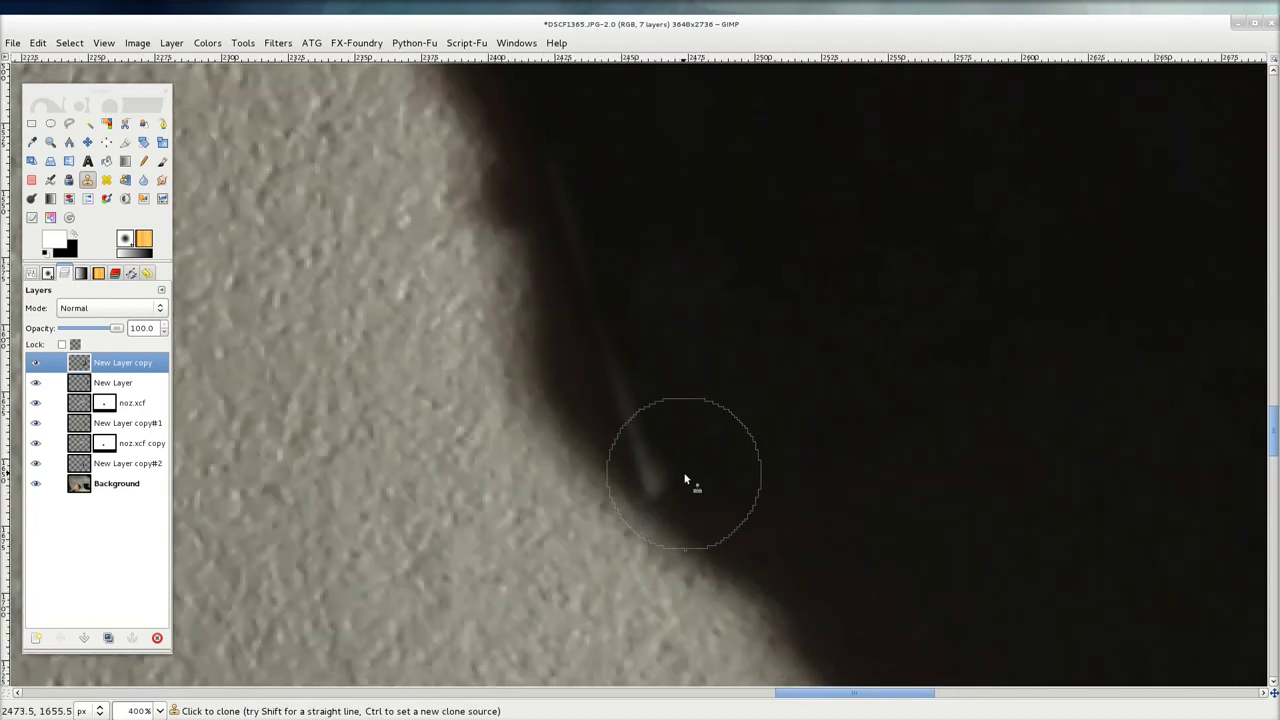
pyautogui.moveTo(671, 464); pyautogui.dragTo(594, 240)
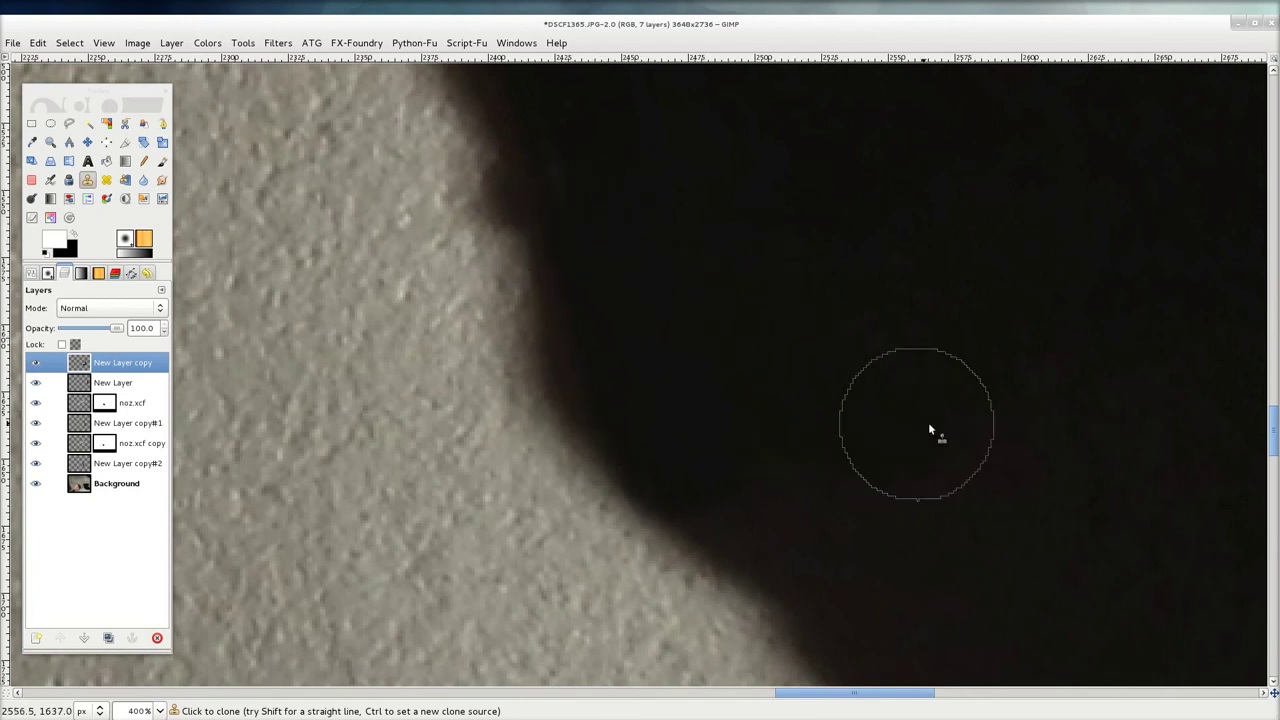
pyautogui.scroll(5, 780, 295)
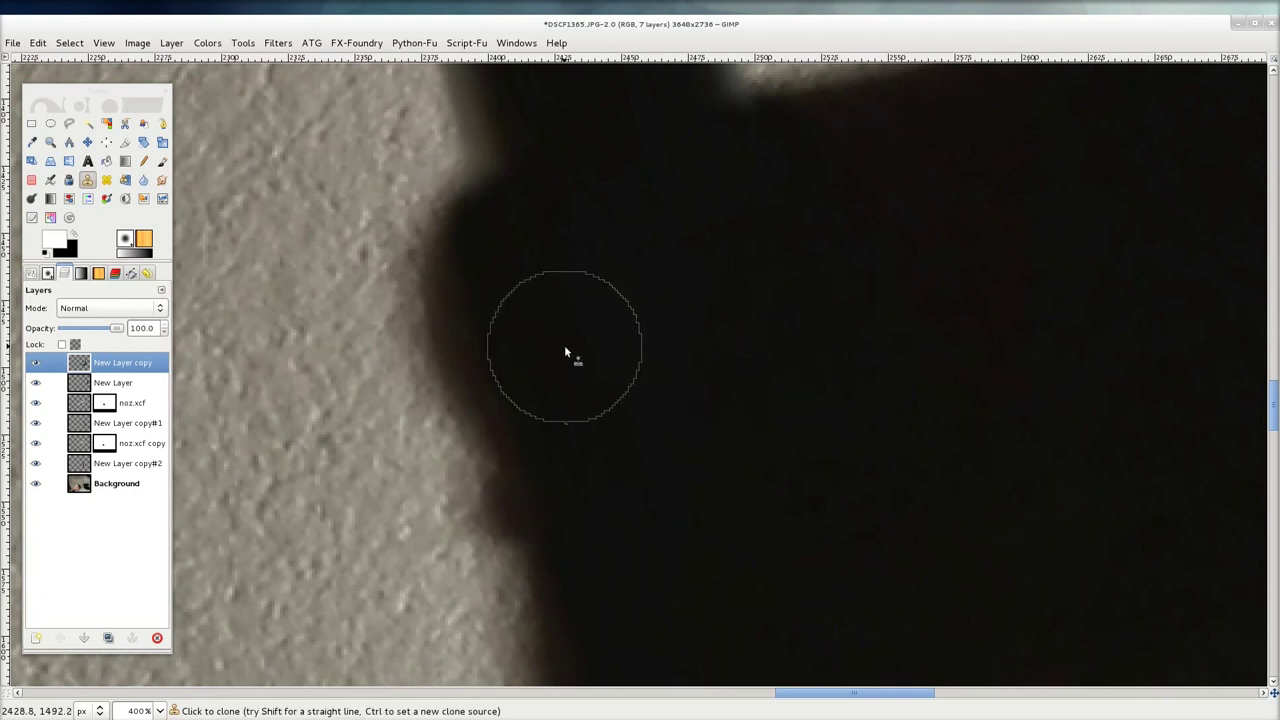
pyautogui.scroll(-2, 851, 329)
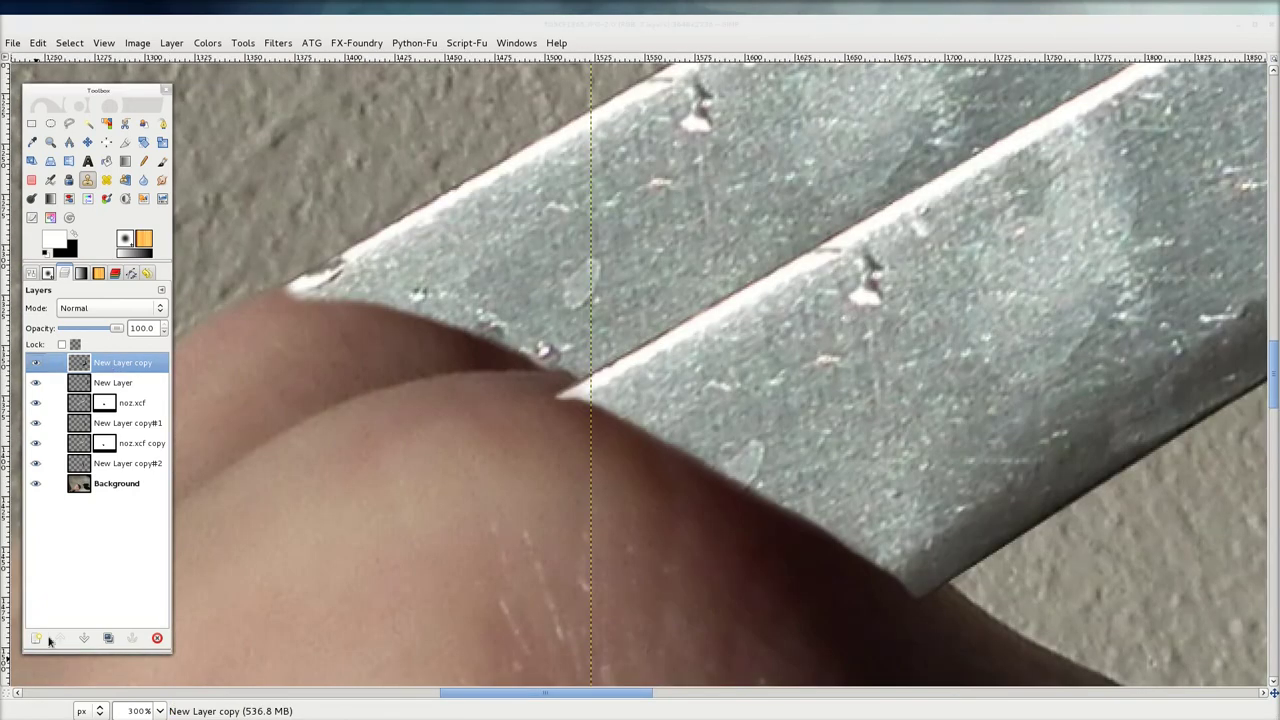
# Step: Add an empty layer New Layer#1 and choose the bling-brushes.abr-014 star-burst brush
pyautogui.click(36, 638)
pyautogui.click(714, 469)
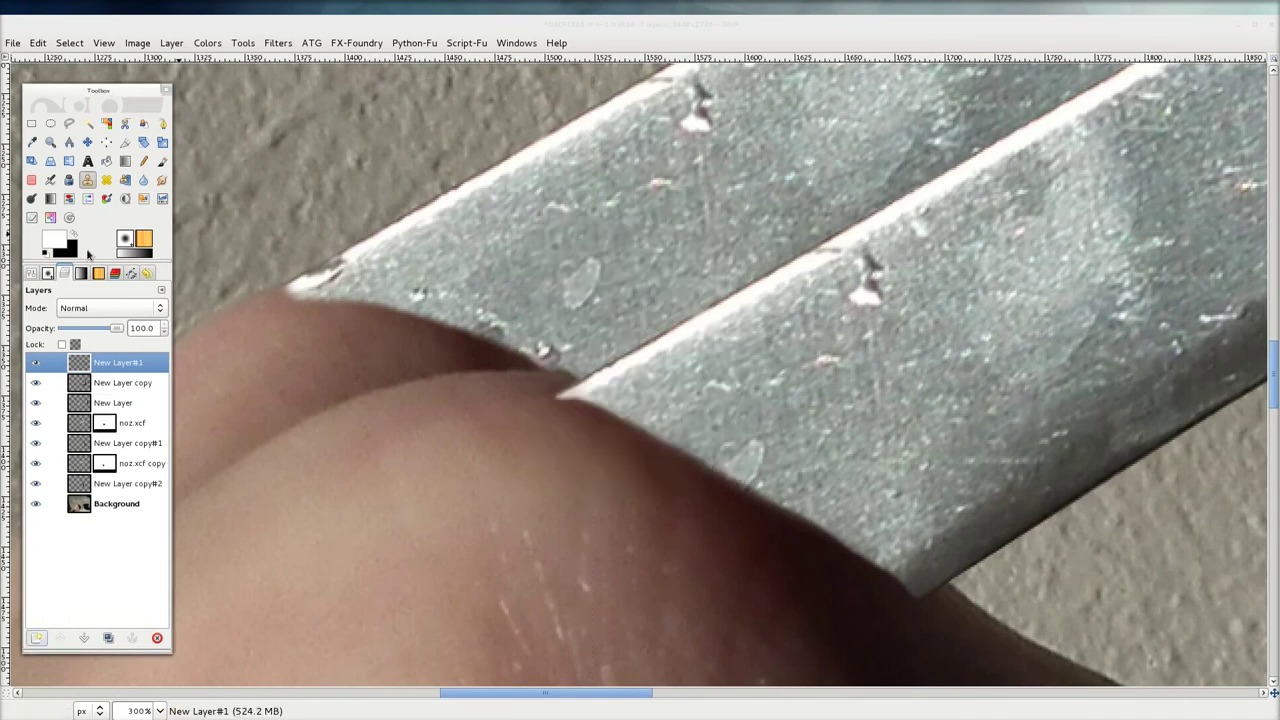
pyautogui.click(47, 274)
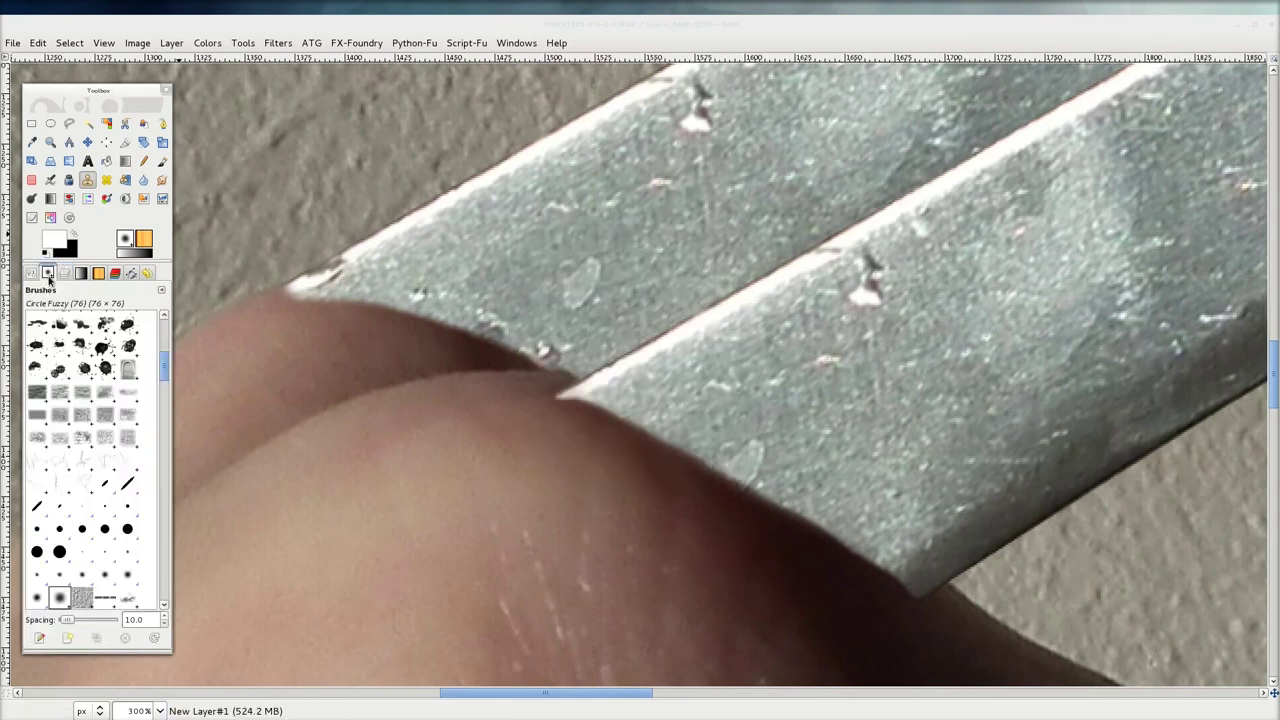
pyautogui.scroll(1, 113, 347)
pyautogui.scroll(1, 120, 360)
pyautogui.scroll(1, 125, 368)
pyautogui.scroll(1, 130, 375)
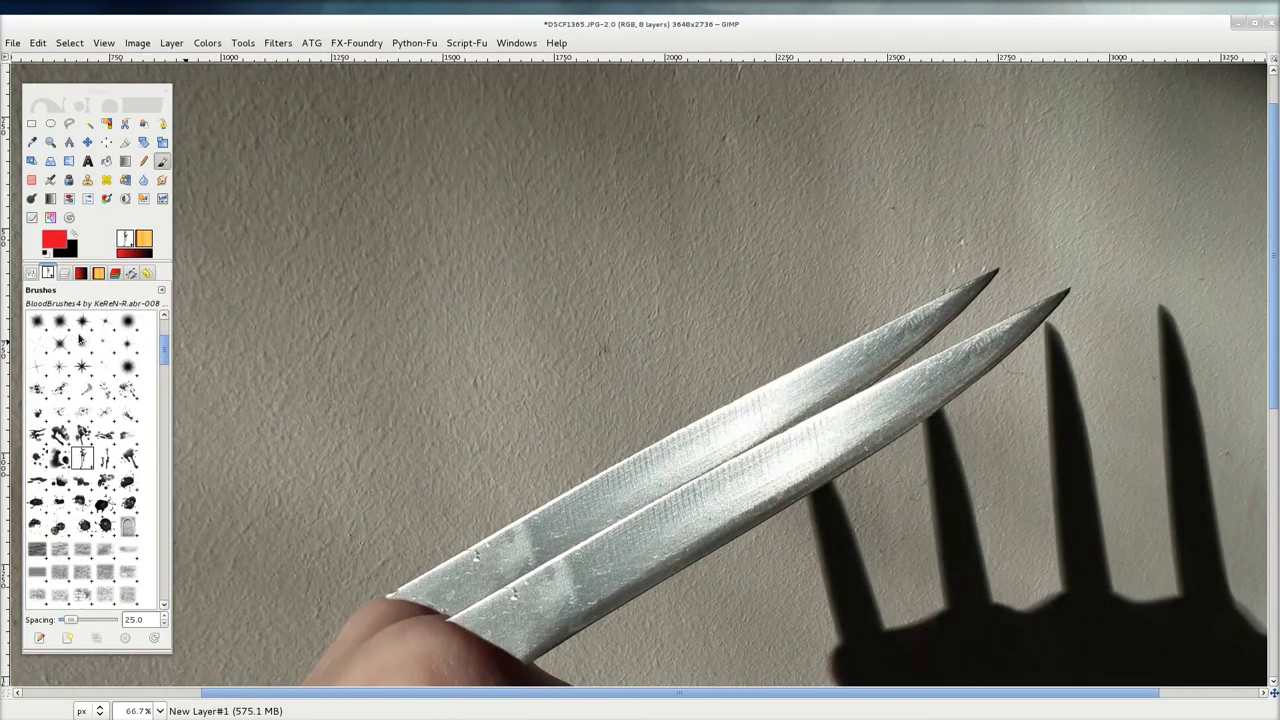
pyautogui.click(129, 346)
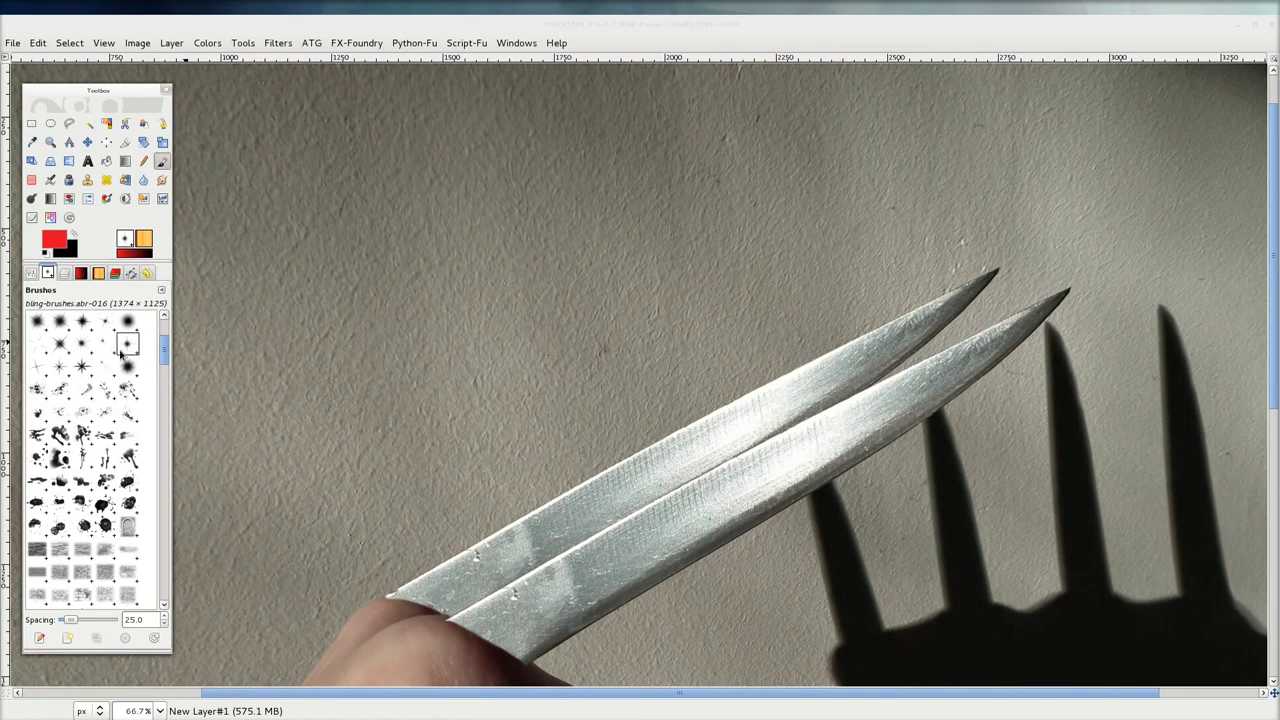
# Step: Reset colours to black and white, then swap so white is the foreground
pyautogui.click(63, 240)
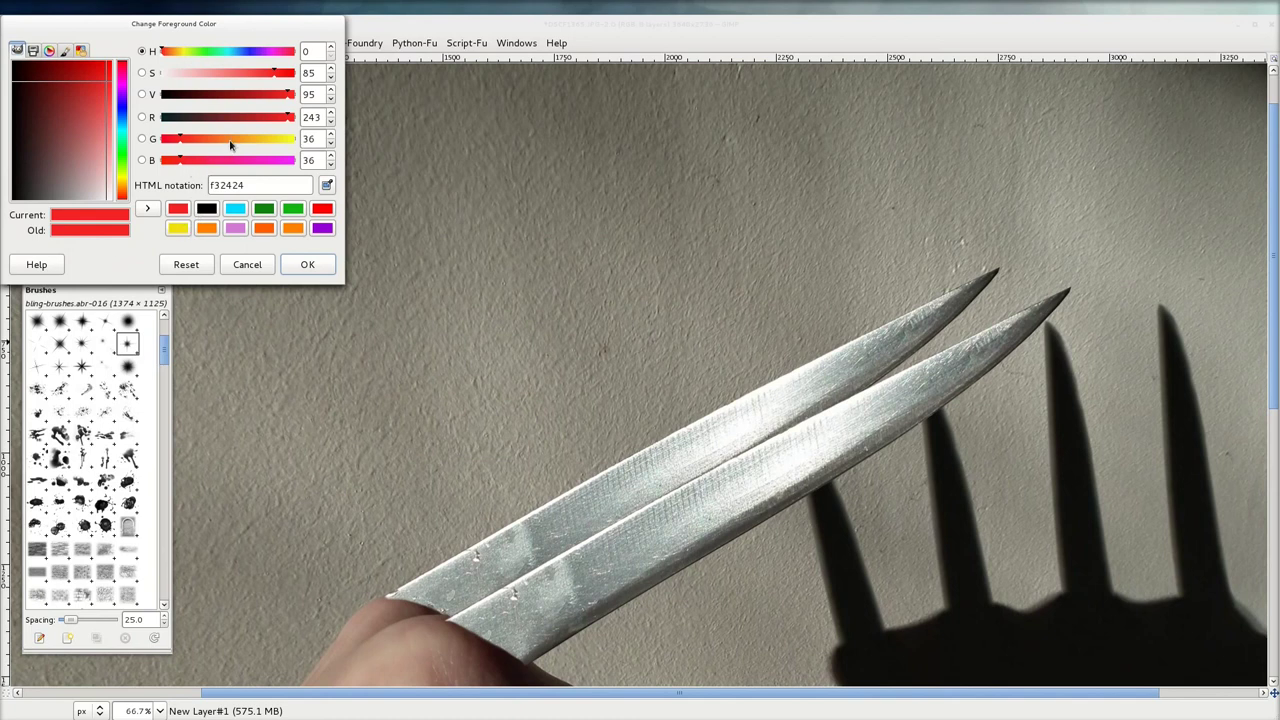
pyautogui.click(259, 266)
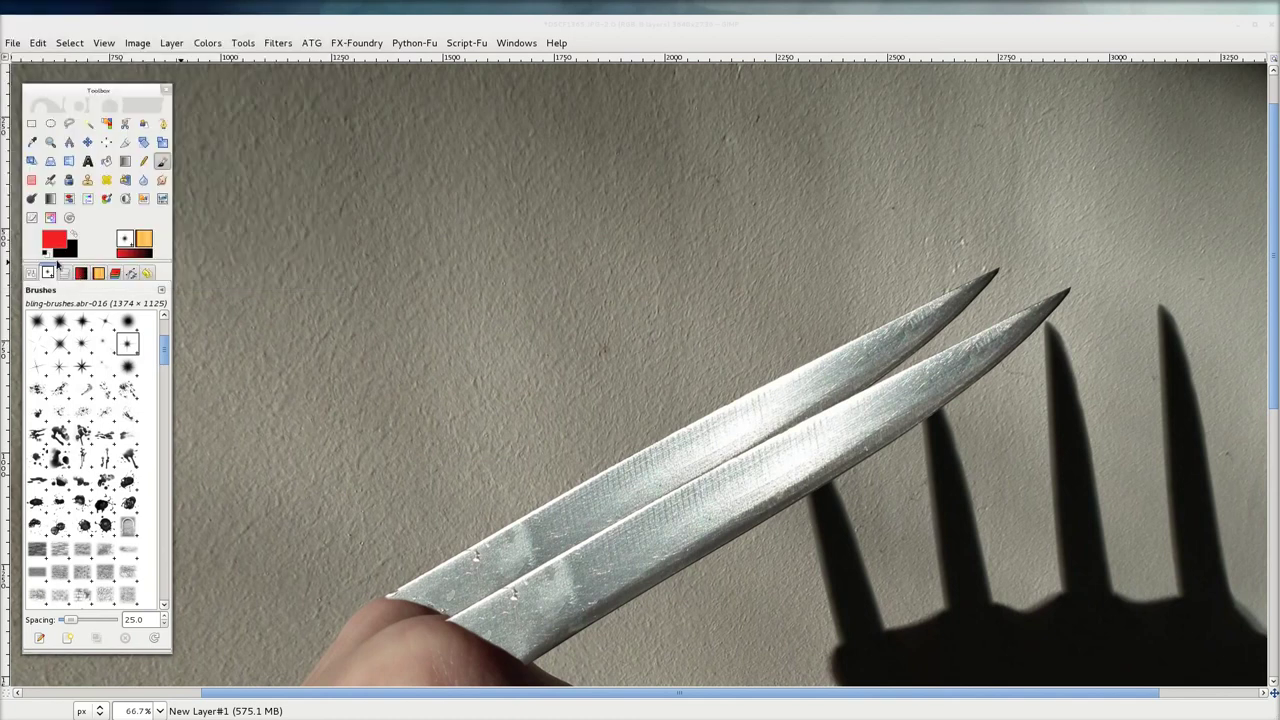
pyautogui.click(45, 254)
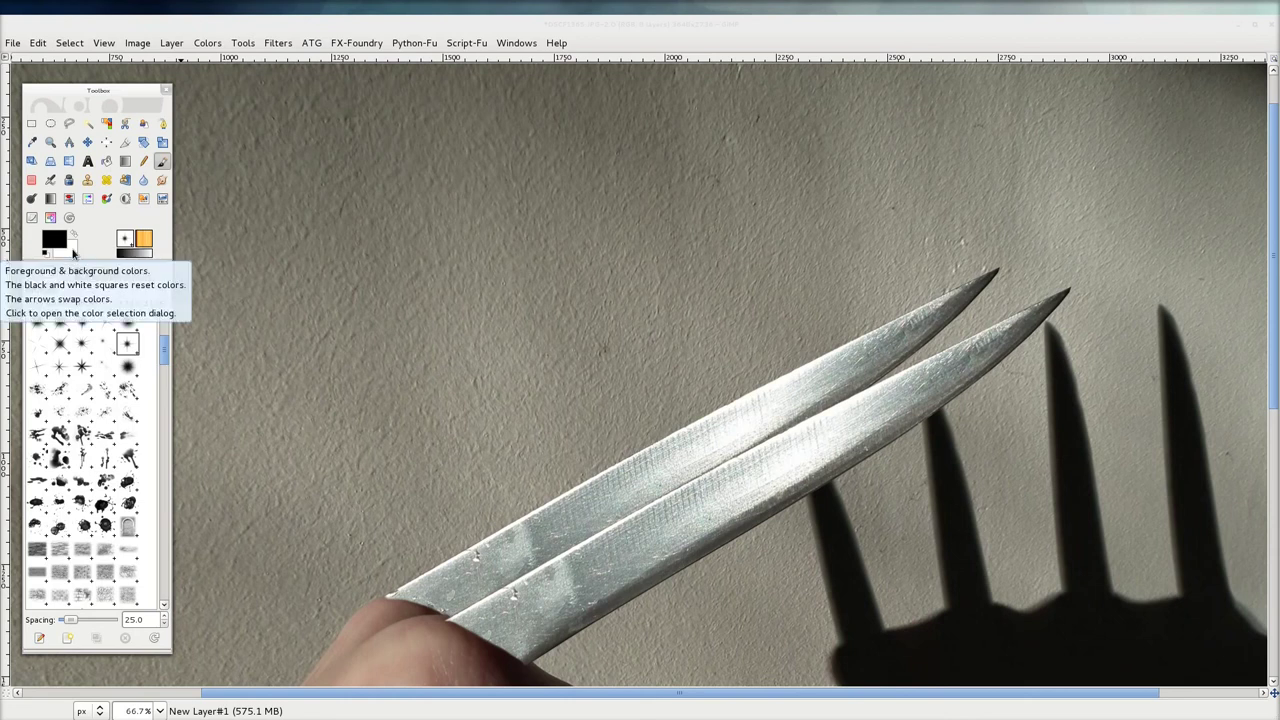
pyautogui.click(74, 234)
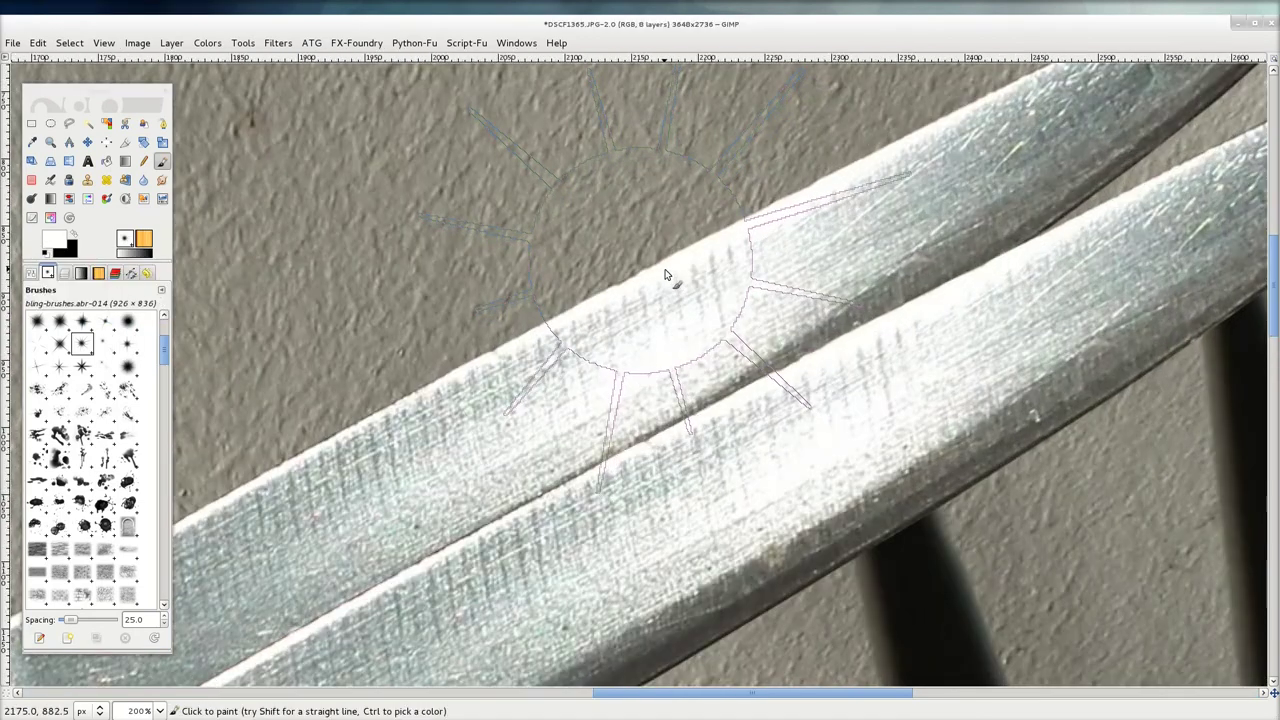
# Step: Stamp a single white star-burst glint on the upper claw blade
pyautogui.click(677, 281)
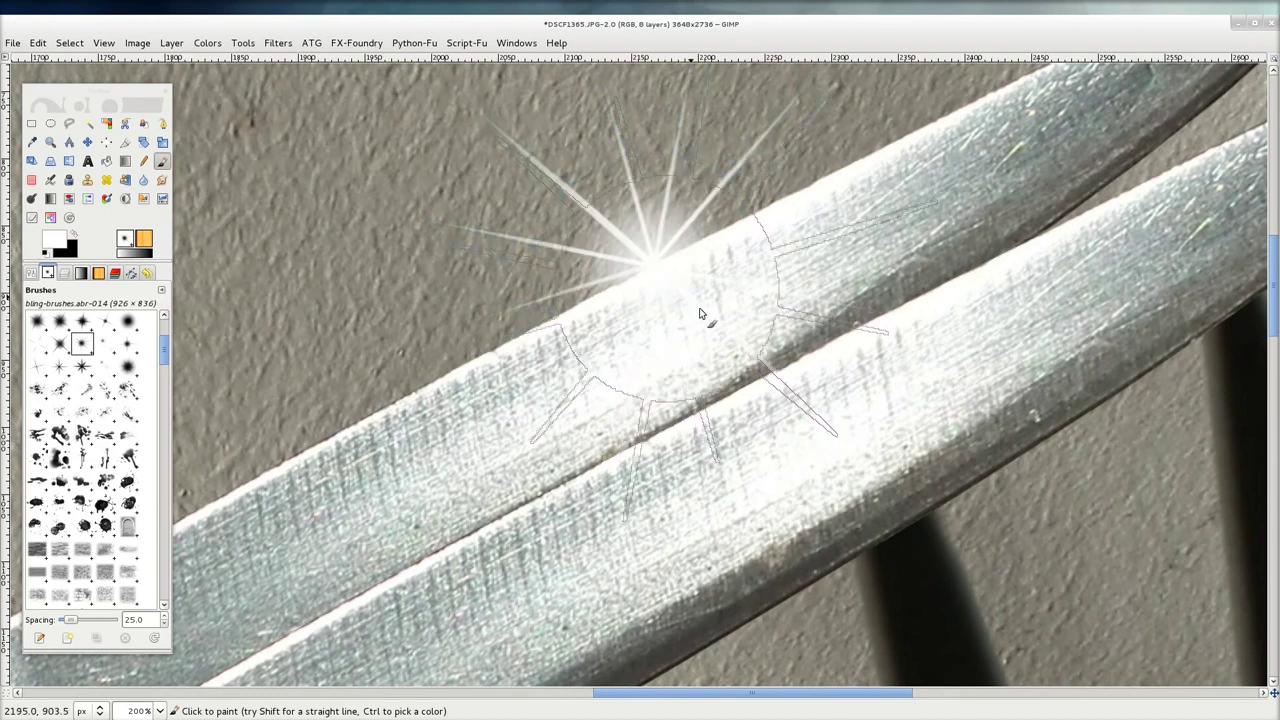
pyautogui.scroll(-2, 720, 320)
pyautogui.scroll(-3, 728, 335)
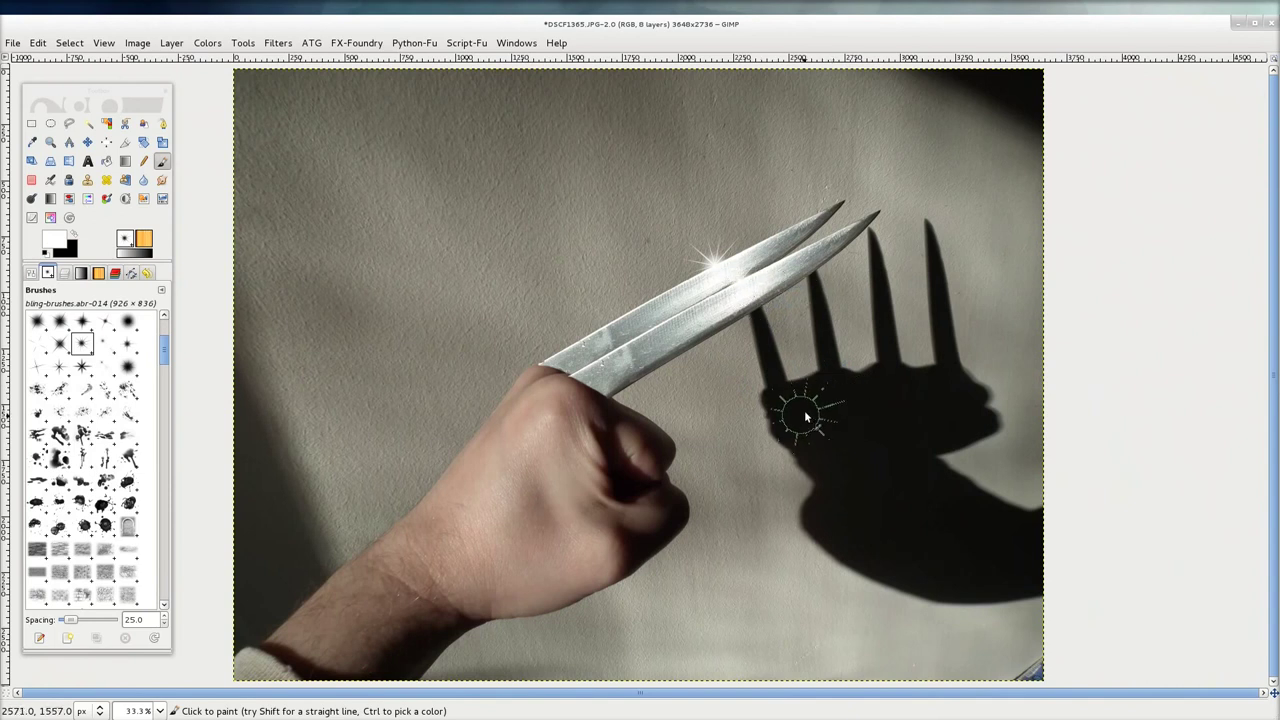
pyautogui.scroll(2, 818, 298)
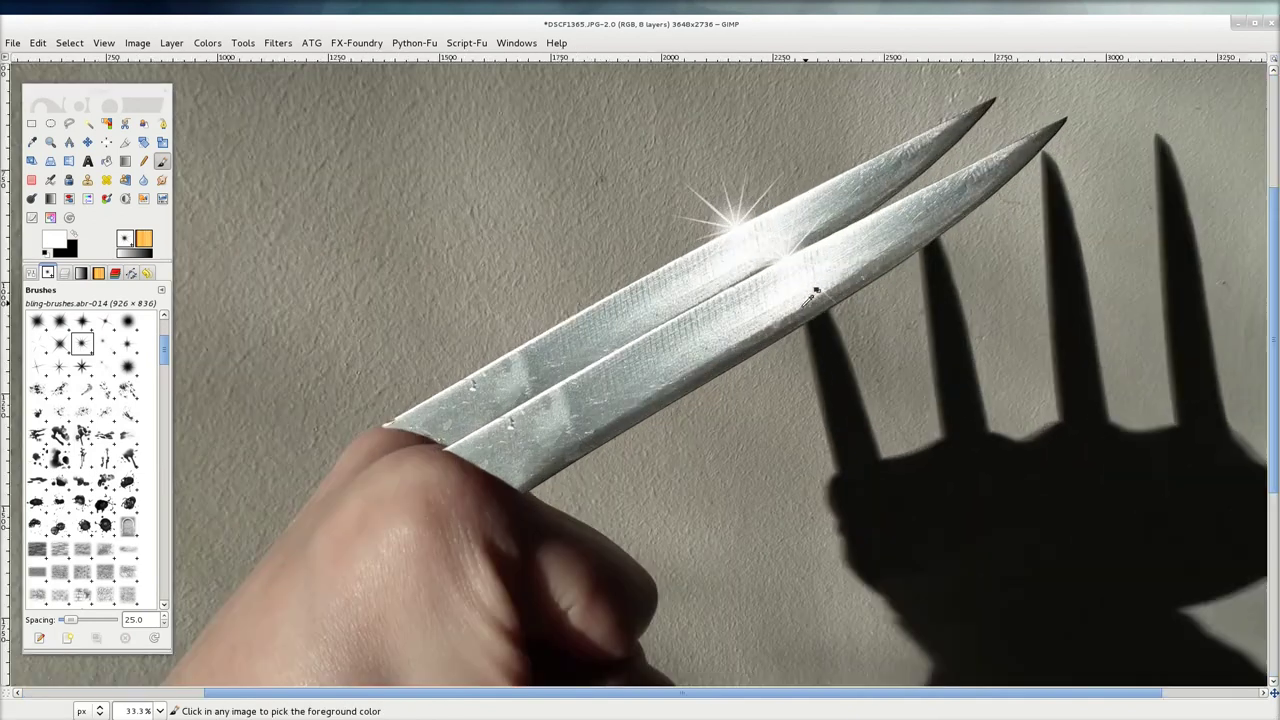
pyautogui.scroll(1, 818, 298)
pyautogui.scroll(1, 816, 303)
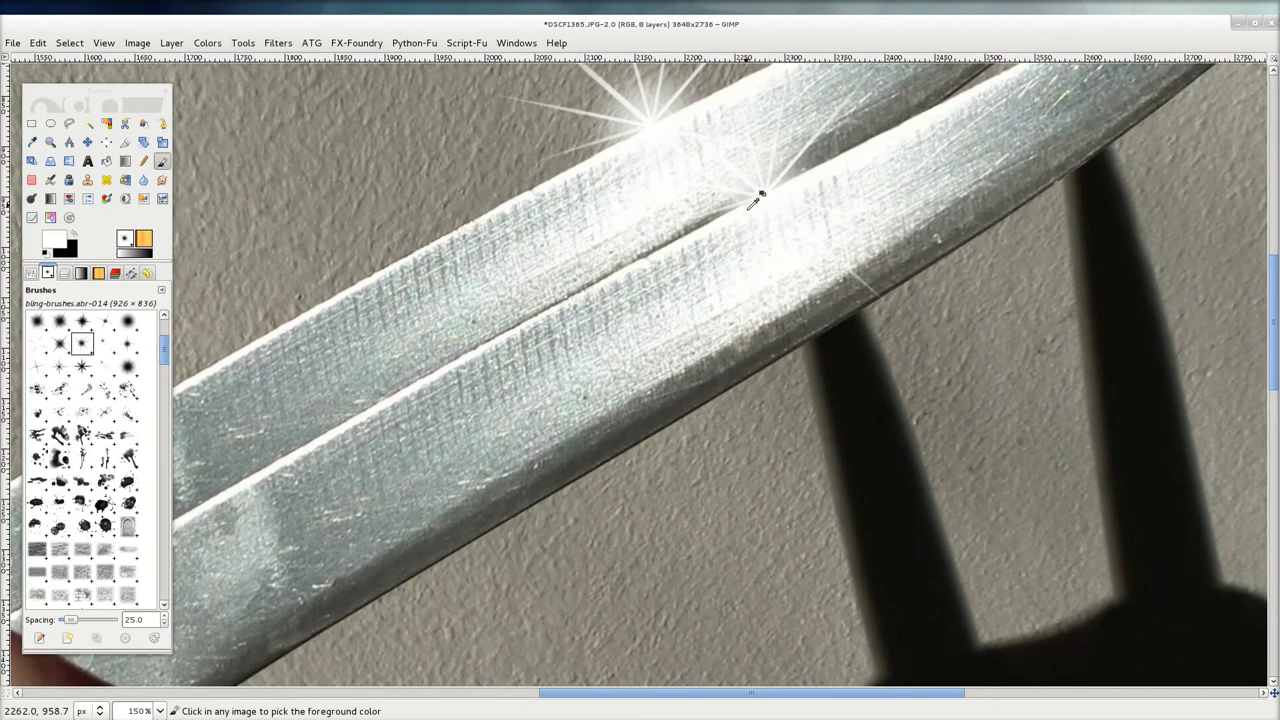
pyautogui.scroll(-2, 755, 197)
pyautogui.scroll(-2, 755, 200)
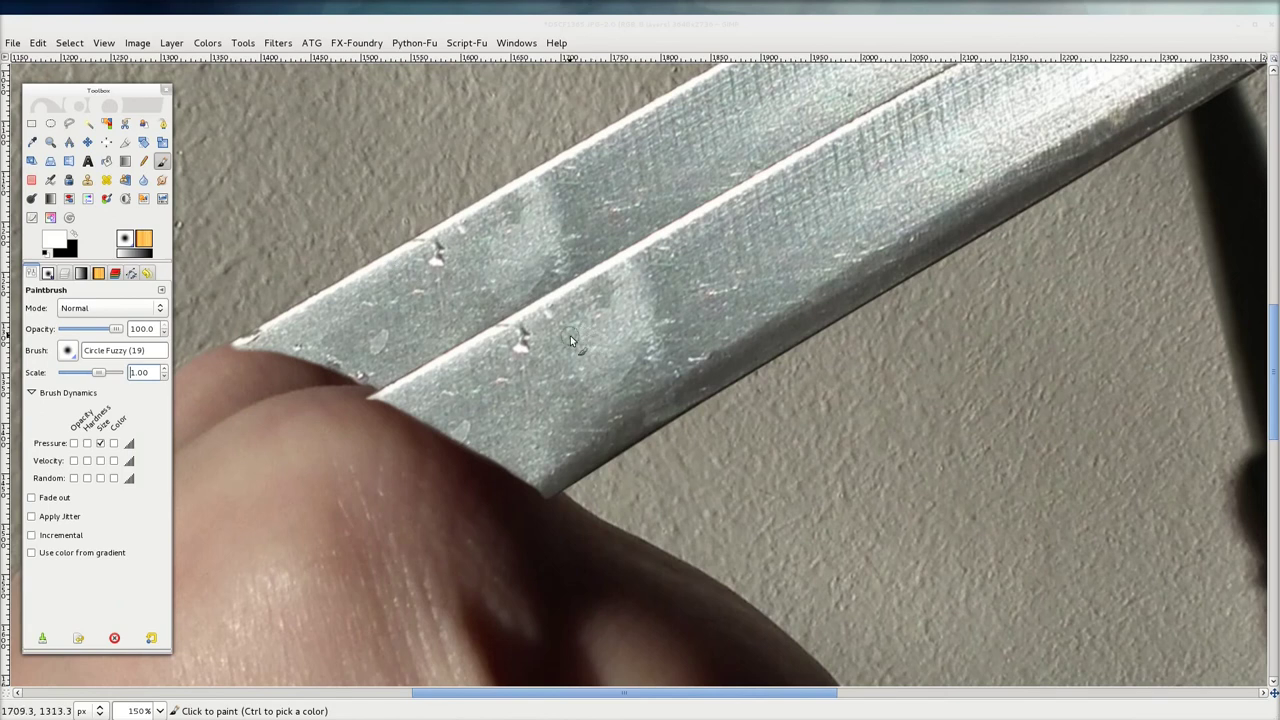
pyautogui.scroll(1, 570, 340)
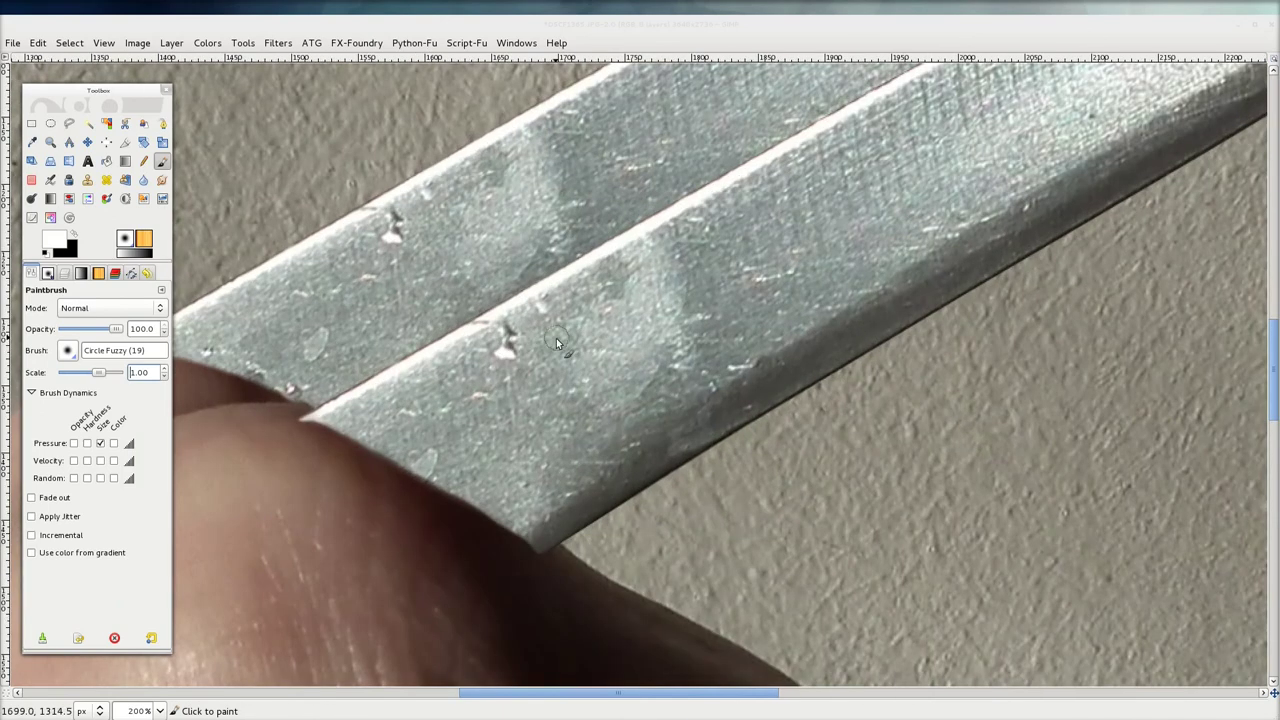
# Step: Try painting a black dab over the blade's dark nick, then undo it
pyautogui.click(390, 236)
pyautogui.scroll(2, 405, 234)
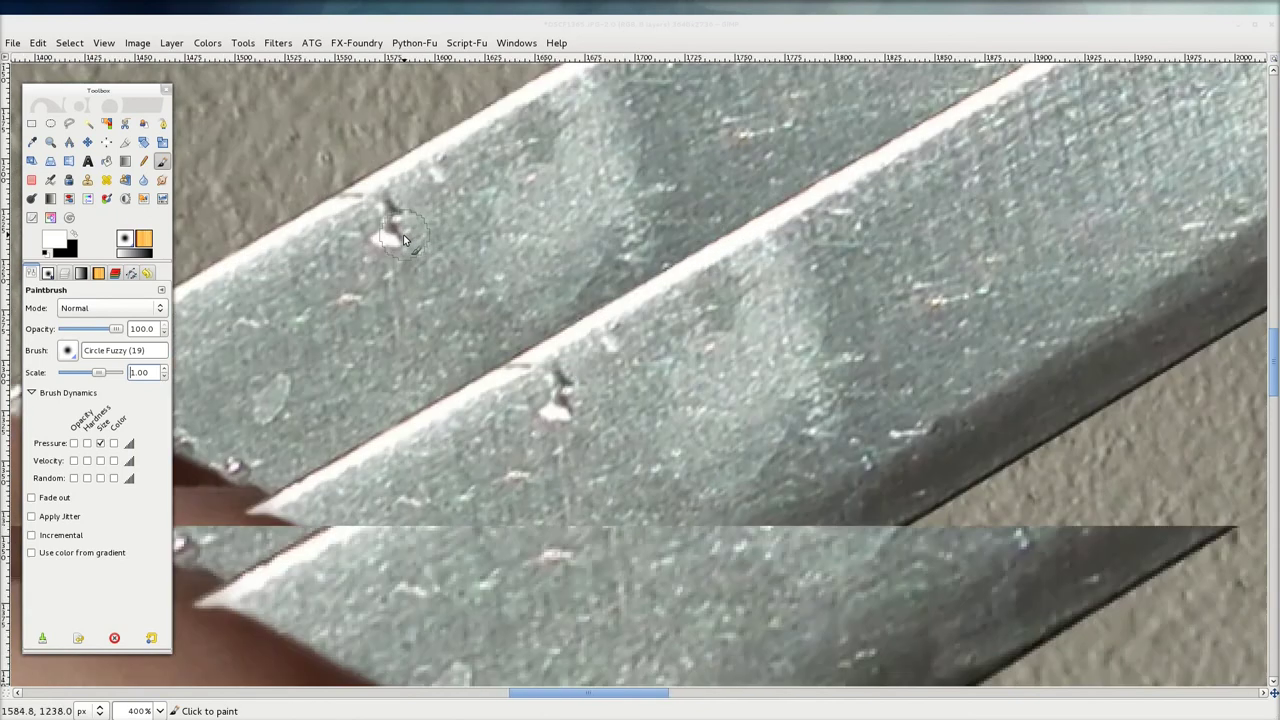
pyautogui.press('x')
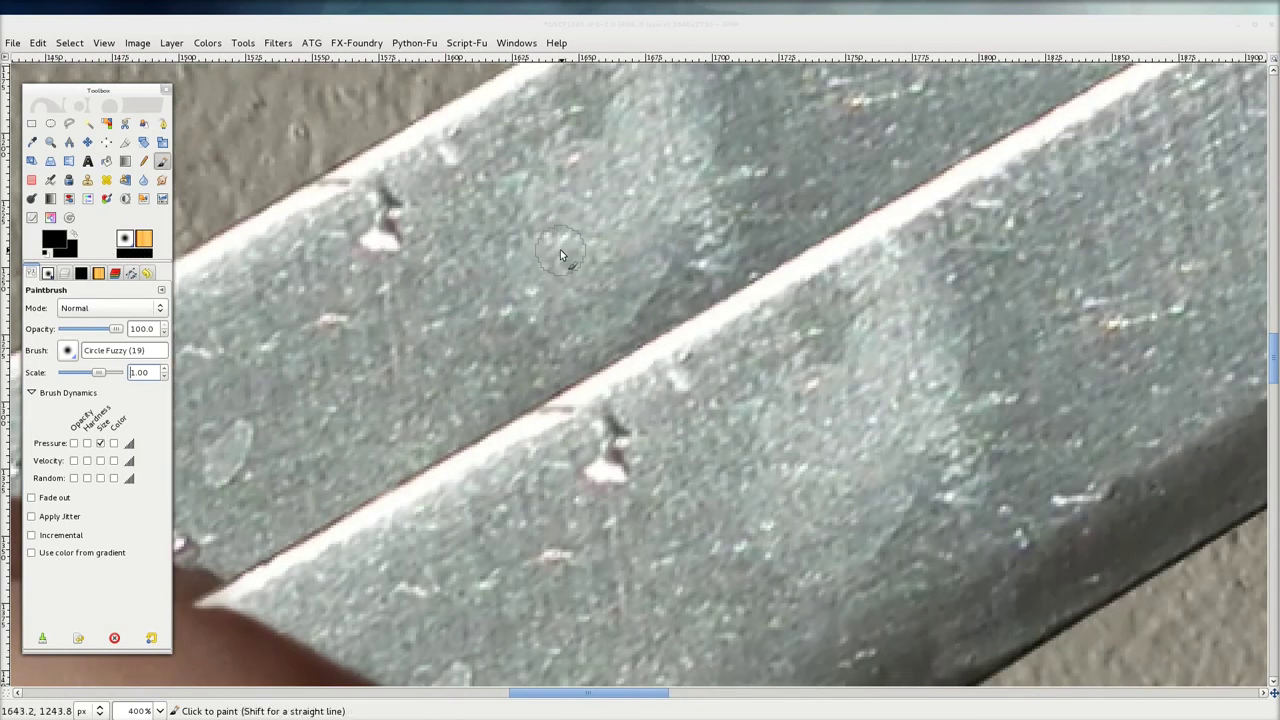
pyautogui.click(386, 244)
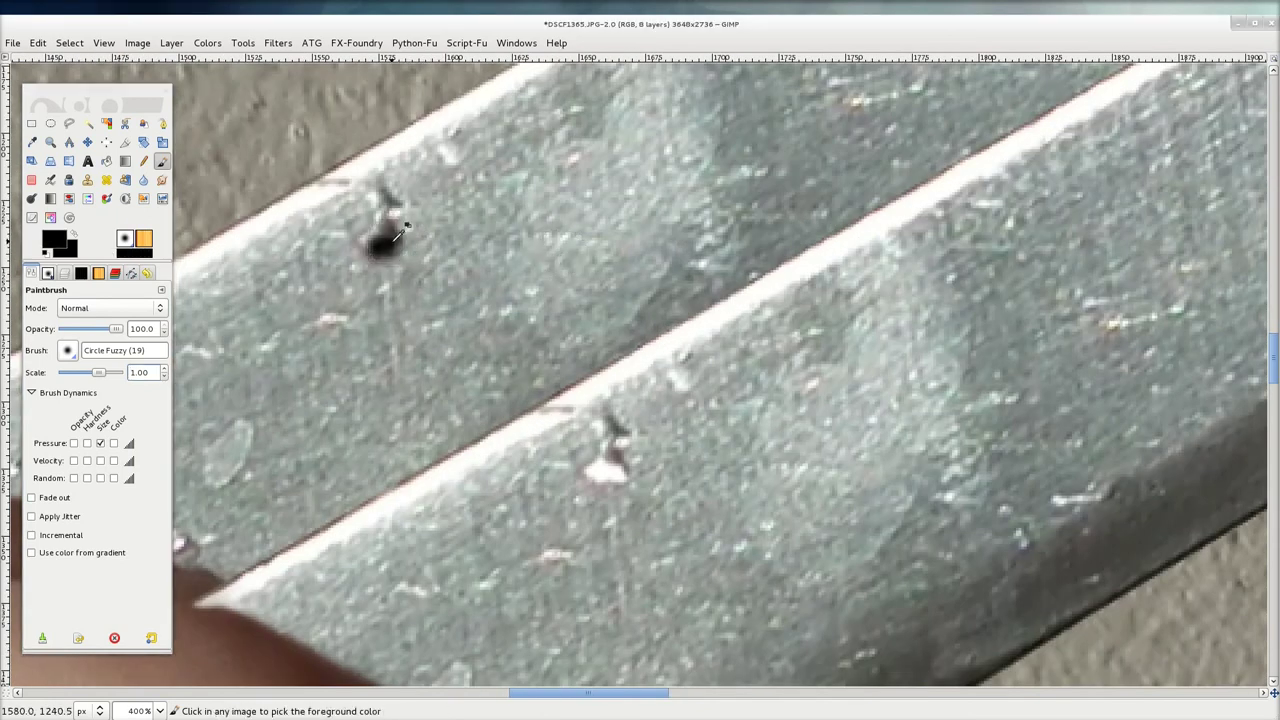
pyautogui.hotkey('ctrl', 'z')
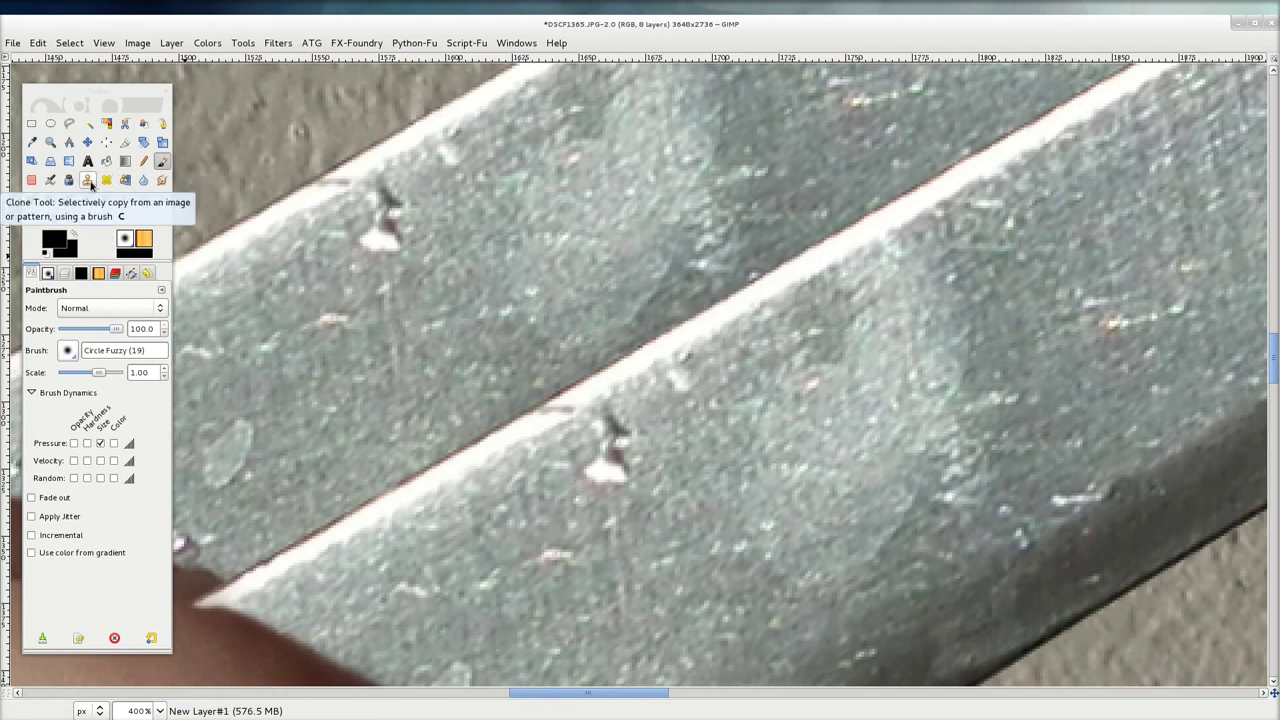
# Step: Clone clean blade texture over the dark nick and the light spot on the upper blade
pyautogui.click(88, 181)
pyautogui.keyDown('ctrl'); pyautogui.click(522, 285); pyautogui.keyUp('ctrl')
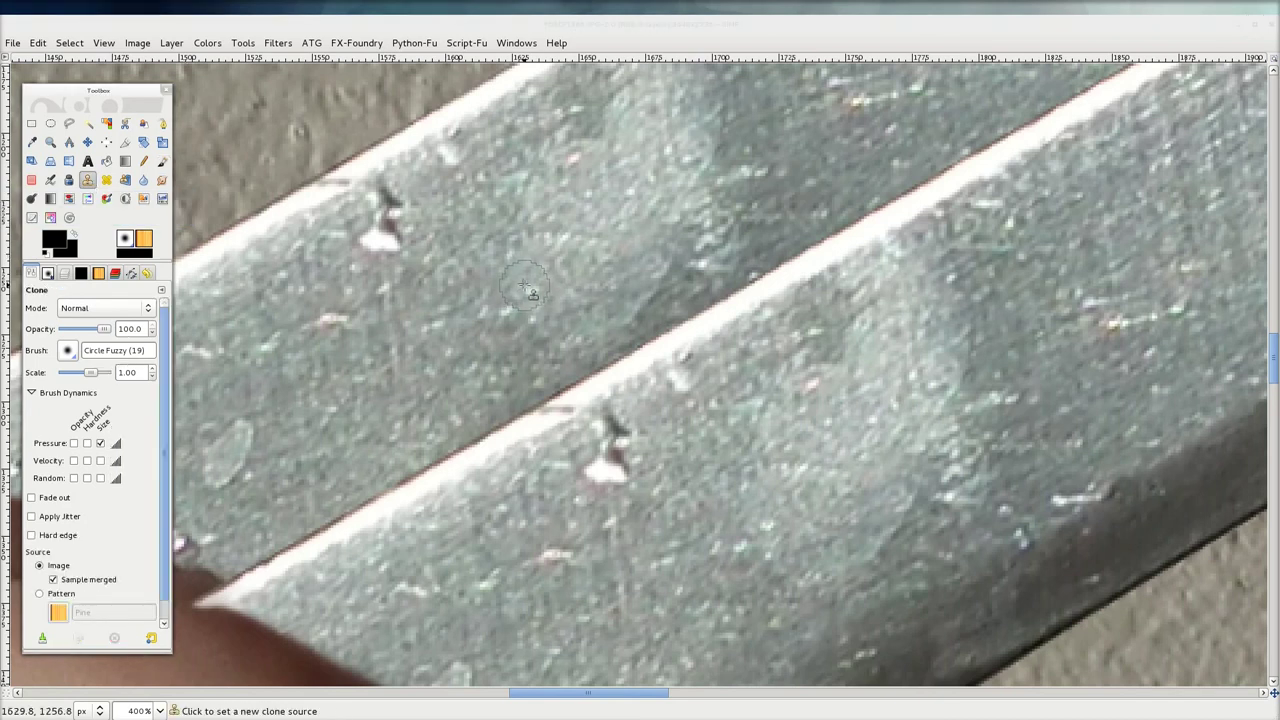
pyautogui.moveTo(403, 244); pyautogui.dragTo(385, 212)
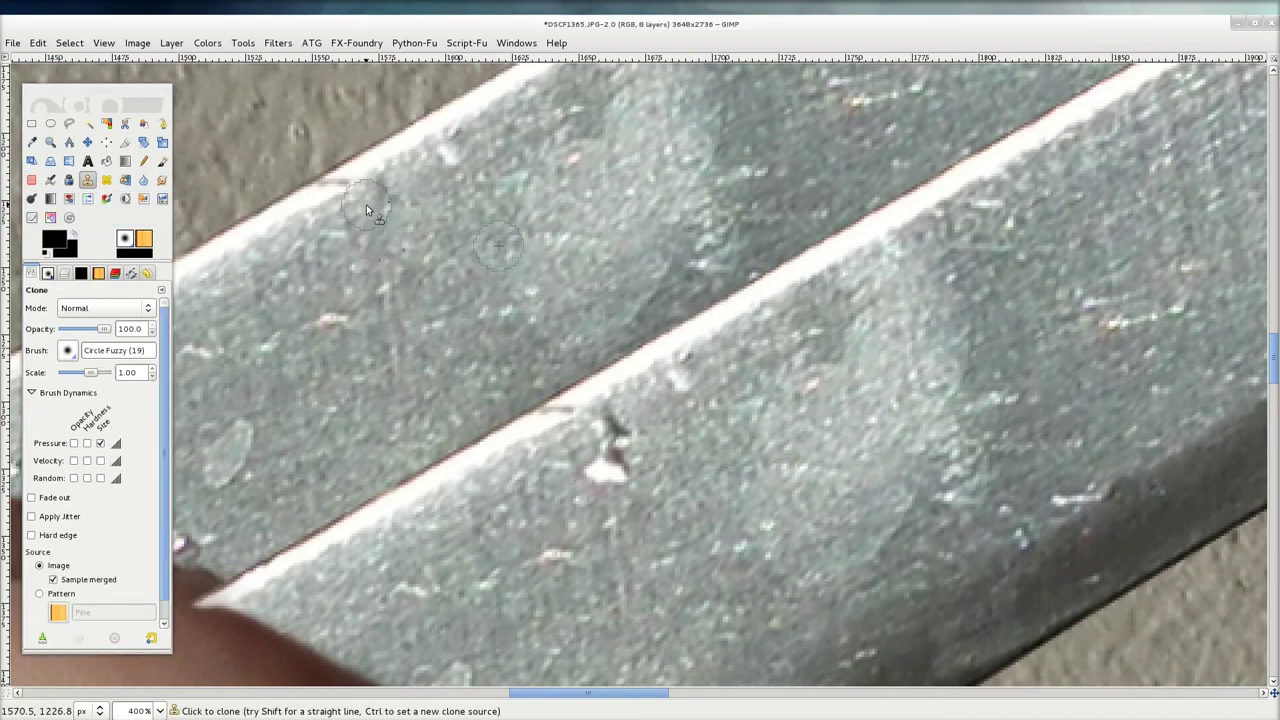
pyautogui.scroll(-2, 430, 320)
pyautogui.scroll(-2, 430, 320)
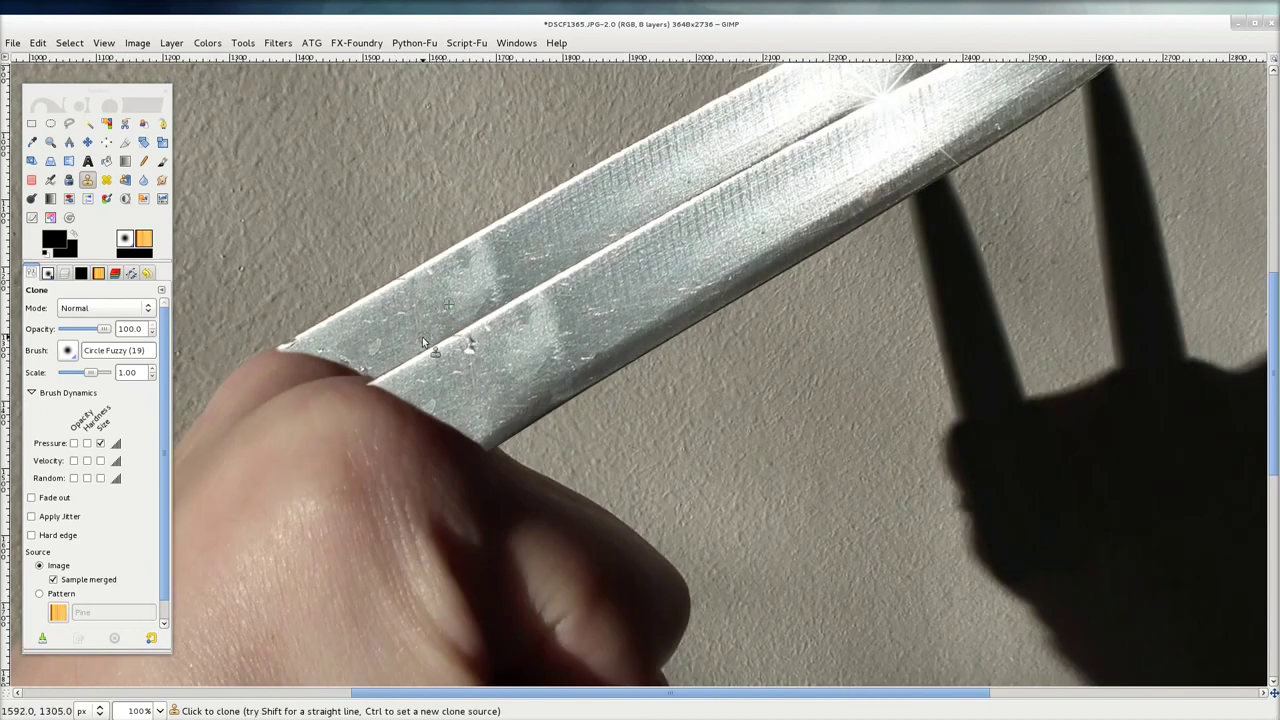
pyautogui.scroll(1, 420, 340)
pyautogui.scroll(3, 408, 343)
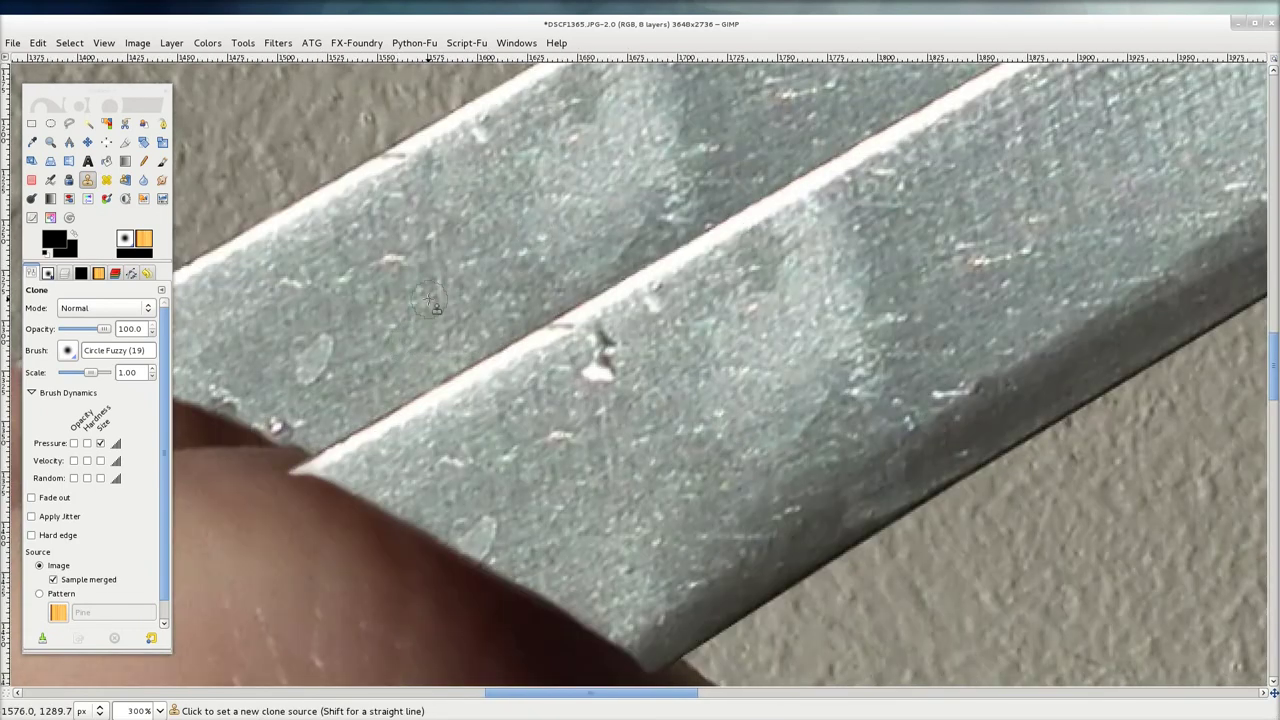
pyautogui.moveTo(295, 359); pyautogui.dragTo(301, 376)
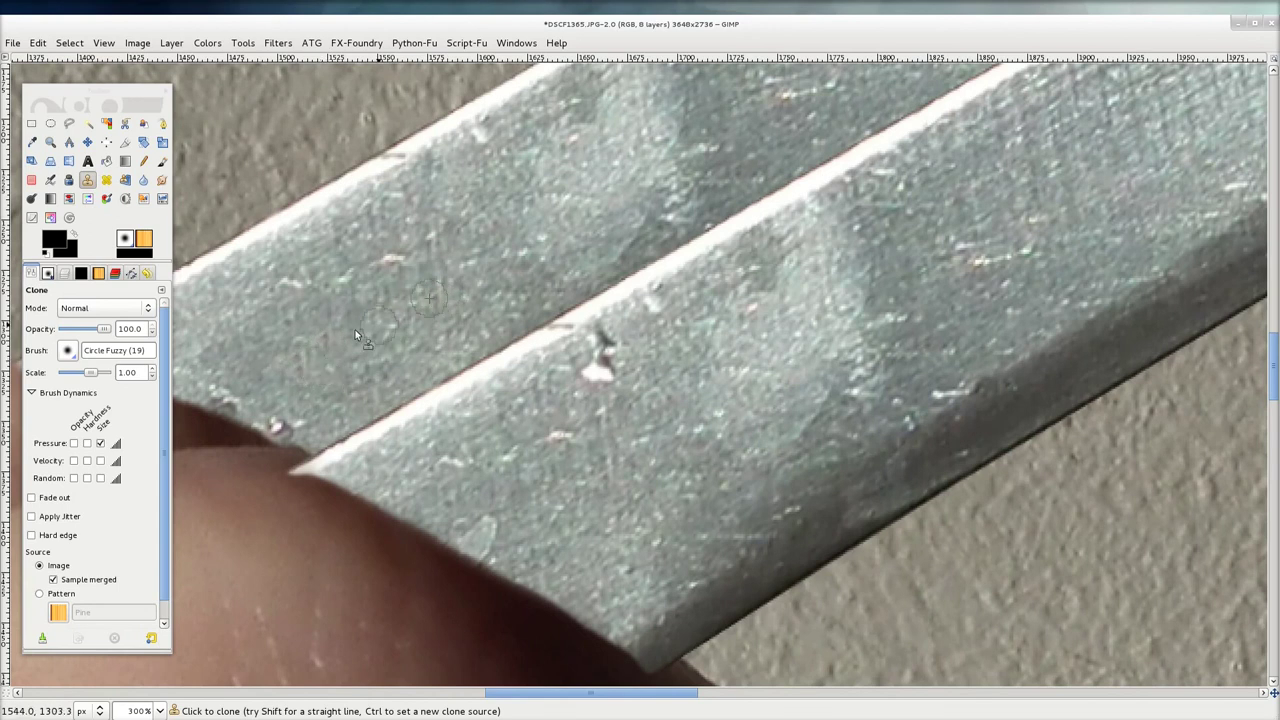
# Step: Sample fresh patches of blade texture and clone them over the remaining marks
pyautogui.hscroll(-3, 419, 305)
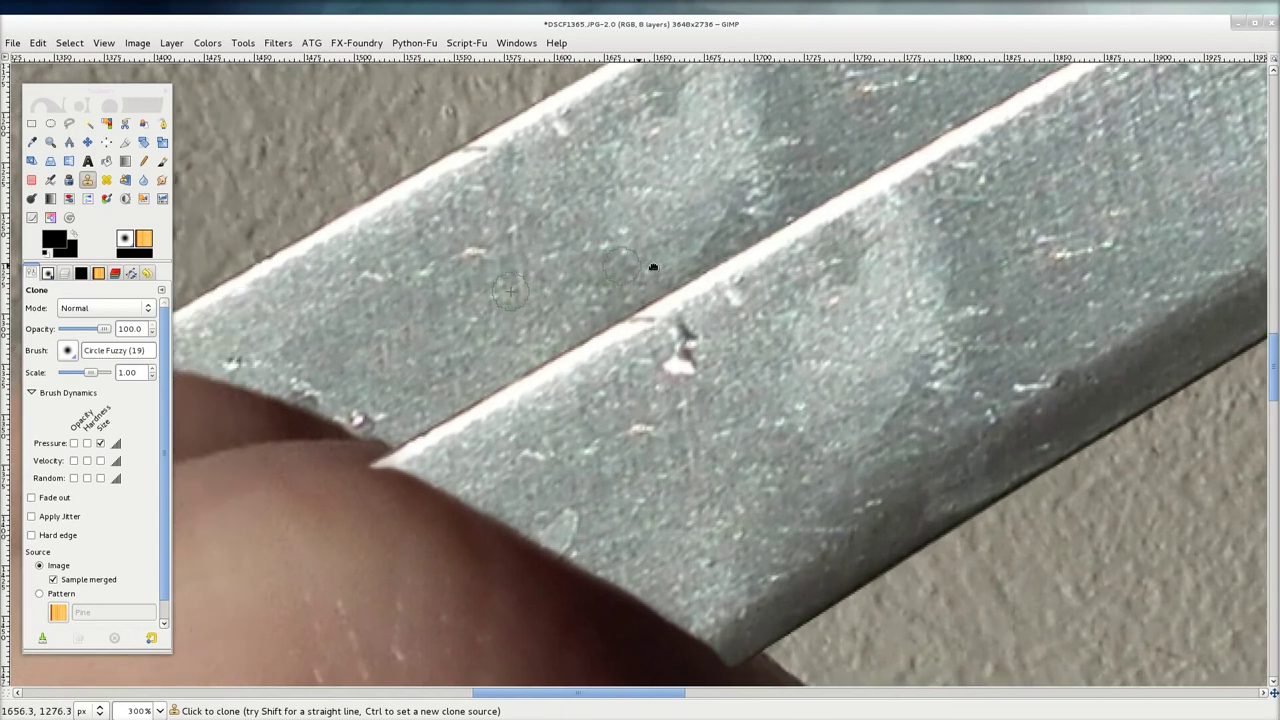
pyautogui.scroll(3, 628, 352)
pyautogui.hscroll(4, 628, 352)
pyautogui.scroll(1, 628, 352)
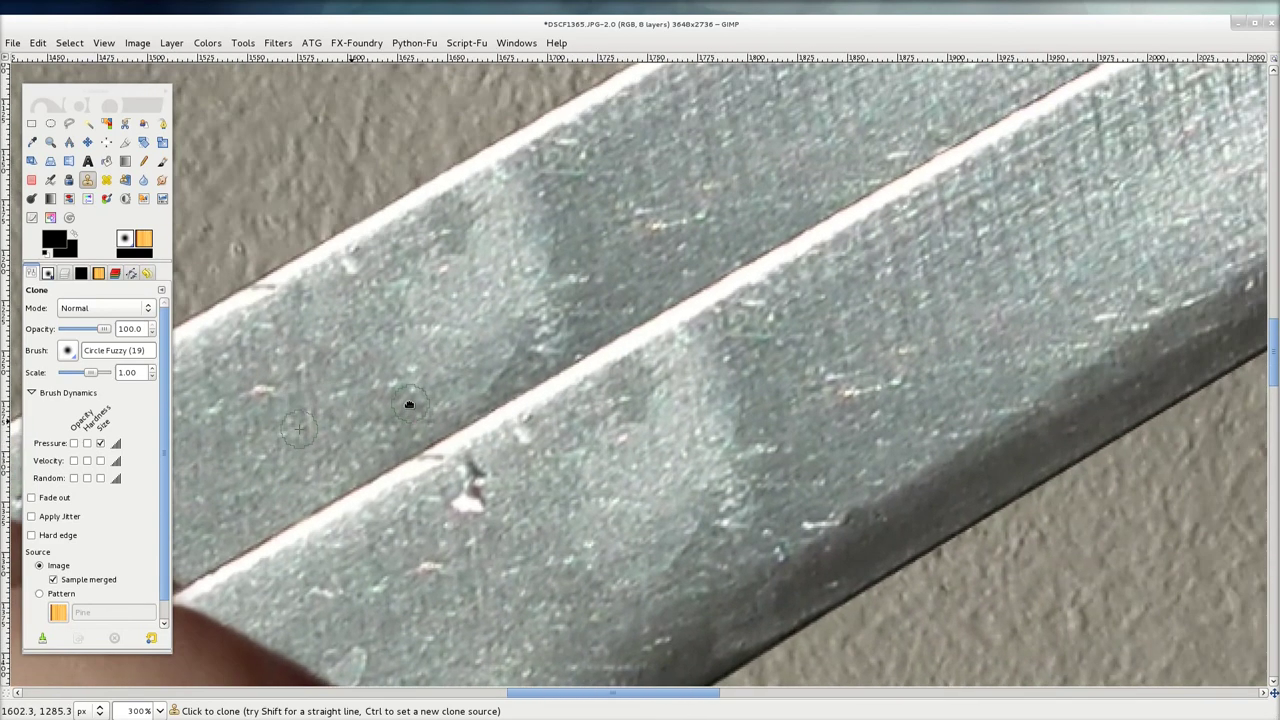
pyautogui.keyDown('ctrl'); pyautogui.click(695, 97); pyautogui.keyUp('ctrl')
pyautogui.moveTo(549, 167)
pyautogui.mouseDown()
pyautogui.moveTo(521, 188)
pyautogui.moveTo(537, 272)
pyautogui.moveTo(494, 334)
pyautogui.moveTo(528, 335)
pyautogui.mouseUp()
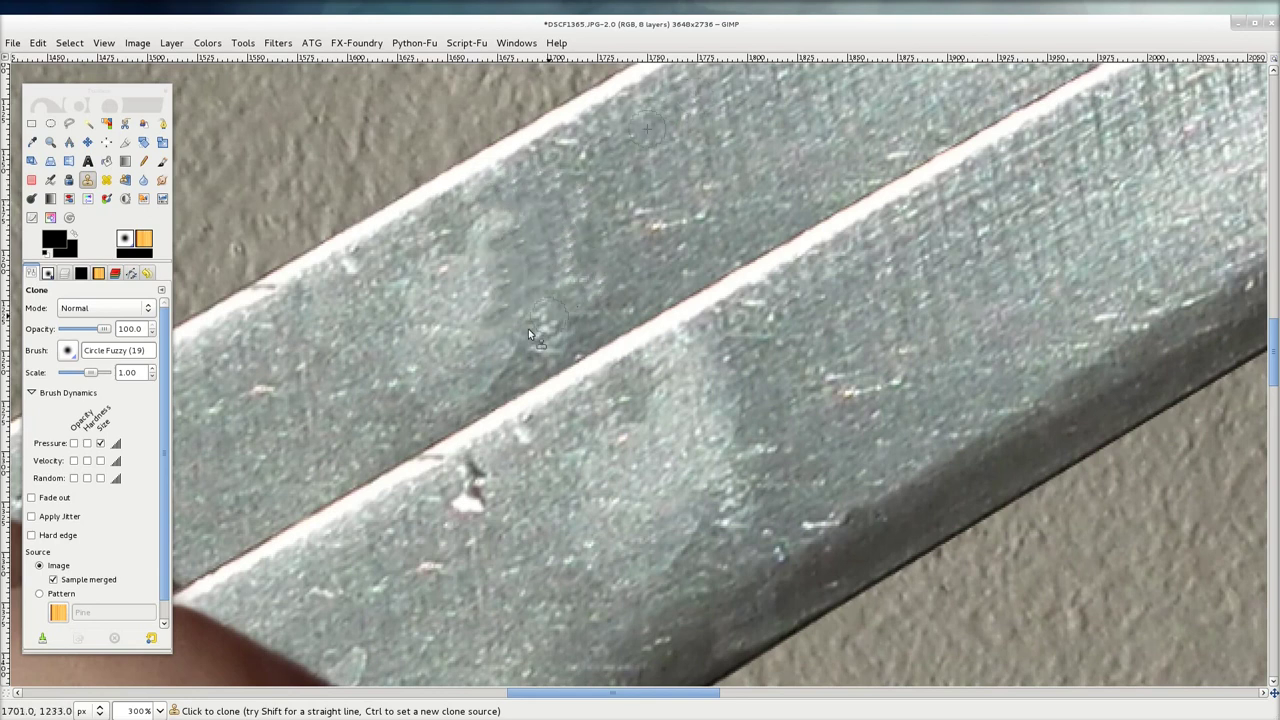
pyautogui.press('ctrl')
pyautogui.keyDown('ctrl'); pyautogui.click(666, 252); pyautogui.keyUp('ctrl')
pyautogui.keyDown('ctrl'); pyautogui.click(285, 451); pyautogui.keyUp('ctrl')
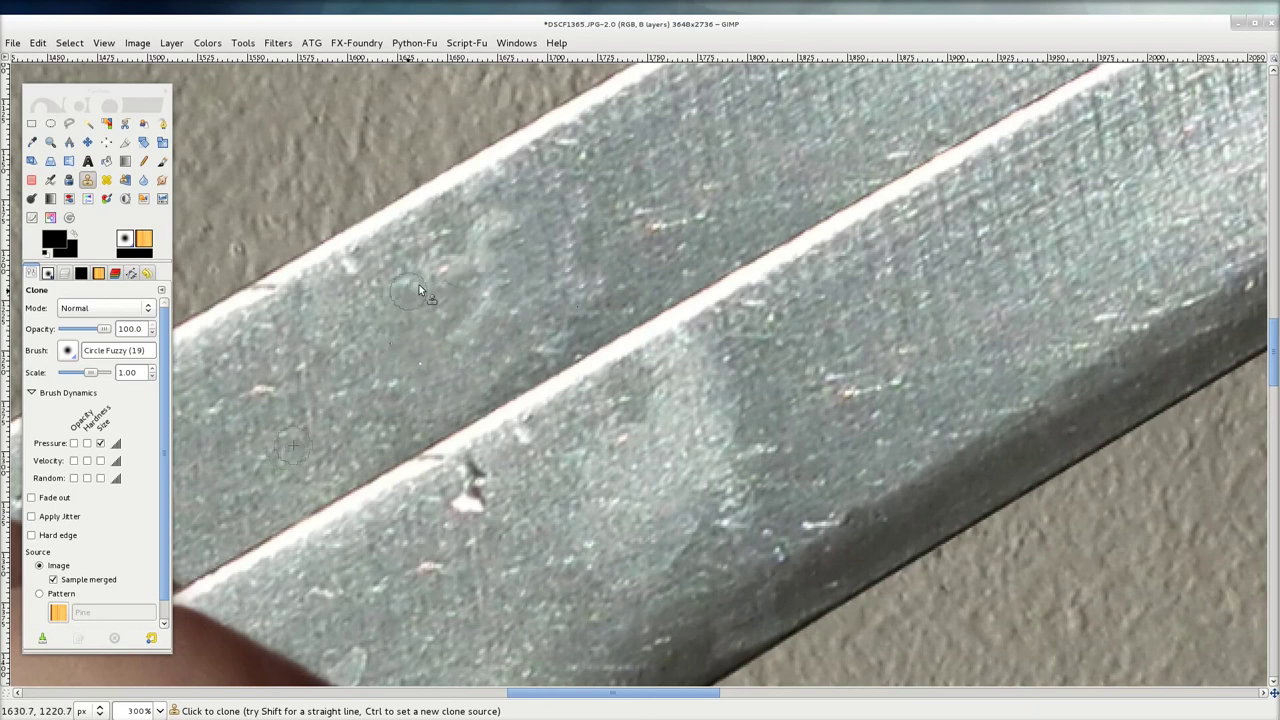
pyautogui.moveTo(484, 257); pyautogui.dragTo(506, 256)
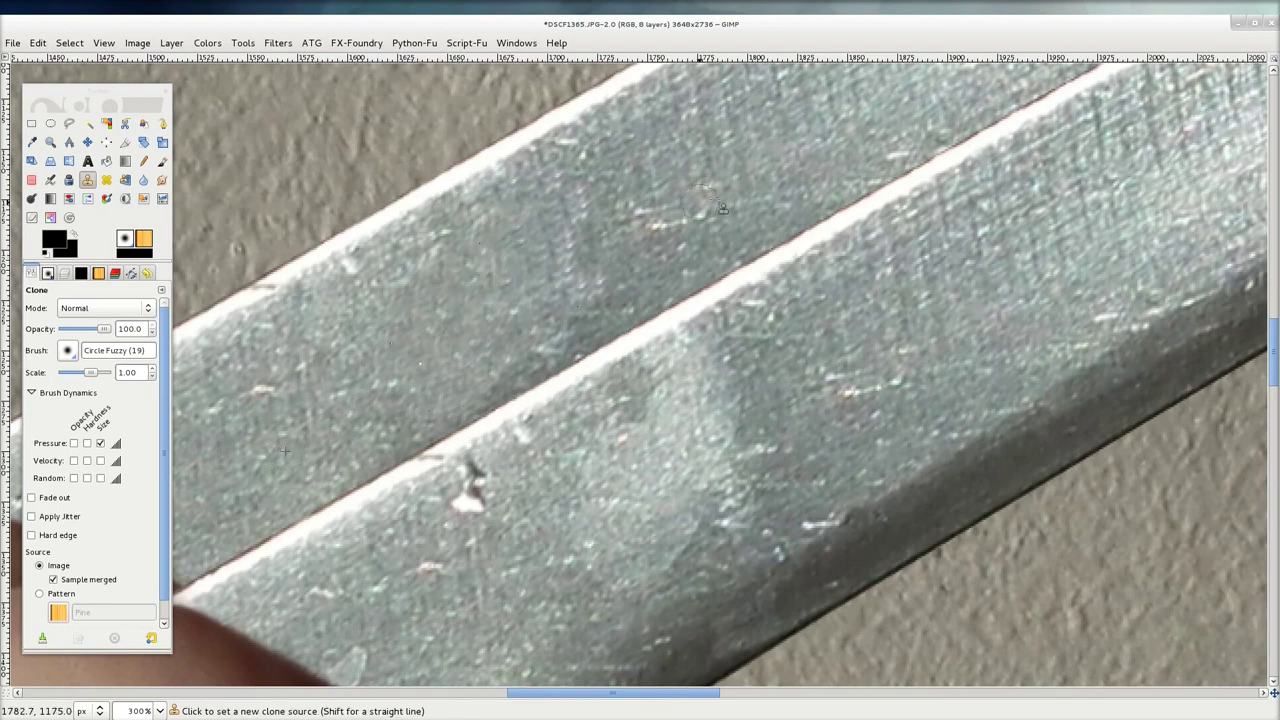
pyautogui.keyDown('ctrl'); pyautogui.scroll(-2, 720, 205); pyautogui.keyUp('ctrl')
pyautogui.keyDown('ctrl'); pyautogui.scroll(-1, 791, 240); pyautogui.keyUp('ctrl')
pyautogui.keyDown('ctrl'); pyautogui.scroll(-1, 818, 244); pyautogui.keyUp('ctrl')
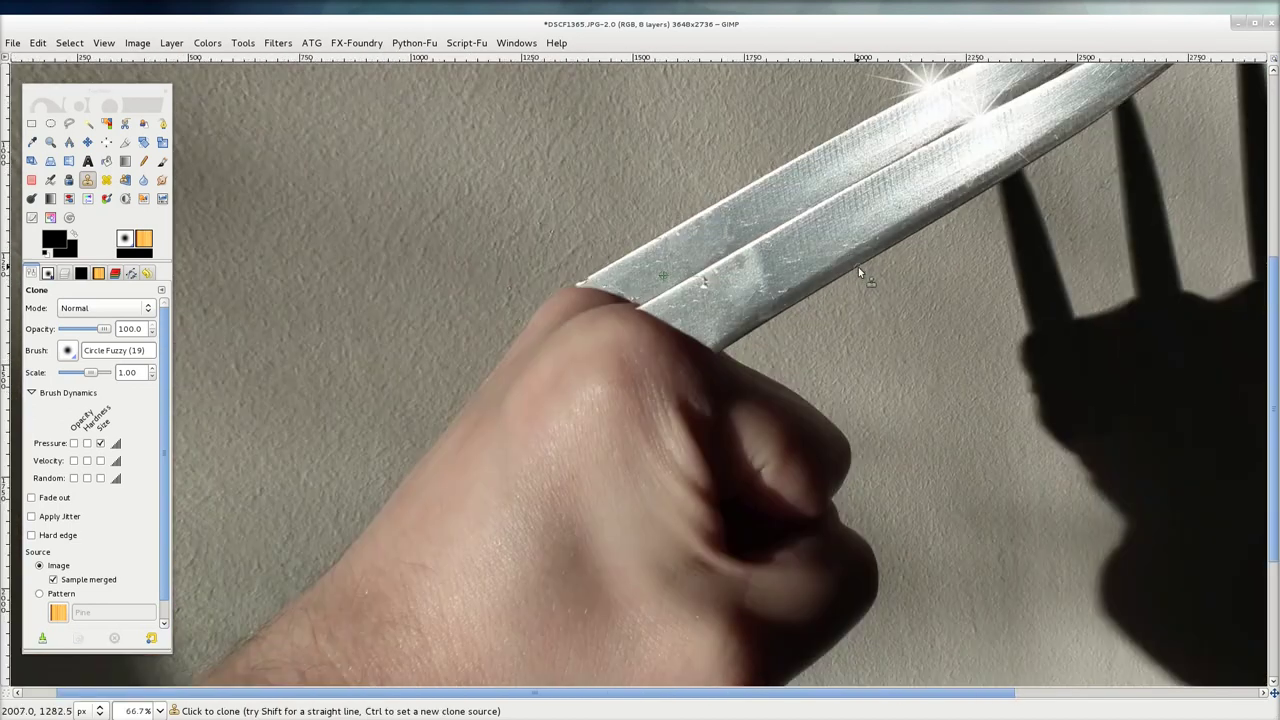
# Step: Show the layer stack and bring up the Save Image dialog for the claw composite
pyautogui.moveTo(876, 277); pyautogui.dragTo(511, 401)
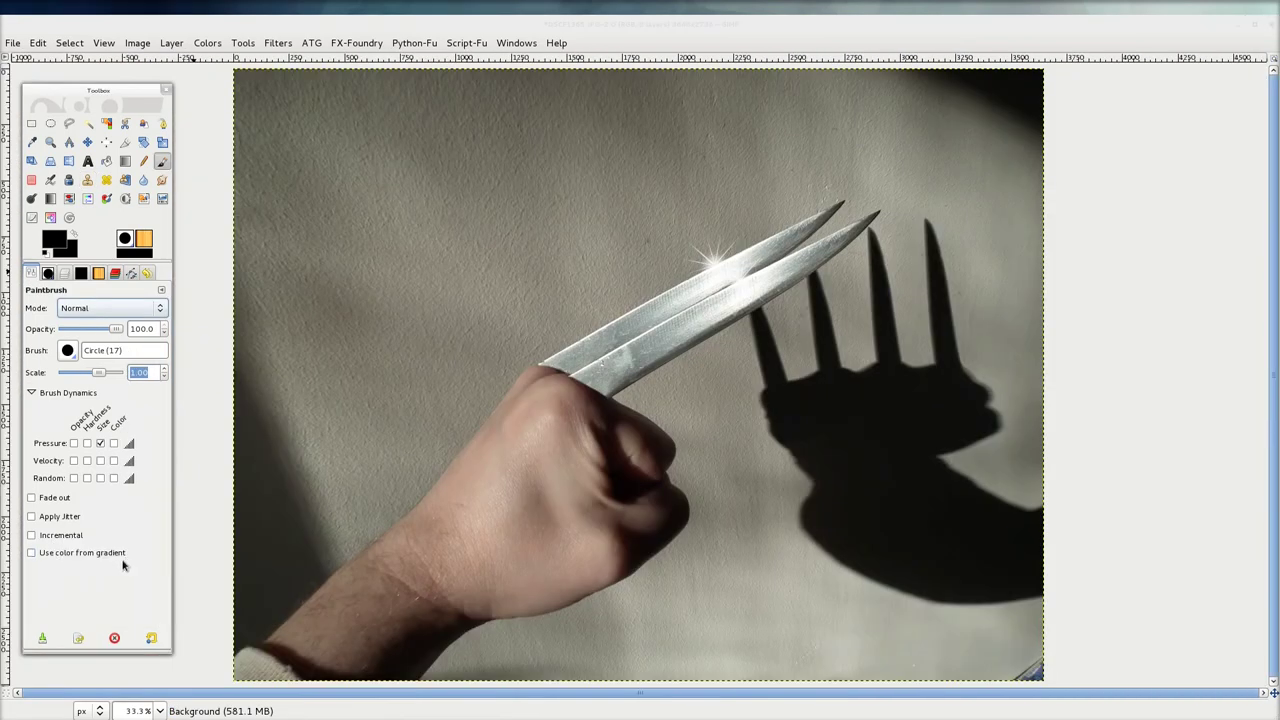
pyautogui.click(63, 272)
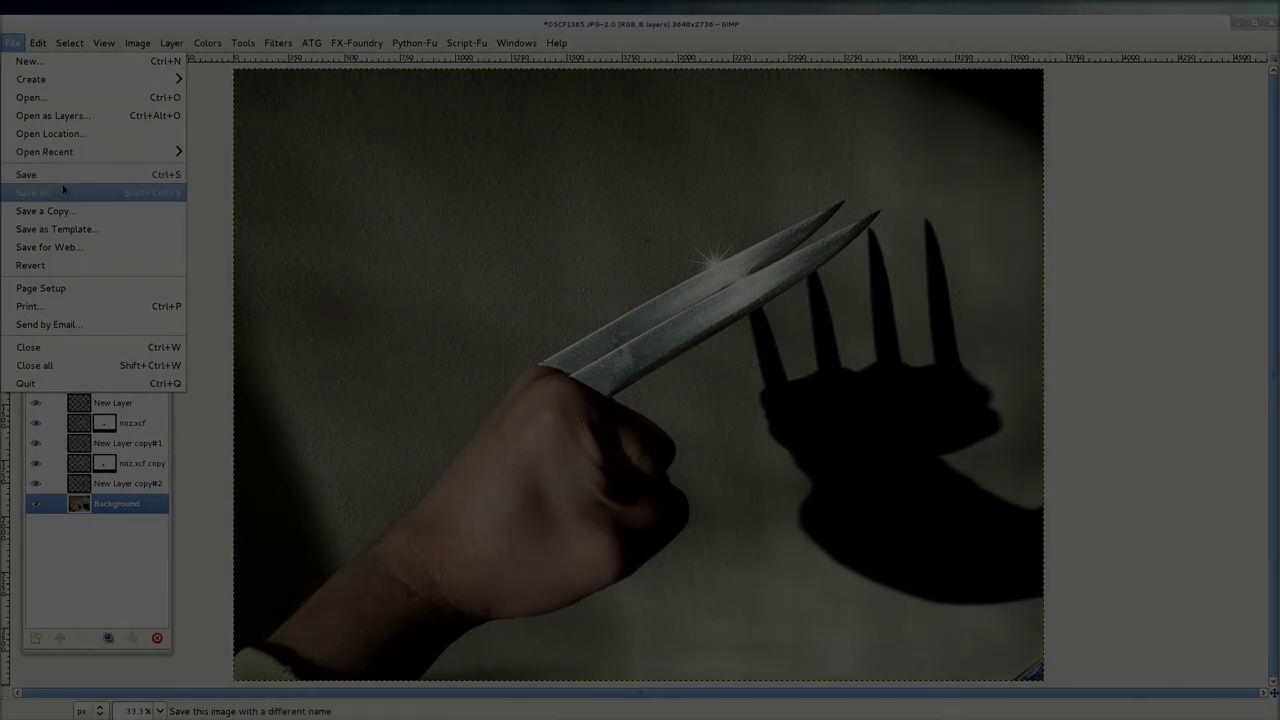
pyautogui.click(62, 190)
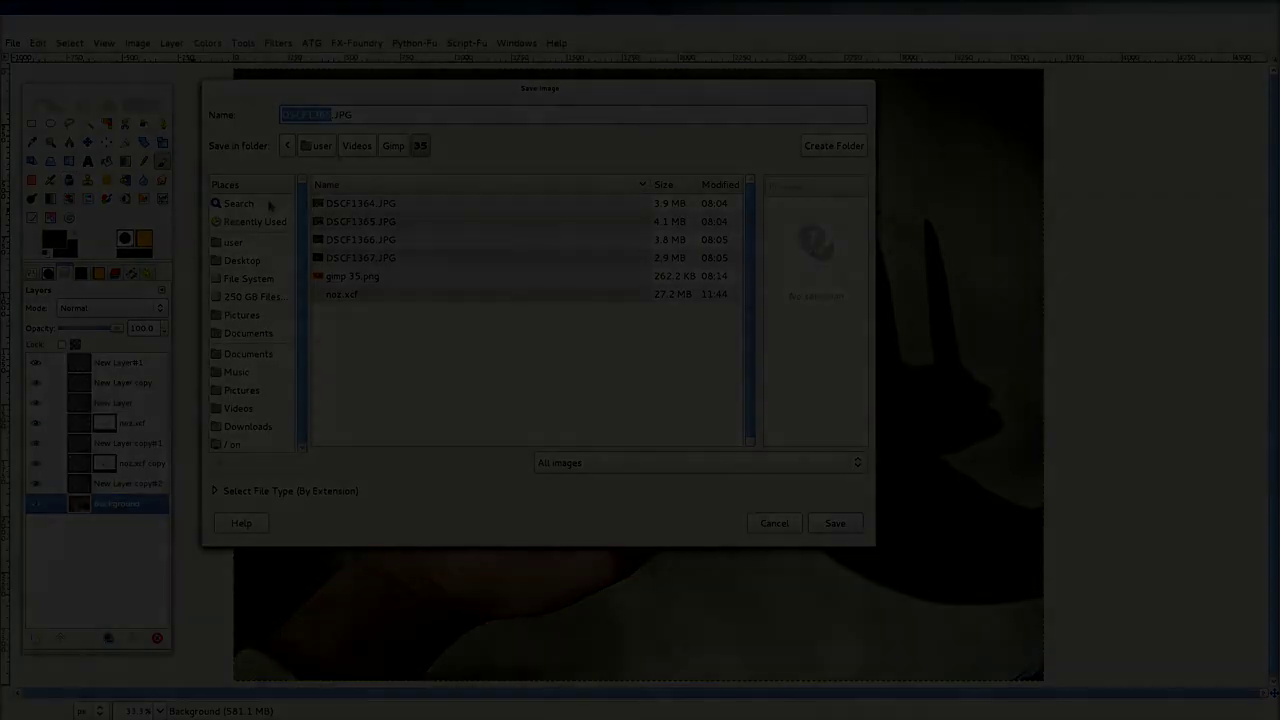